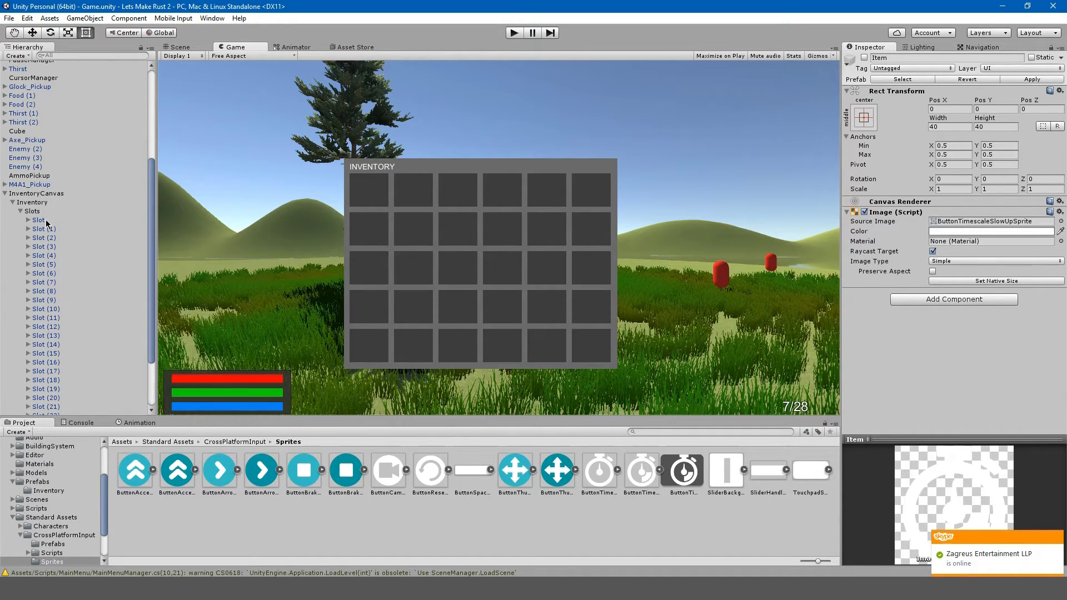
Scroll the Hierarchy to review the finished InventoryCanvas slots before moving to the starting scene.
{"action": "scroll", "coordinate": [49, 252], "scroll_direction": "down", "scroll_amount": 3}
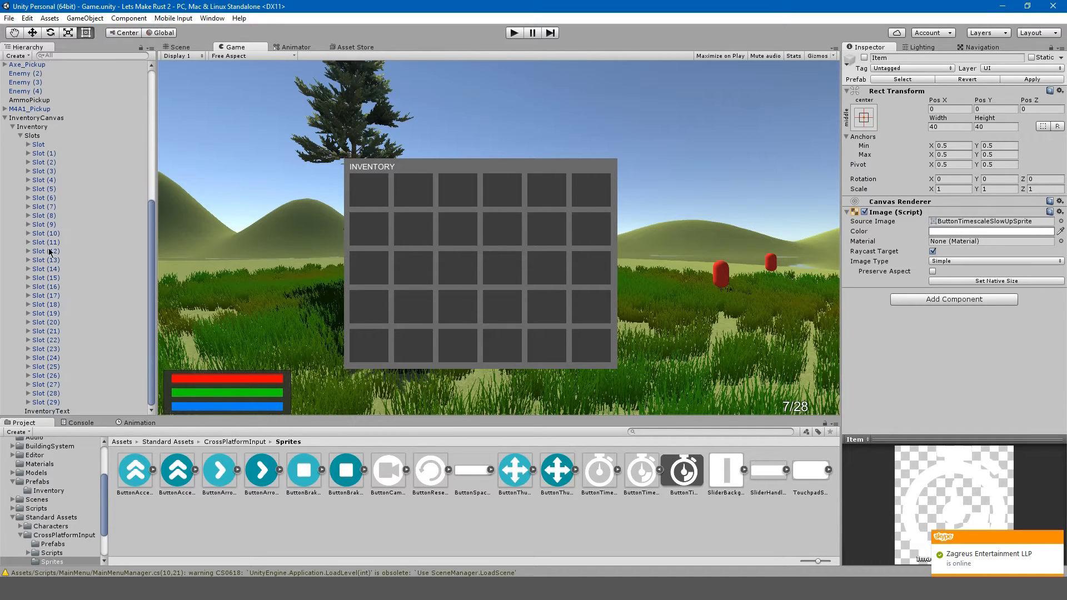
{"action": "scroll", "coordinate": [57, 345], "scroll_direction": "up", "scroll_amount": 5}
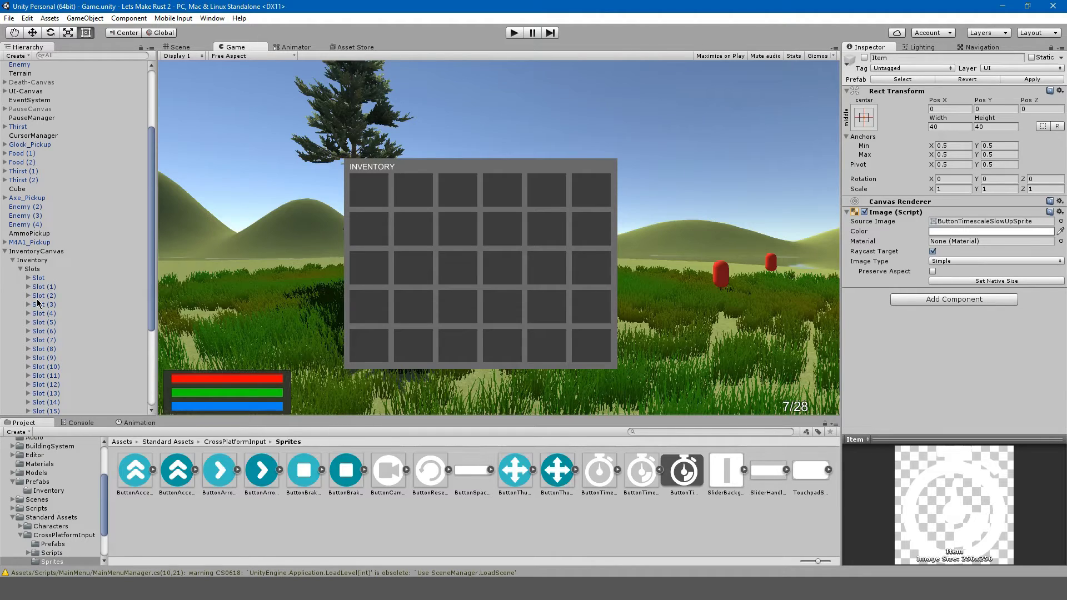
{"action": "scroll", "coordinate": [30, 298], "scroll_direction": "down", "scroll_amount": 3}
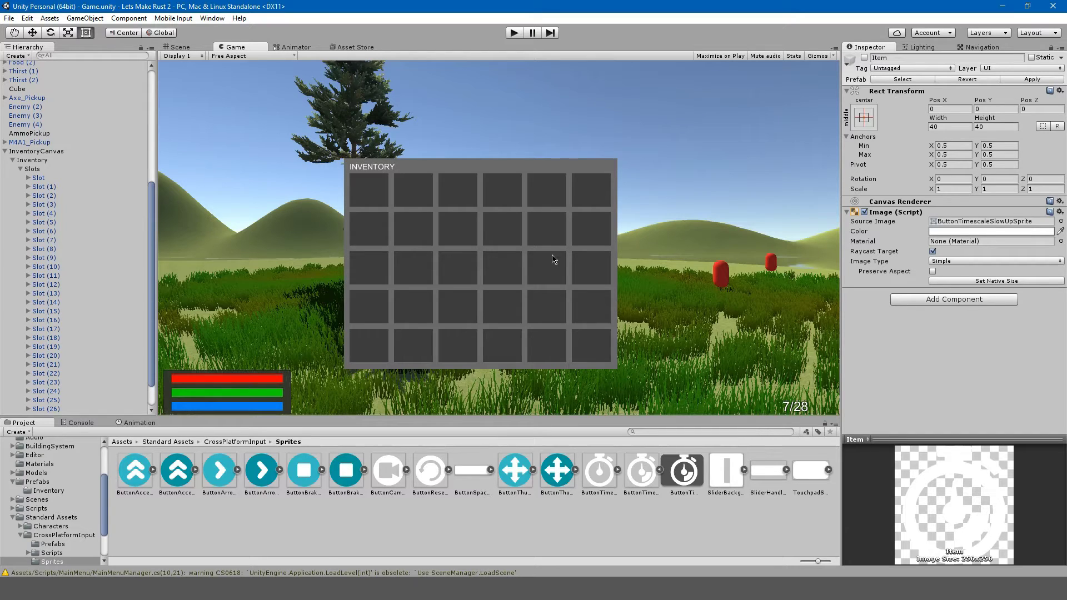
{"action": "scroll", "coordinate": [61, 278], "scroll_direction": "down", "scroll_amount": 3}
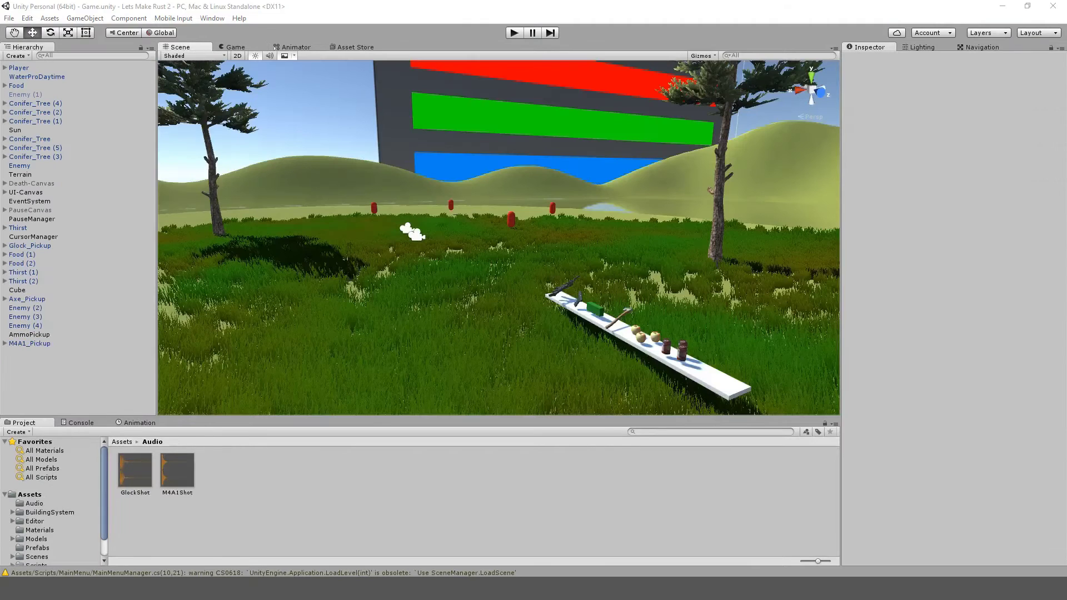
Create a UI Canvas in the Hierarchy and name it InventoryCanvas.
{"action": "left_click", "coordinate": [231, 47]}
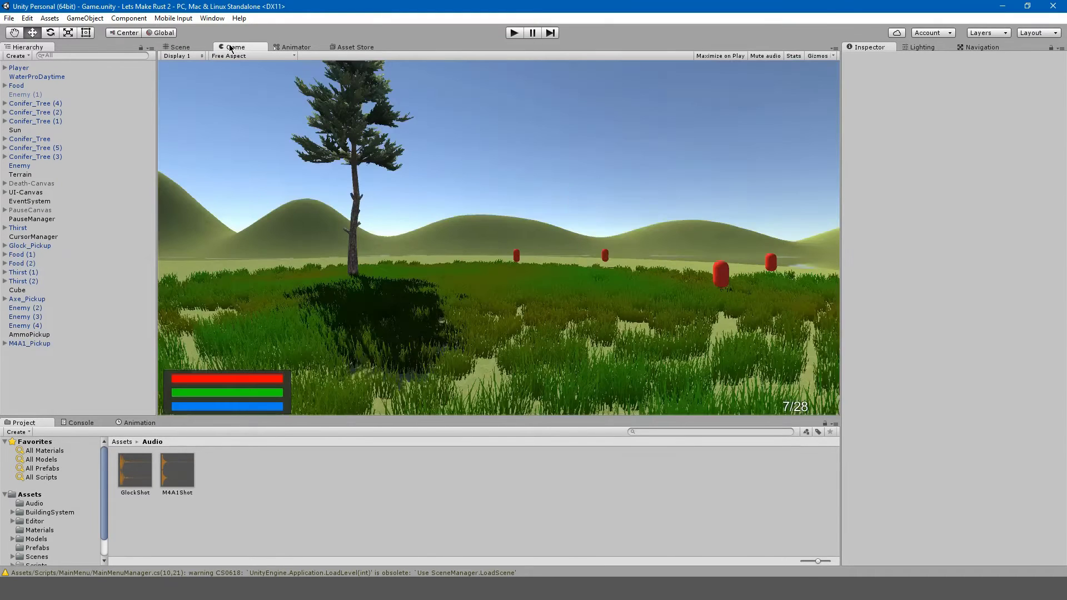
{"action": "right_click", "coordinate": [69, 354]}
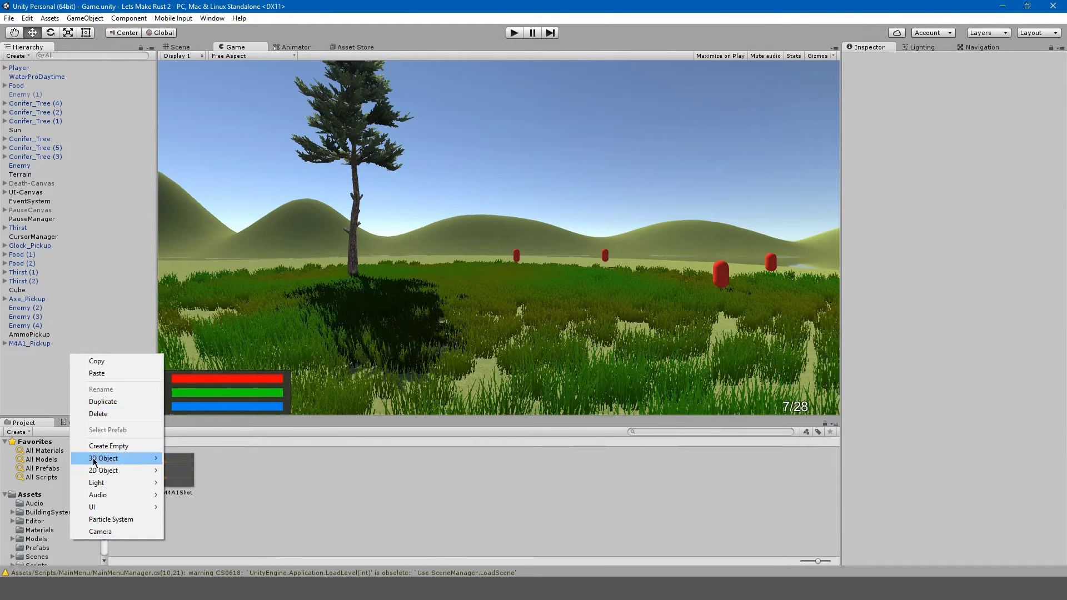
{"action": "mouse_move", "coordinate": [118, 507]}
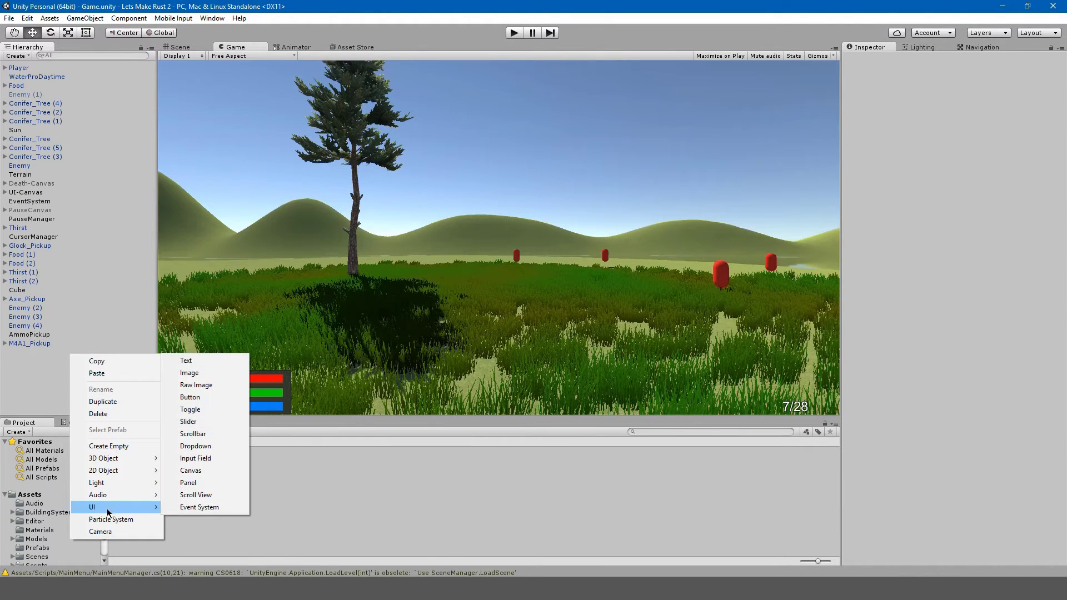
{"action": "left_click", "coordinate": [212, 473]}
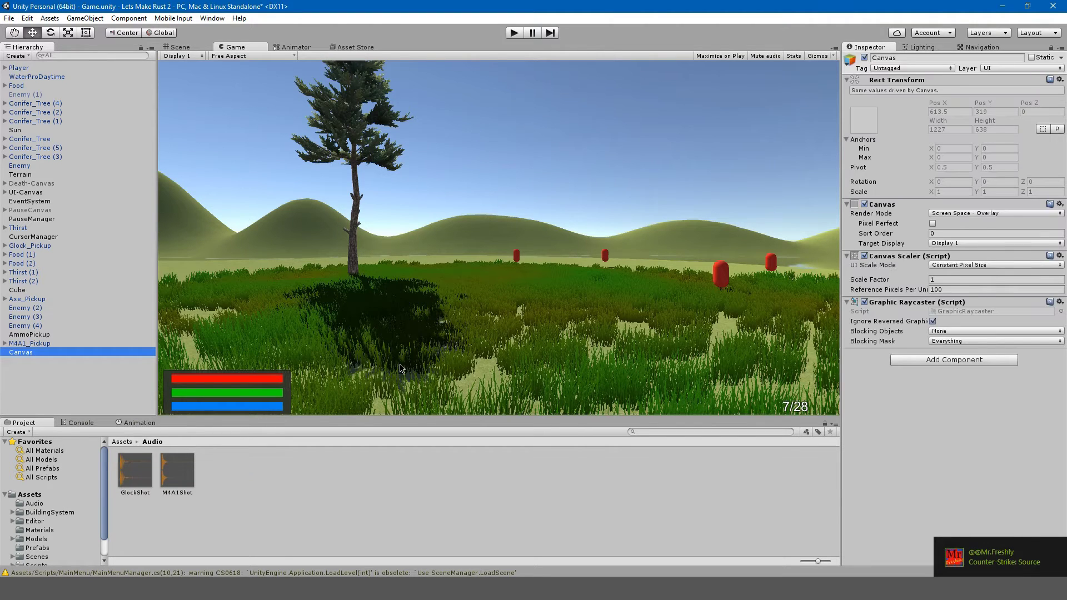
{"action": "key", "text": "F2"}
{"action": "key", "text": "BackSpace"}
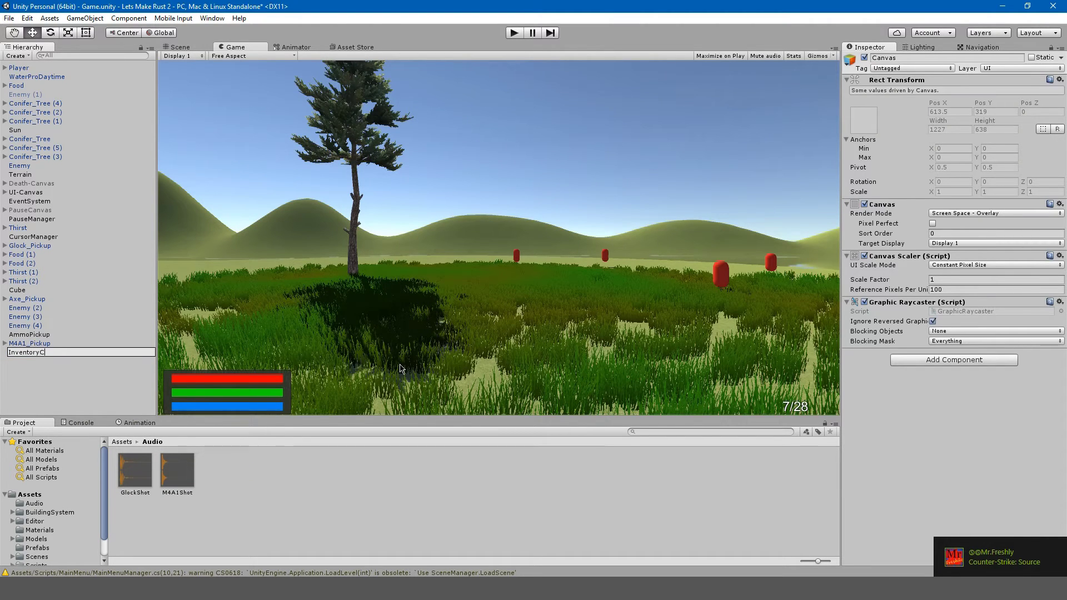
{"action": "key", "text": "Return"}
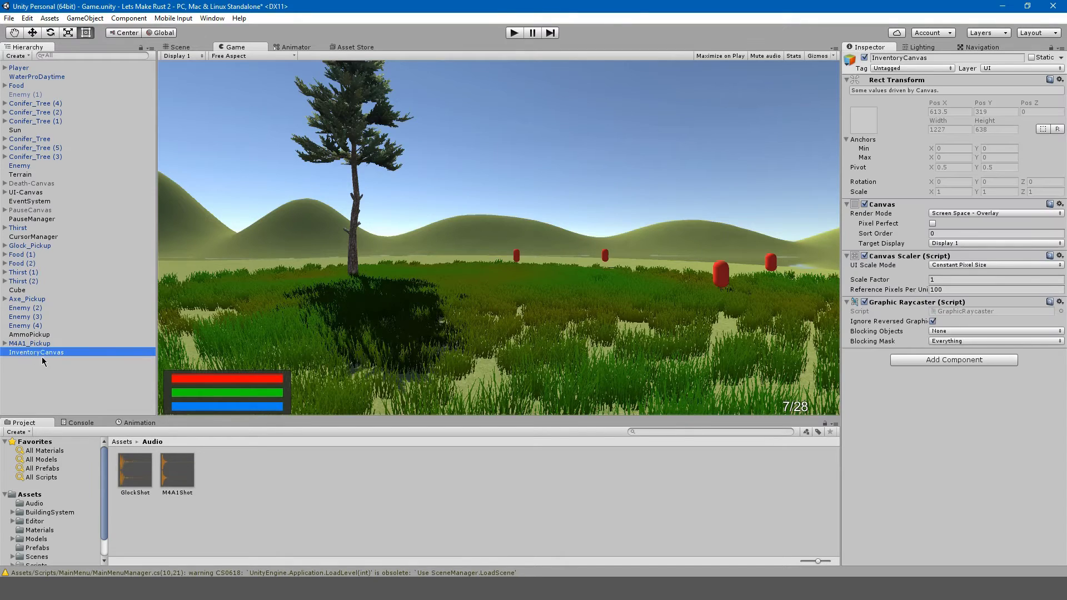
Add a UI Panel inside InventoryCanvas.
{"action": "right_click", "coordinate": [37, 359]}
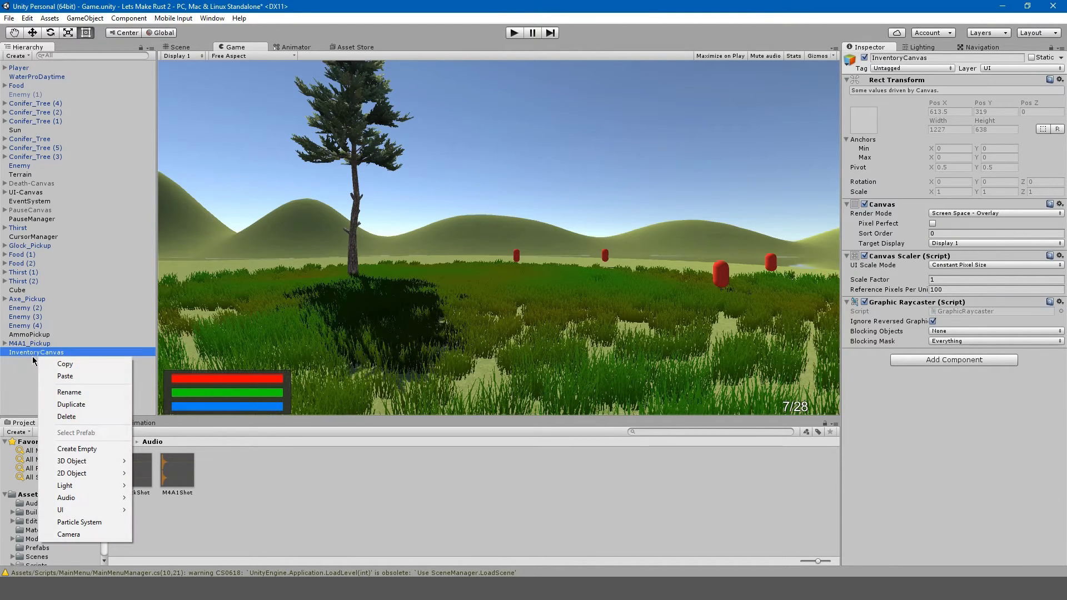
{"action": "mouse_move", "coordinate": [62, 510]}
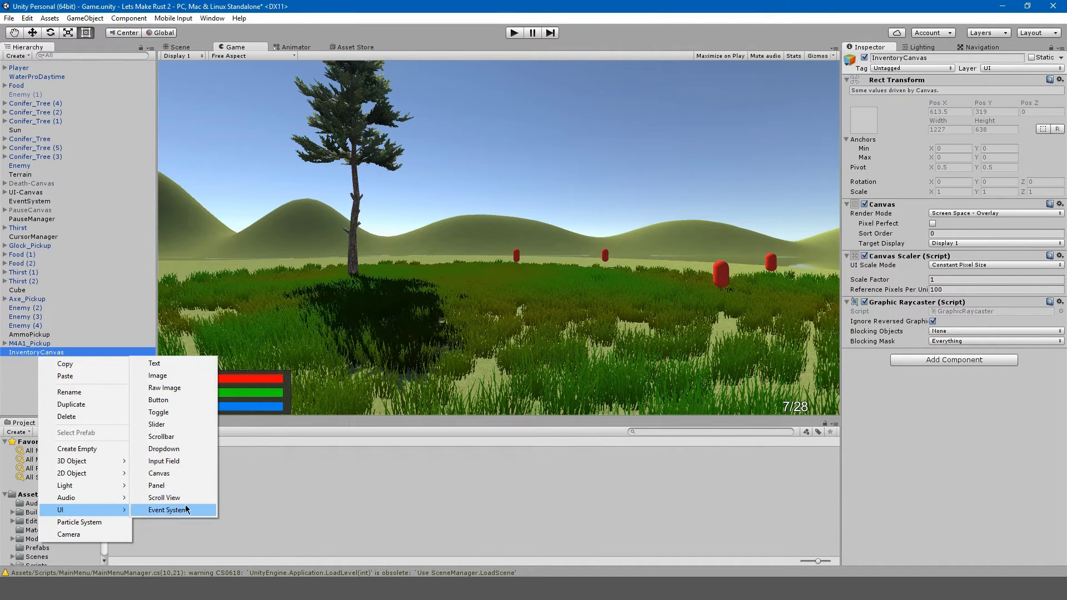
{"action": "left_click", "coordinate": [186, 487]}
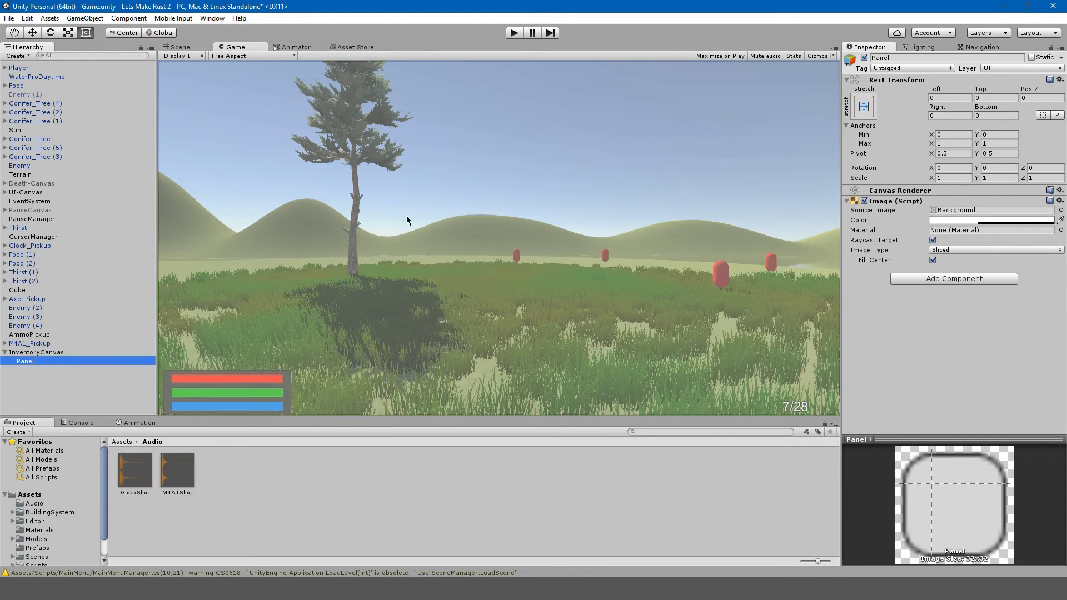
Frame the Panel in the Scene view and drag its corners to shrink it, then preview it in Game view.
{"action": "left_click", "coordinate": [187, 47]}
{"action": "key", "text": "f"}
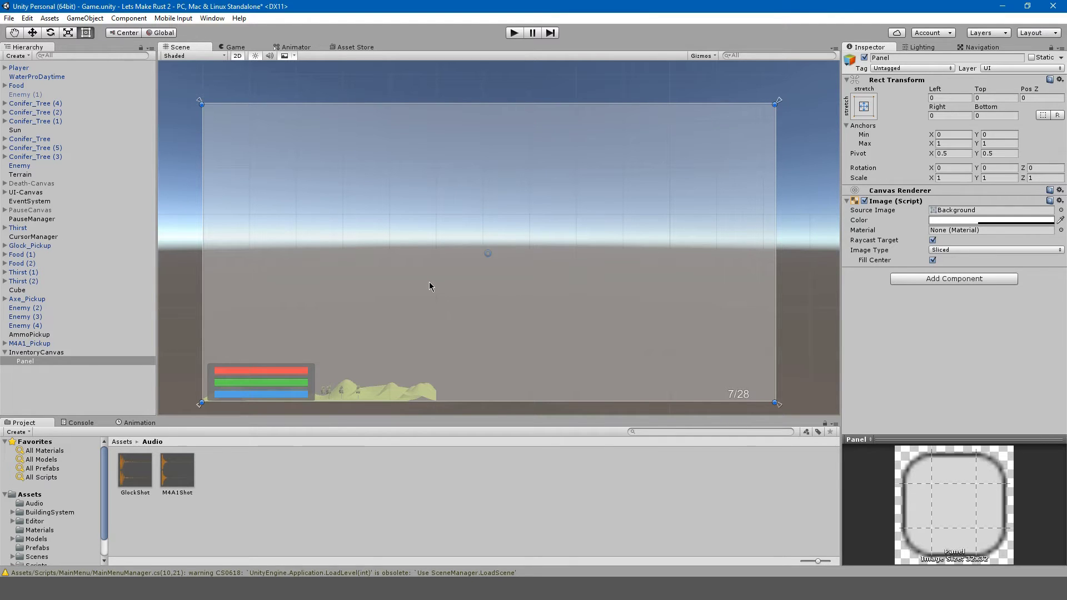
{"action": "middle_click_drag", "start_coordinate": [418, 272], "coordinate": [423, 271]}
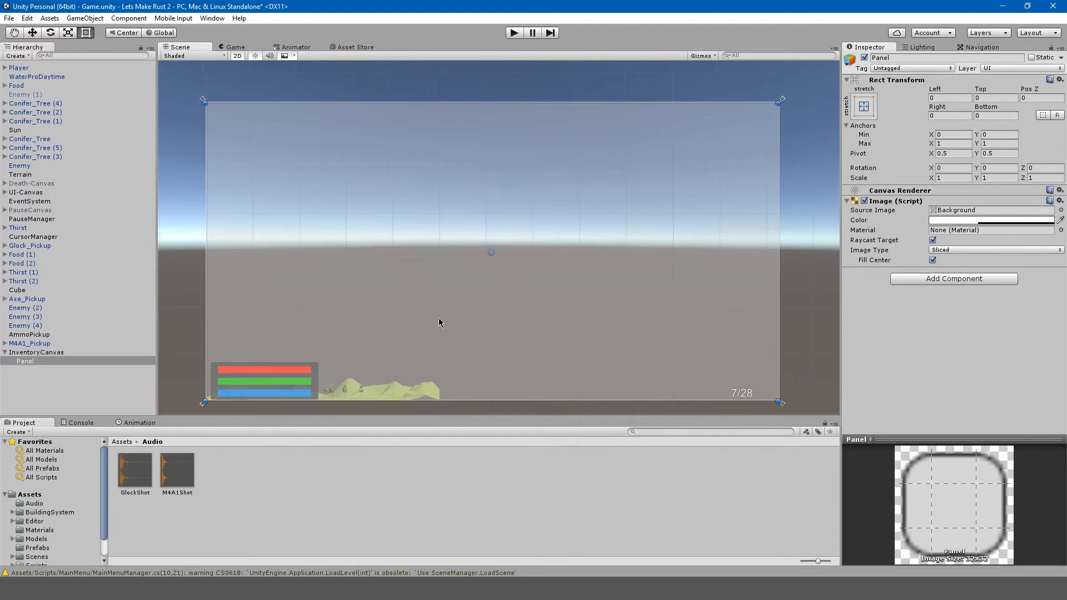
{"action": "middle_click_drag", "start_coordinate": [408, 335], "coordinate": [402, 331]}
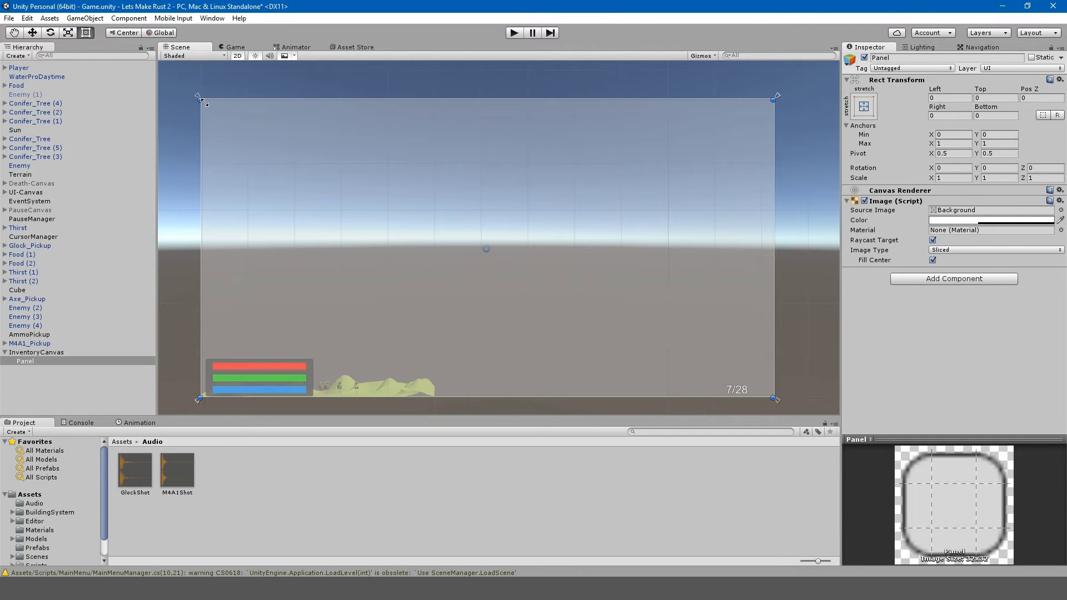
{"action": "left_click_drag", "start_coordinate": [198, 99], "coordinate": [545, 302]}
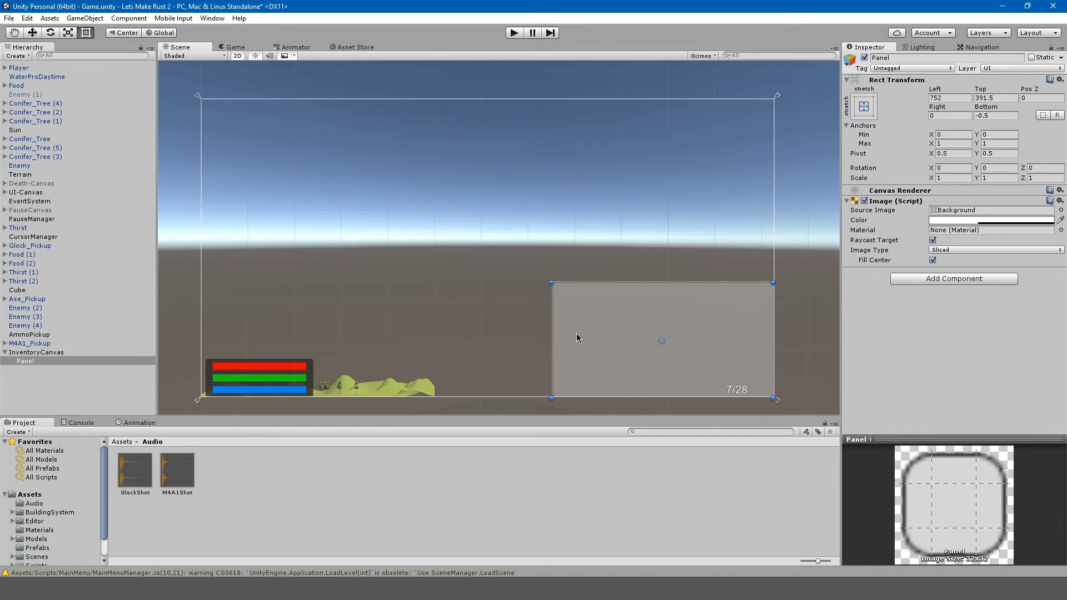
{"action": "left_click_drag", "start_coordinate": [549, 342], "coordinate": [423, 265]}
{"action": "left_click", "coordinate": [235, 47]}
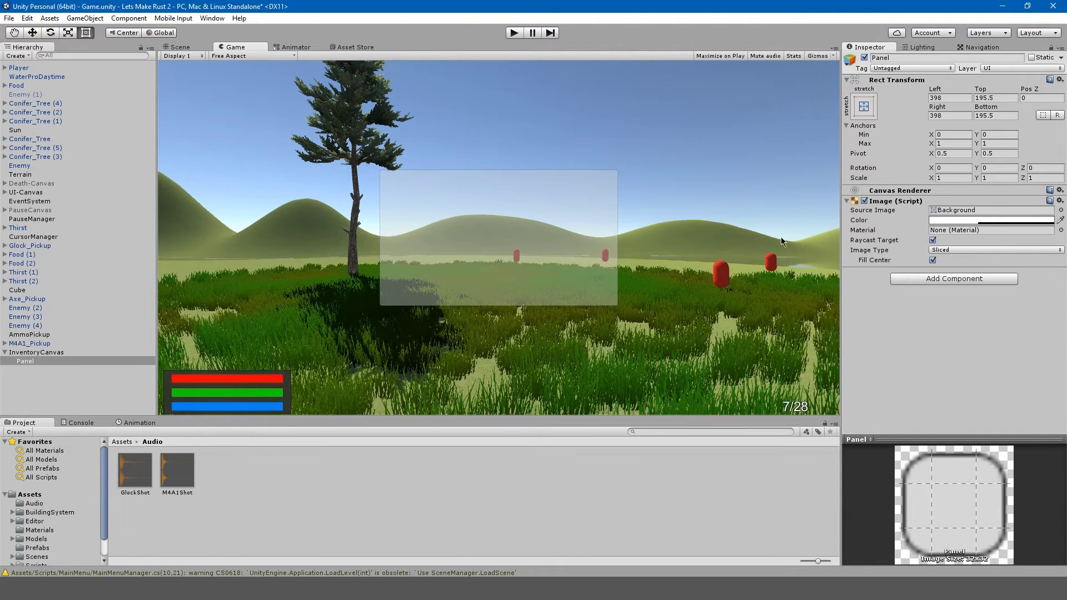
Refine the Panel corners until it is centred, inset 333 left/right and 158.5 top/bottom.
{"action": "left_click", "coordinate": [179, 47]}
{"action": "left_click_drag", "start_coordinate": [386, 305], "coordinate": [294, 357]}
{"action": "left_click_drag", "start_coordinate": [389, 318], "coordinate": [434, 298]}
{"action": "left_click", "coordinate": [235, 47]}
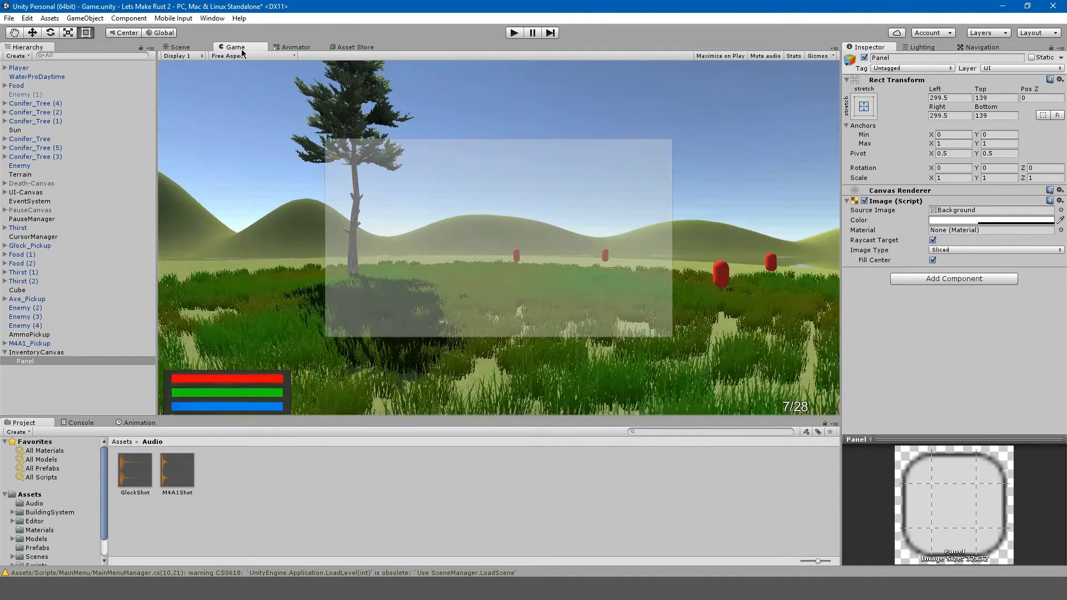
{"action": "left_click", "coordinate": [196, 47]}
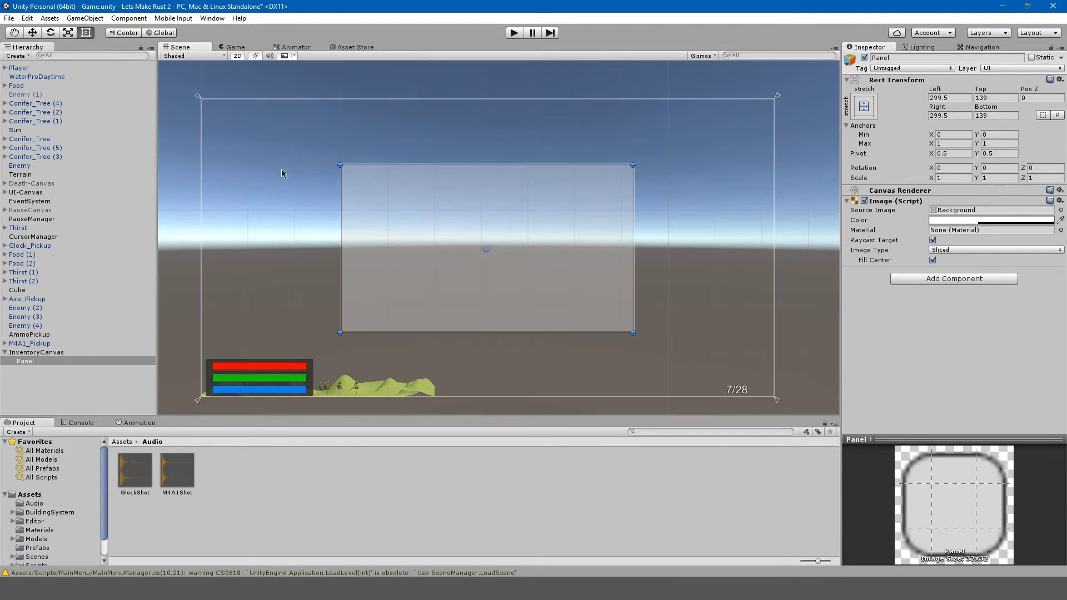
{"action": "left_click_drag", "start_coordinate": [341, 335], "coordinate": [436, 266]}
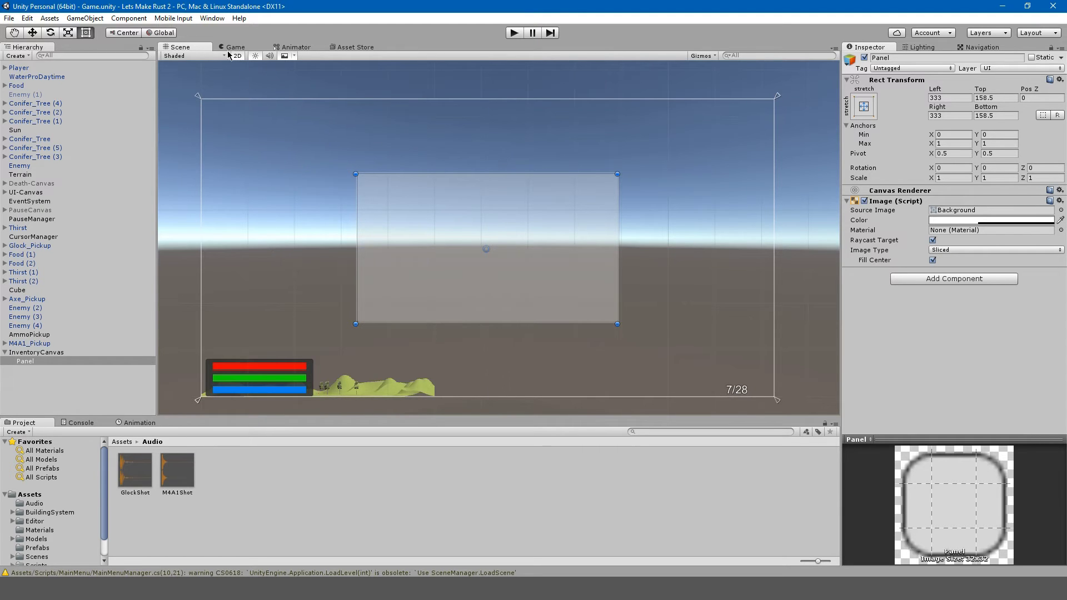
{"action": "left_click", "coordinate": [227, 48]}
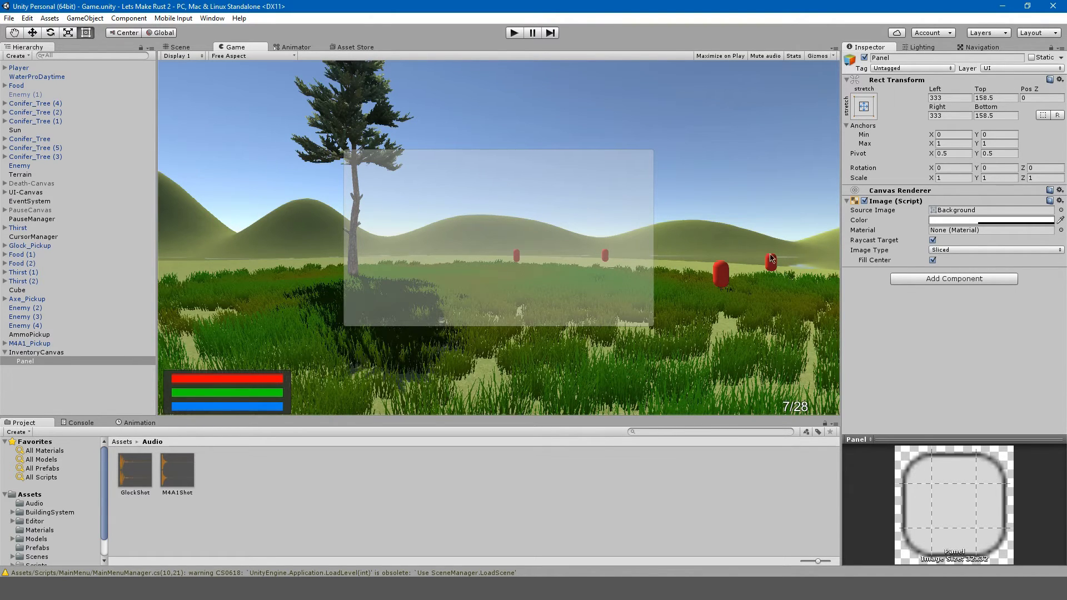
Rename the Panel to Inventory.
{"action": "key", "text": "F2"}
{"action": "type", "text": "Invent"}
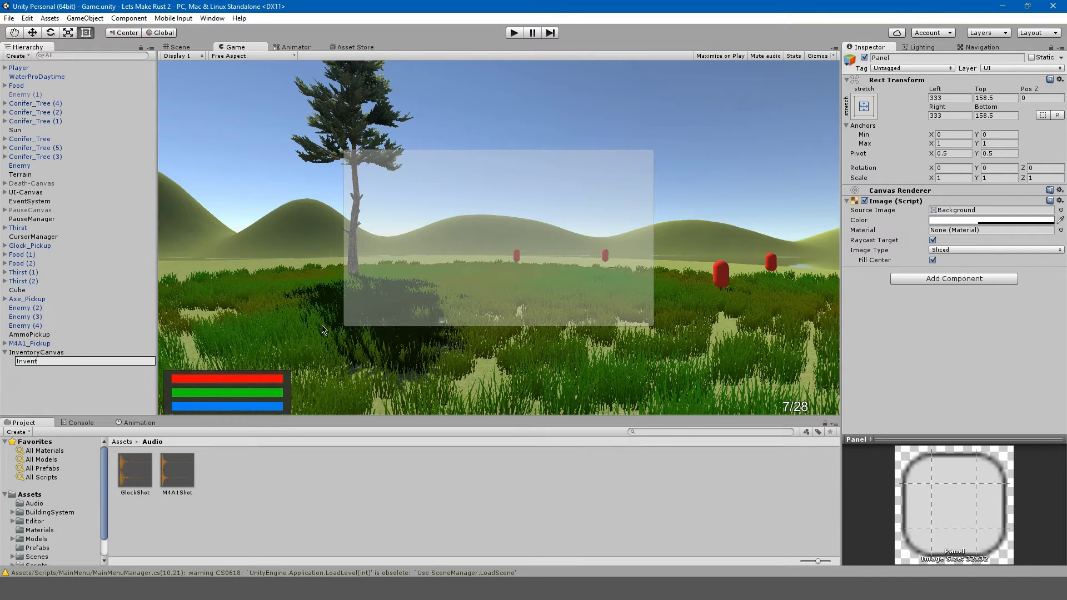
{"action": "type", "text": "ory"}
{"action": "key", "text": "Return"}
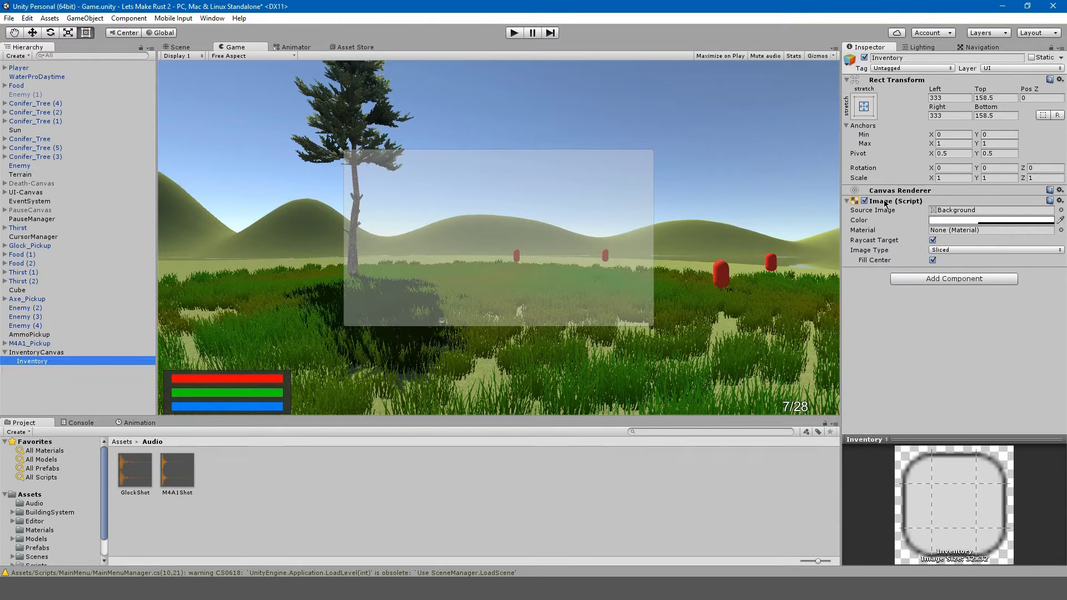
Set the Inventory panel colour to opaque mid-grey 818181 with alpha 255.
{"action": "left_click", "coordinate": [946, 221]}
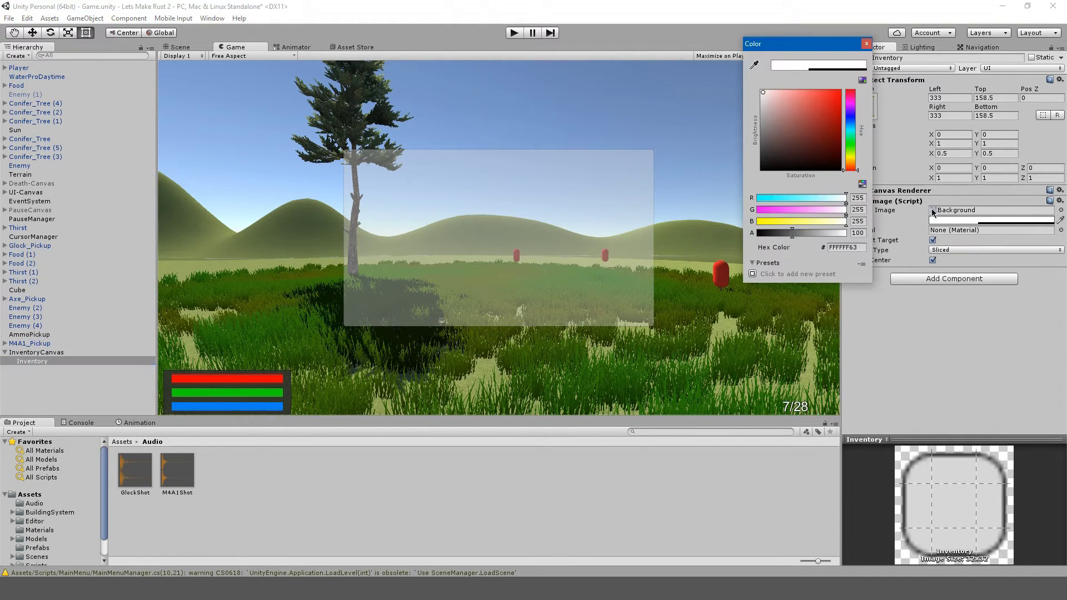
{"action": "mouse_move", "coordinate": [780, 103]}
{"action": "left_mouse_down"}
{"action": "mouse_move", "coordinate": [716, 137]}
{"action": "mouse_move", "coordinate": [698, 119]}
{"action": "left_mouse_up"}
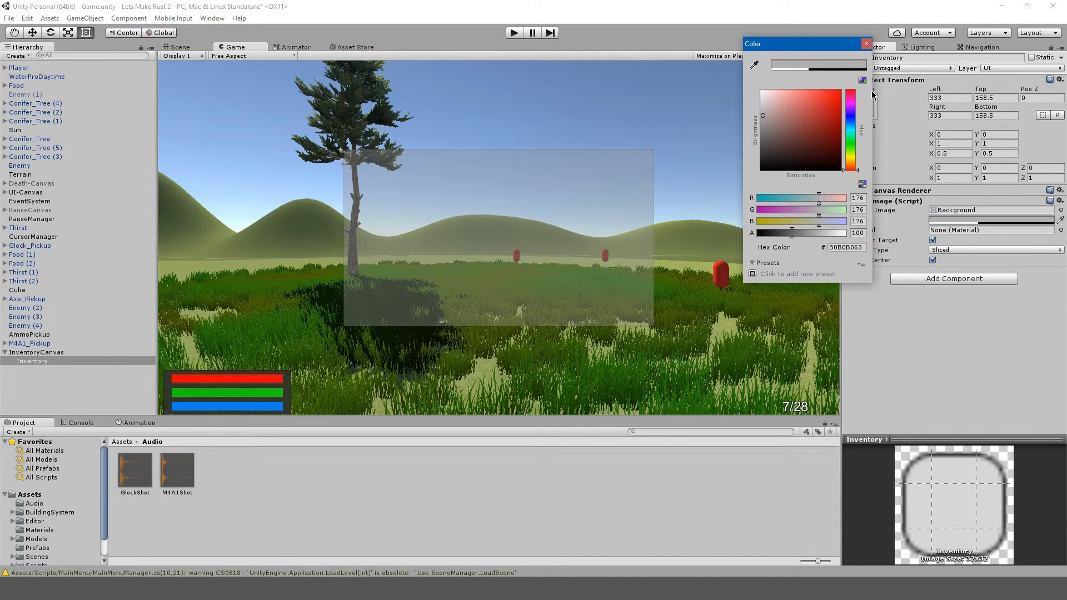
{"action": "left_click_drag", "start_coordinate": [792, 233], "coordinate": [856, 234]}
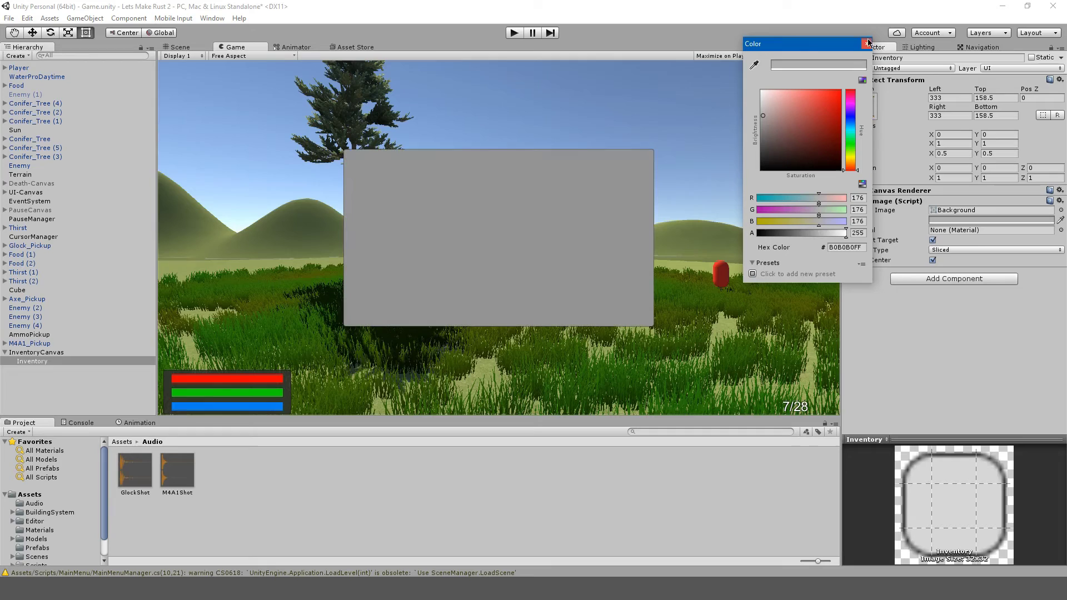
{"action": "left_click_drag", "start_coordinate": [766, 118], "coordinate": [718, 129]}
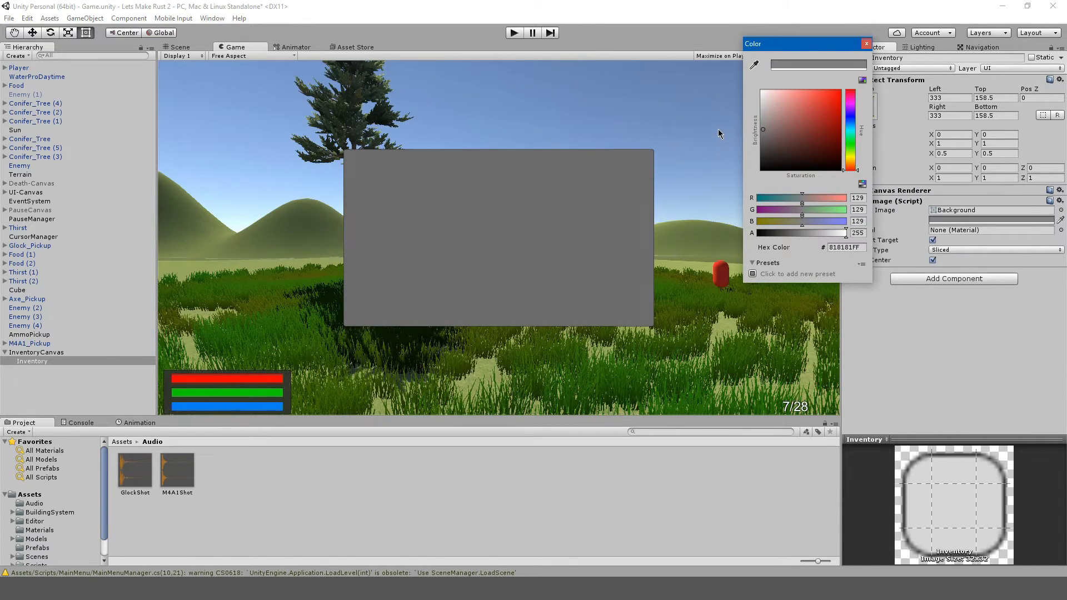
{"action": "left_click", "coordinate": [869, 44]}
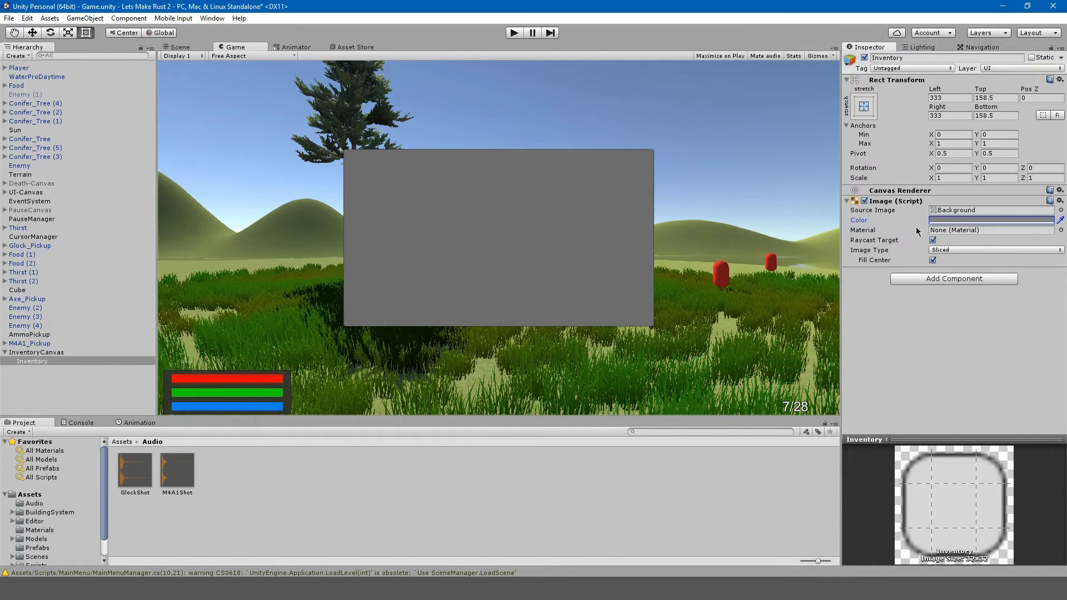
Set the Inventory panel's Source Image to None.
{"action": "left_click", "coordinate": [1061, 202]}
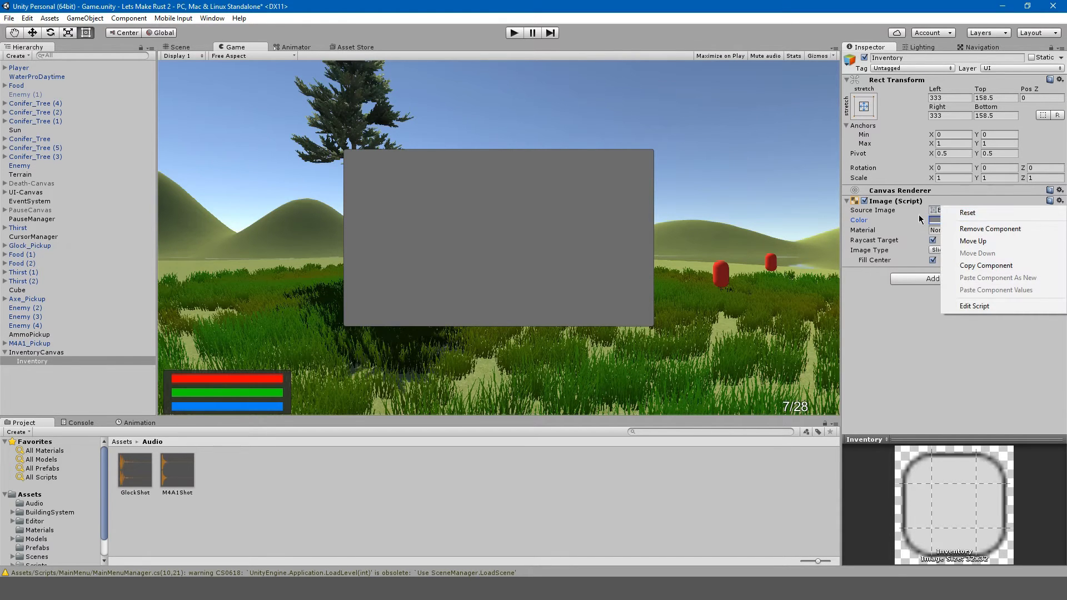
{"action": "left_click", "coordinate": [1039, 211]}
{"action": "left_click", "coordinate": [1061, 210]}
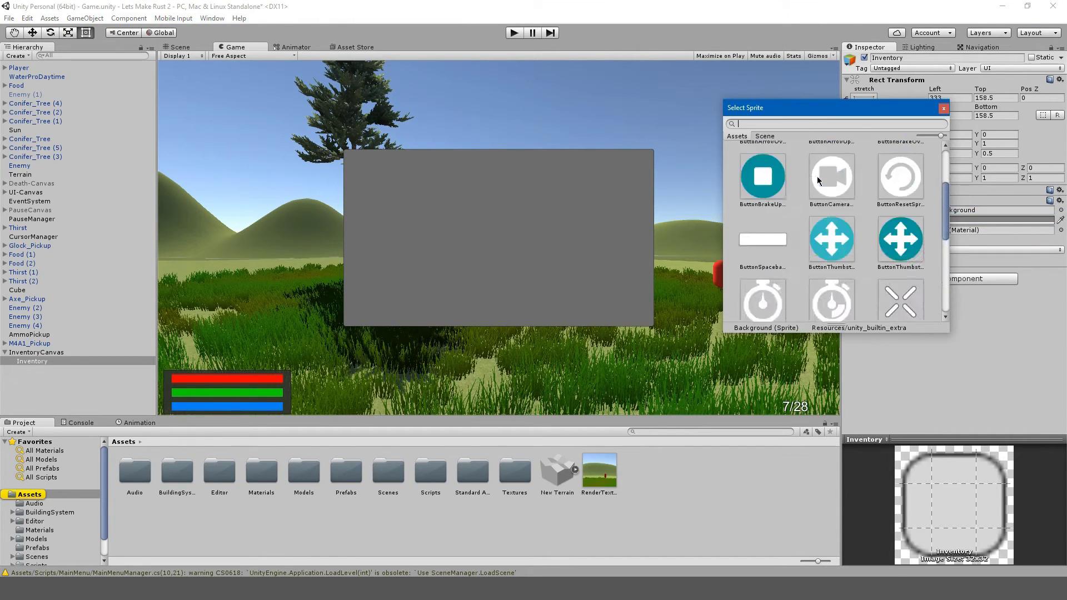
{"action": "scroll", "coordinate": [771, 167], "scroll_direction": "up", "scroll_amount": 3}
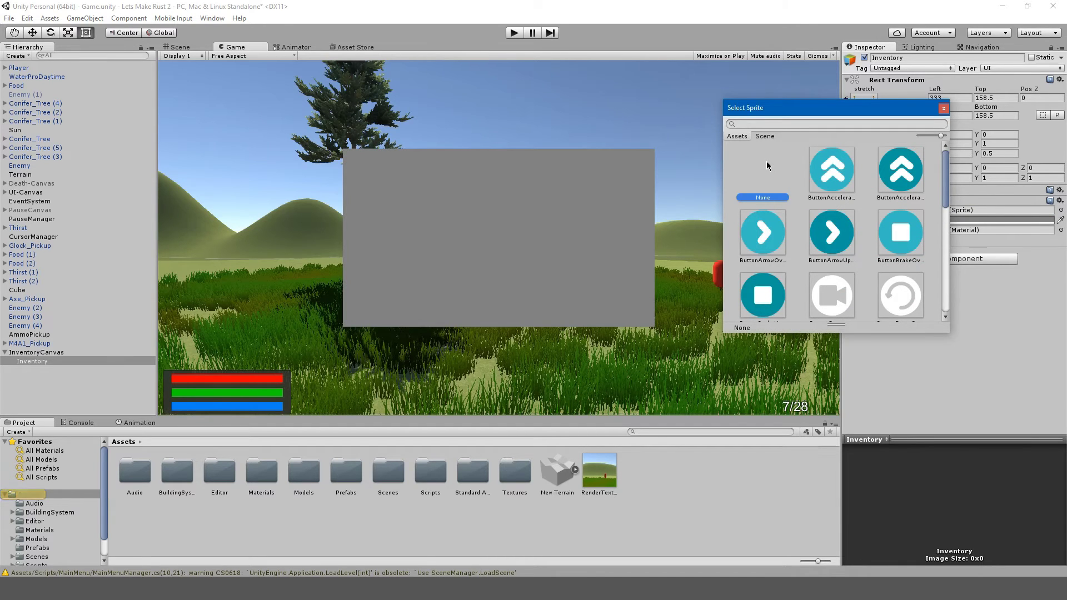
{"action": "double_click", "coordinate": [755, 173]}
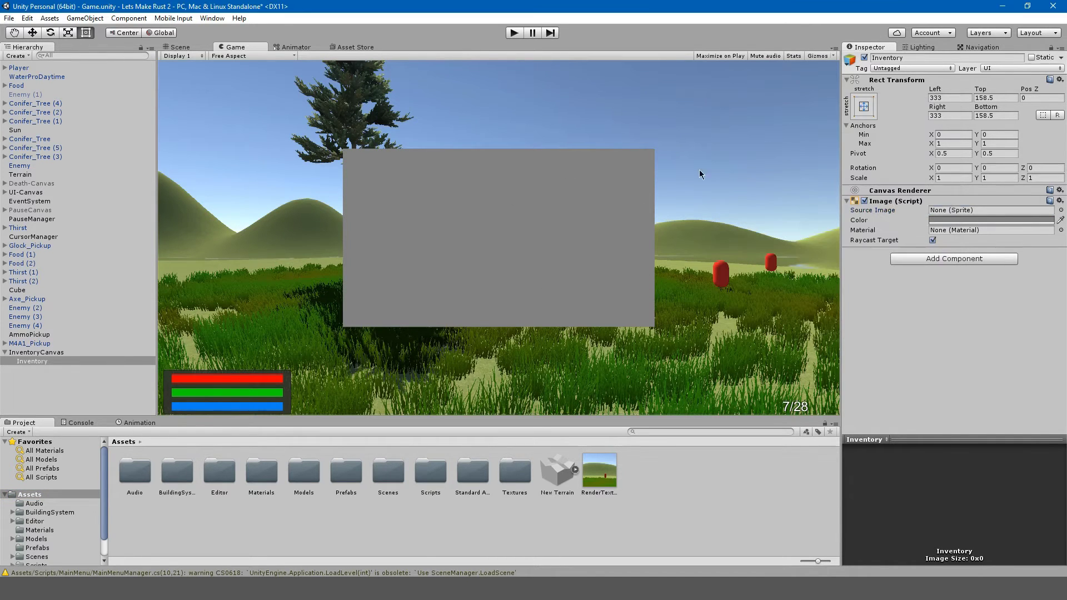
Darken the Inventory panel's grey to 6A6A6A.
{"action": "left_click", "coordinate": [943, 220]}
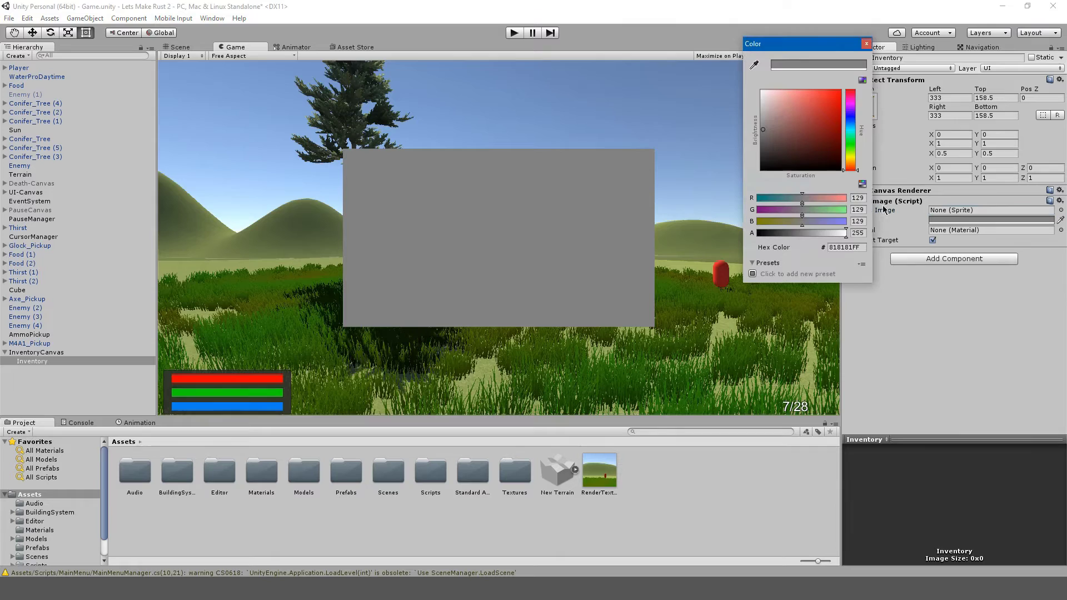
{"action": "left_click_drag", "start_coordinate": [765, 134], "coordinate": [749, 140]}
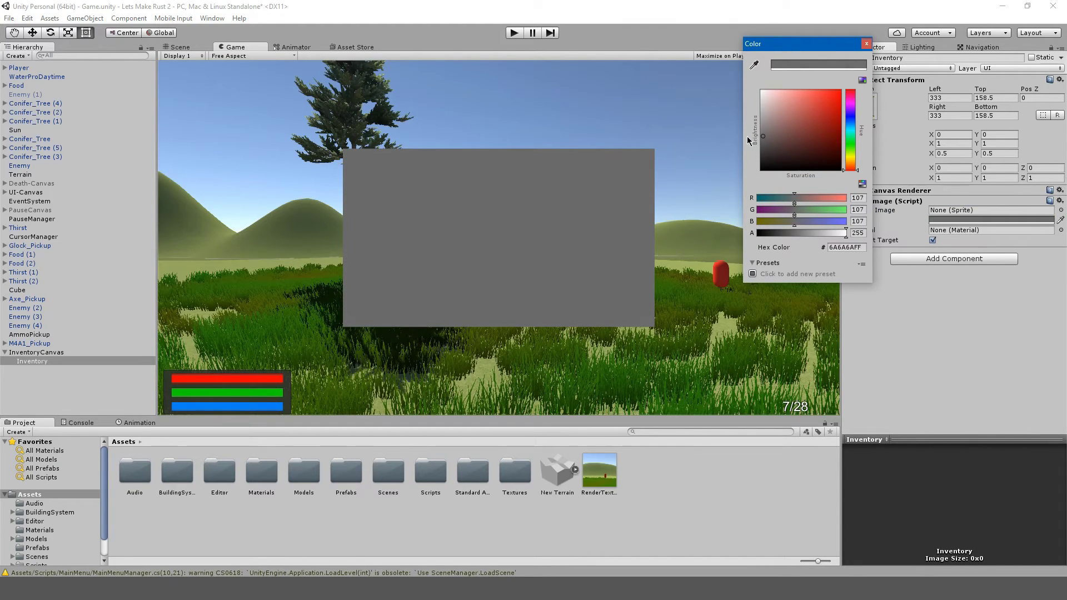
{"action": "left_click", "coordinate": [867, 44]}
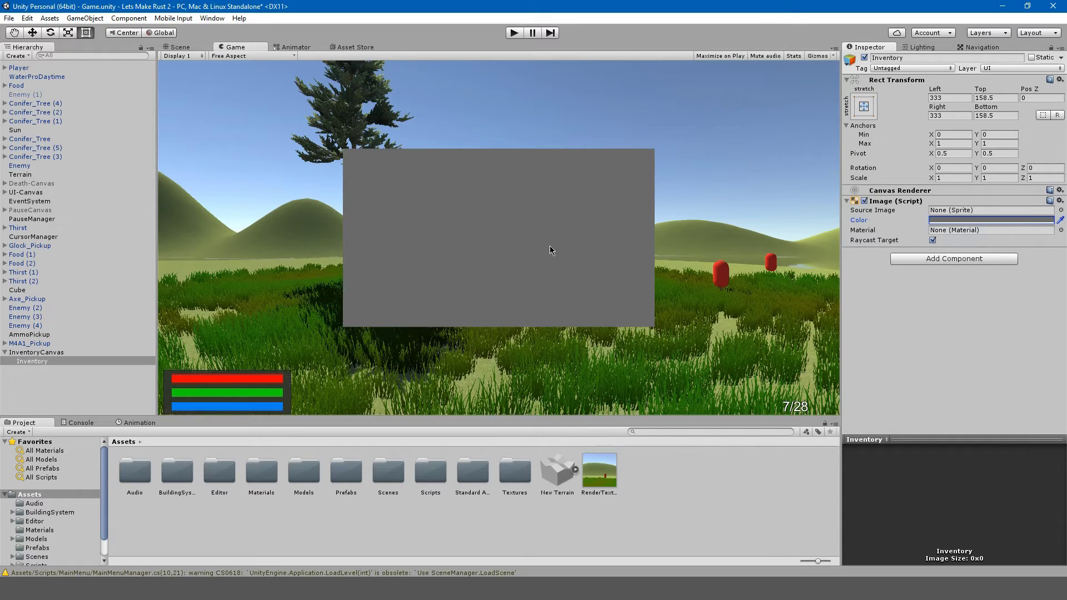
Add a child UI Panel under Inventory.
{"action": "left_click", "coordinate": [506, 212]}
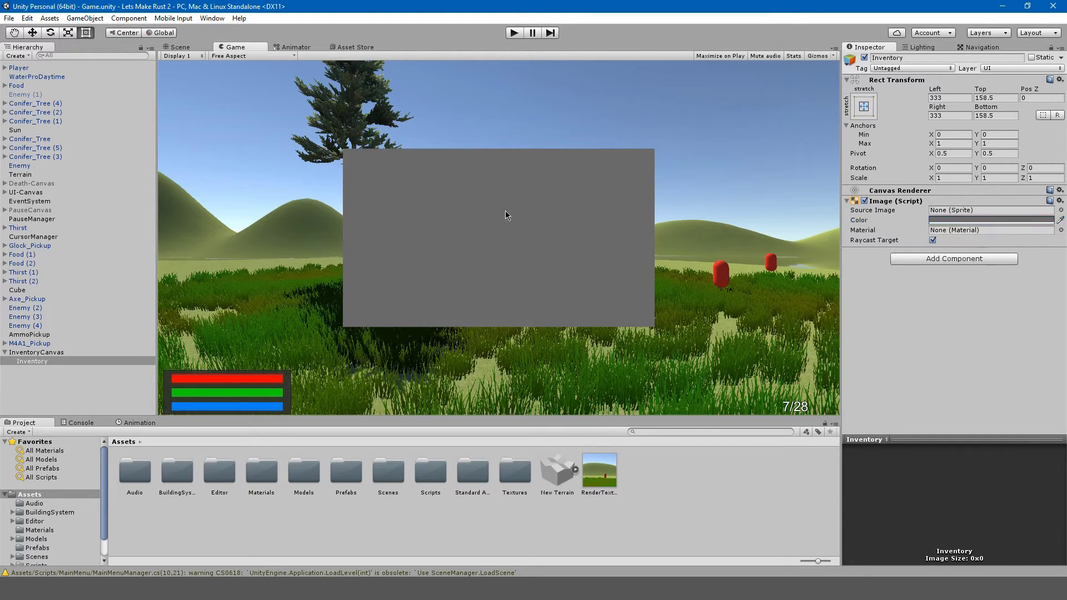
{"action": "left_click", "coordinate": [83, 363]}
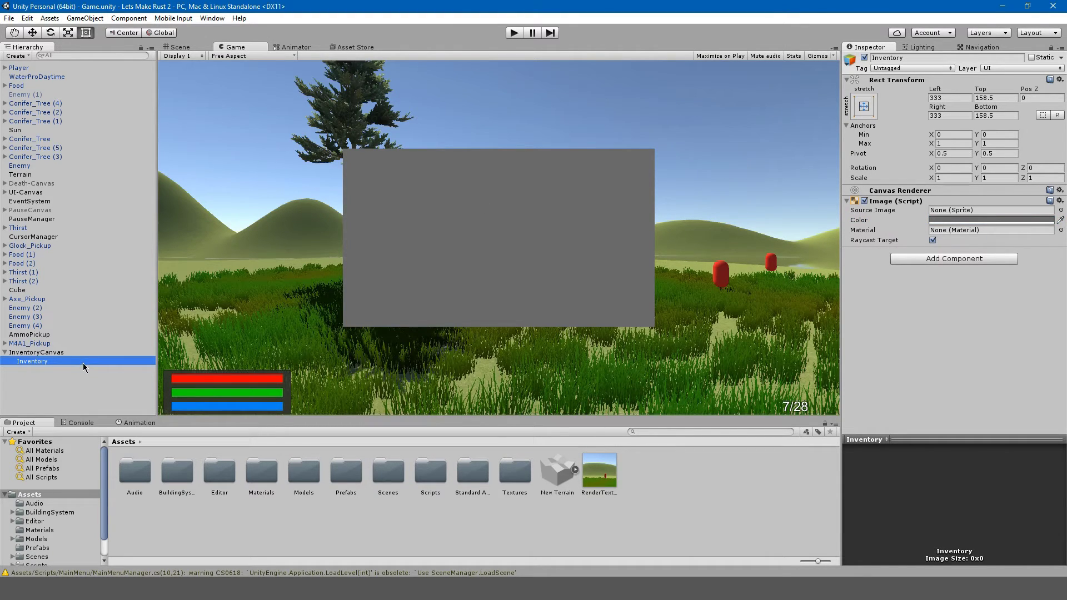
{"action": "right_click", "coordinate": [82, 362]}
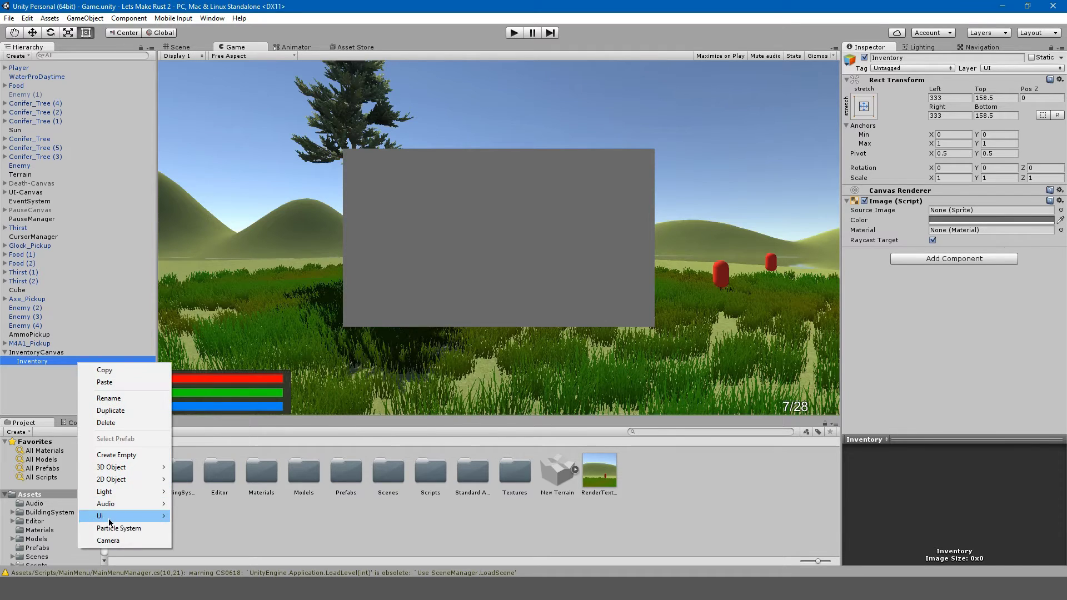
{"action": "mouse_move", "coordinate": [135, 521]}
{"action": "left_click", "coordinate": [195, 491]}
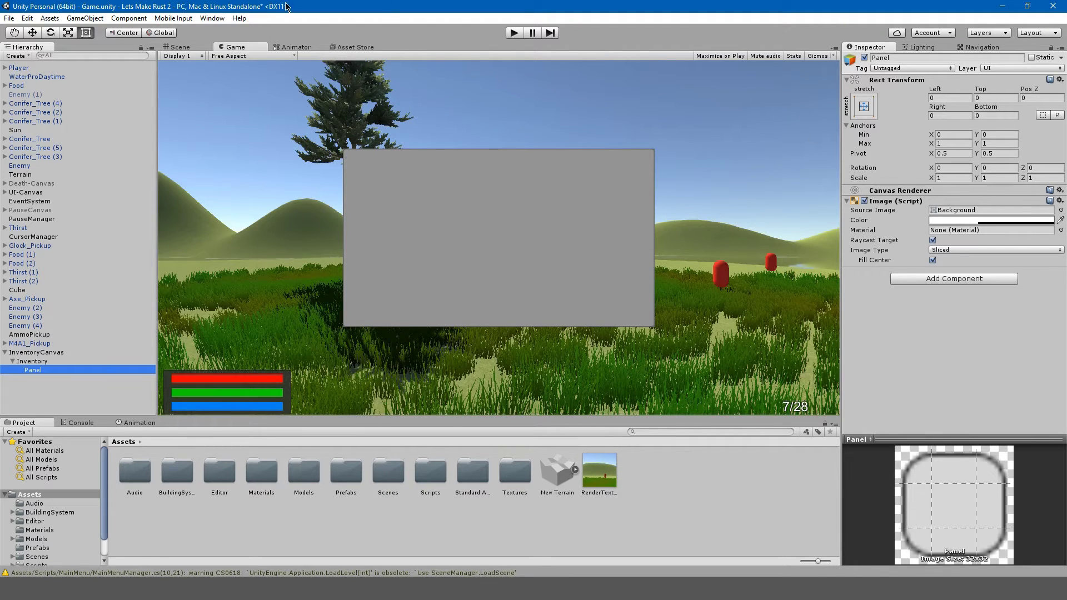
Set the child Panel's Left, Top, Right and Bottom offsets to 10.
{"action": "left_click", "coordinate": [198, 48]}
{"action": "scroll", "coordinate": [556, 211], "scroll_direction": "up", "scroll_amount": 2}
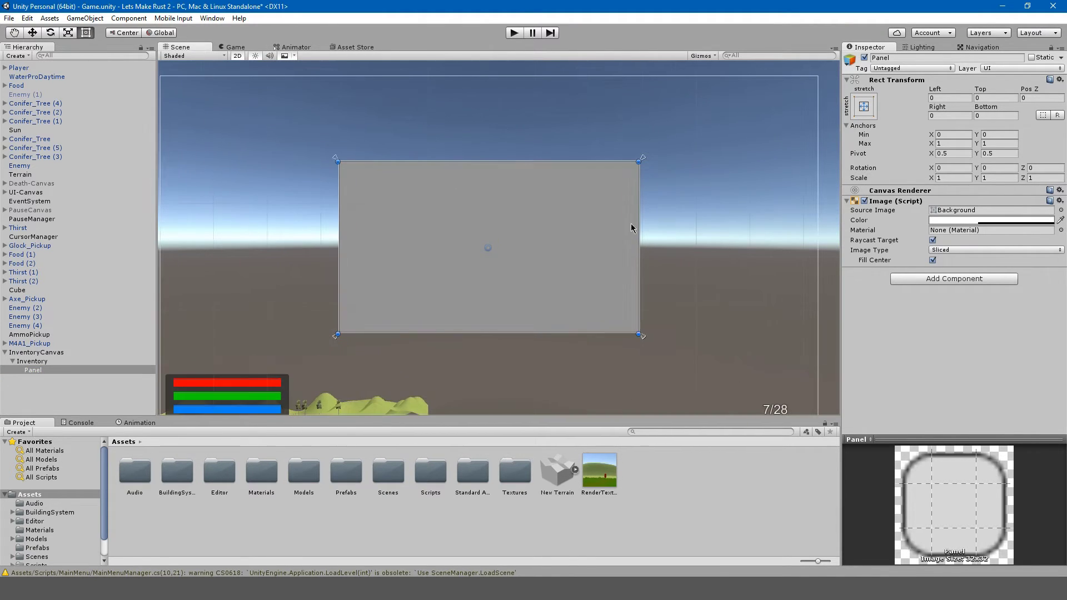
{"action": "left_click", "coordinate": [965, 116]}
{"action": "type", "text": "10"}
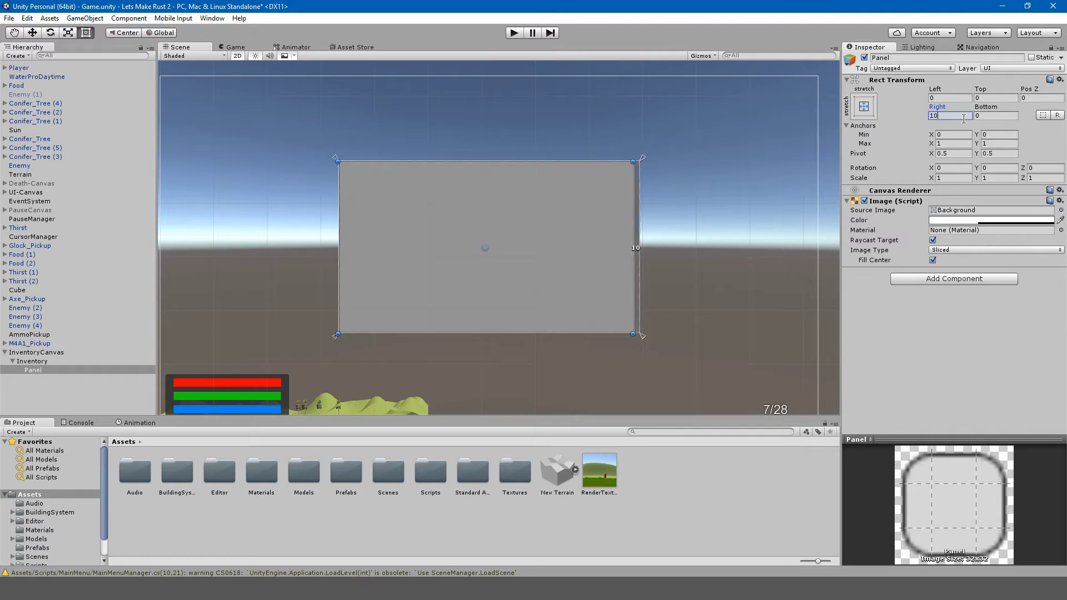
{"action": "key", "text": "Tab"}
{"action": "type", "text": "10"}
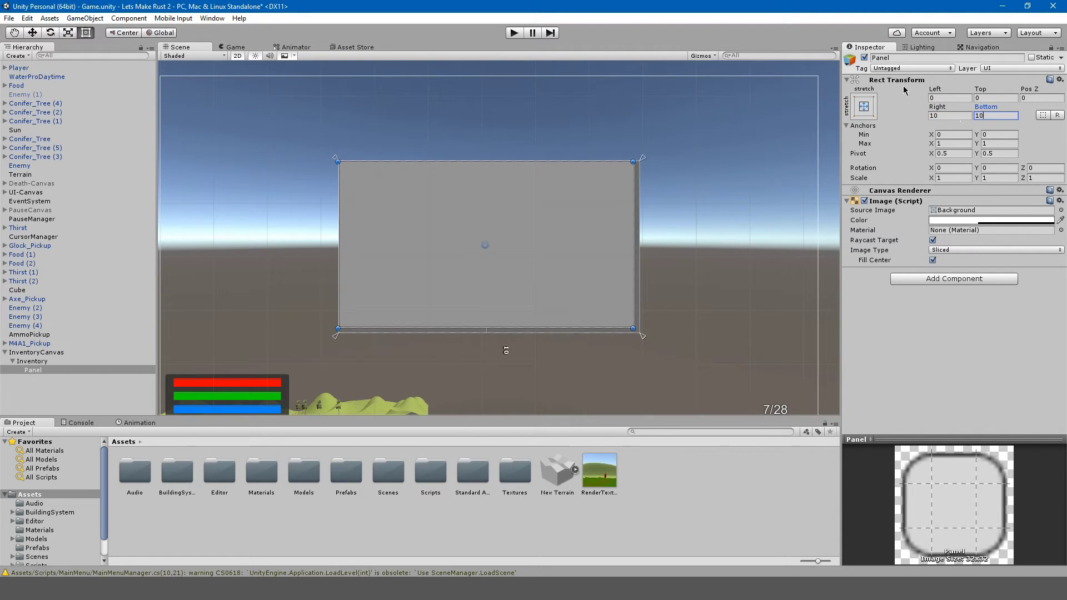
{"action": "left_click", "coordinate": [948, 98]}
{"action": "type", "text": "10"}
{"action": "key", "text": "Tab"}
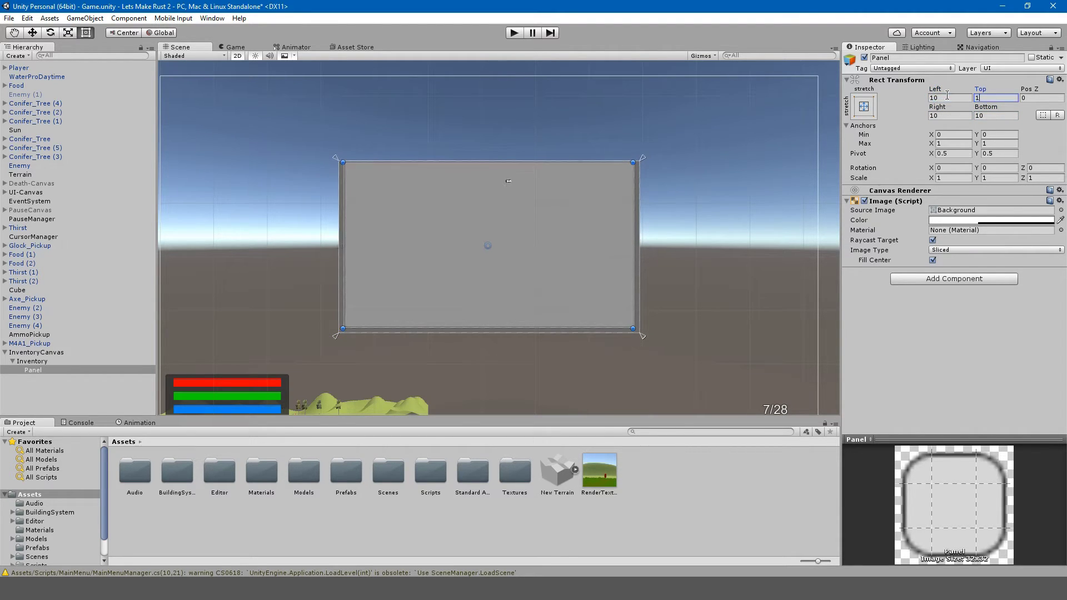
{"action": "type", "text": "10"}
Disable the child Panel's Image component and collapse it.
{"action": "left_click", "coordinate": [226, 48]}
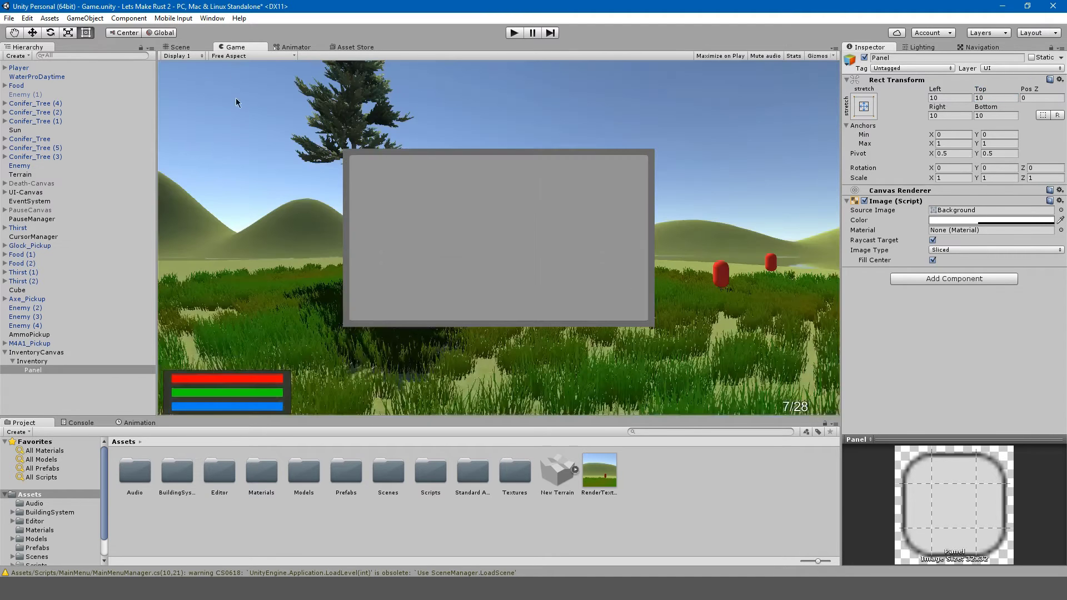
{"action": "left_click", "coordinate": [865, 202]}
{"action": "left_click", "coordinate": [846, 202]}
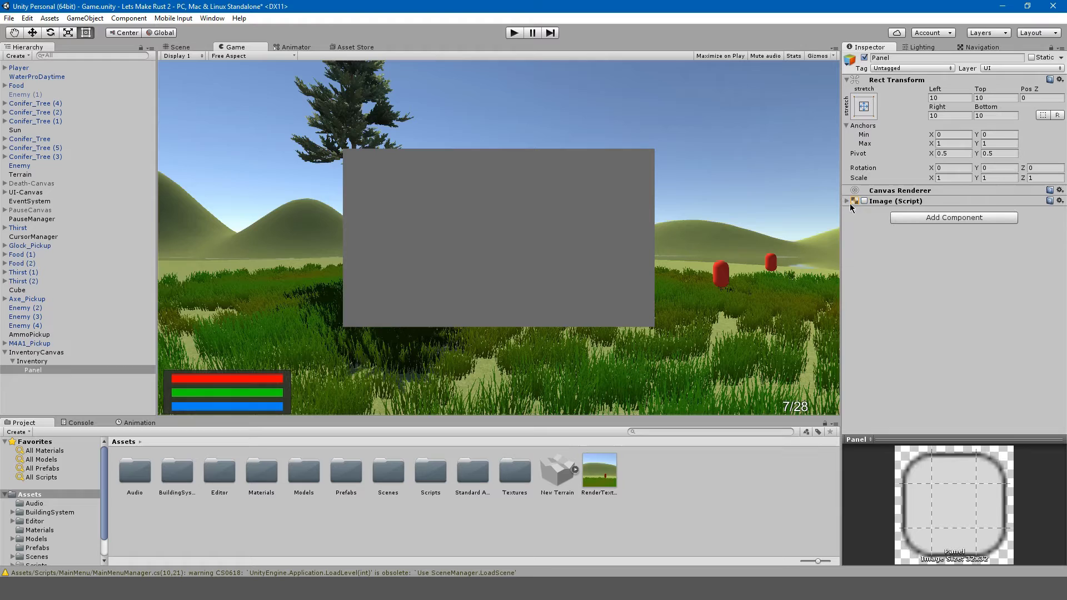
{"action": "left_click", "coordinate": [865, 201]}
{"action": "left_click", "coordinate": [865, 201]}
{"action": "left_click", "coordinate": [864, 201]}
{"action": "left_click", "coordinate": [865, 202]}
{"action": "left_click", "coordinate": [846, 201]}
{"action": "left_click", "coordinate": [847, 201]}
Rename the child Panel to Slots.
{"action": "left_click", "coordinate": [28, 371]}
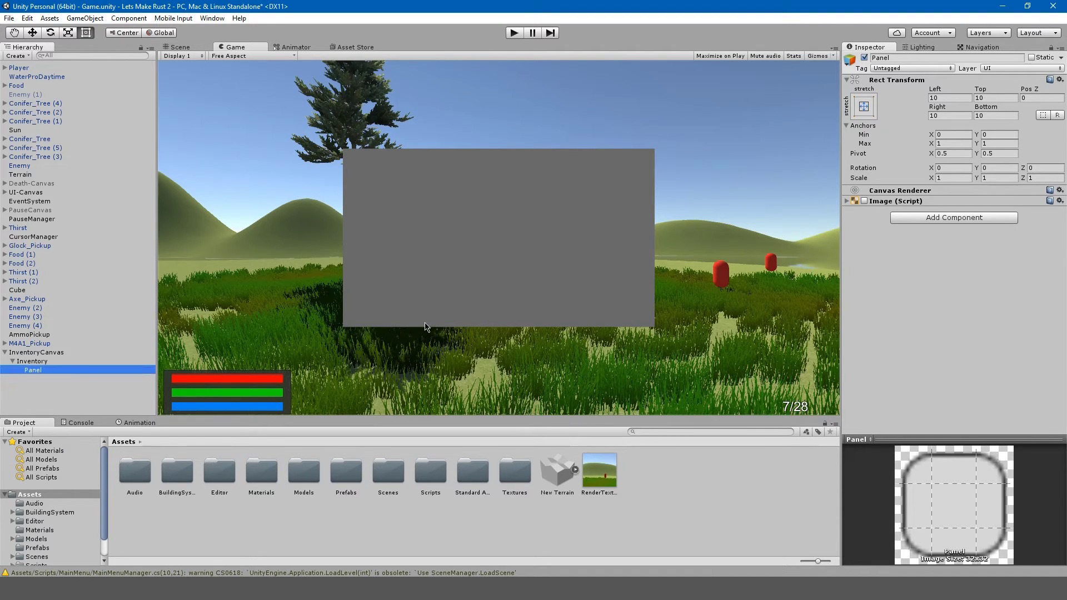
{"action": "key", "text": "F2"}
{"action": "type", "text": "Slot"}
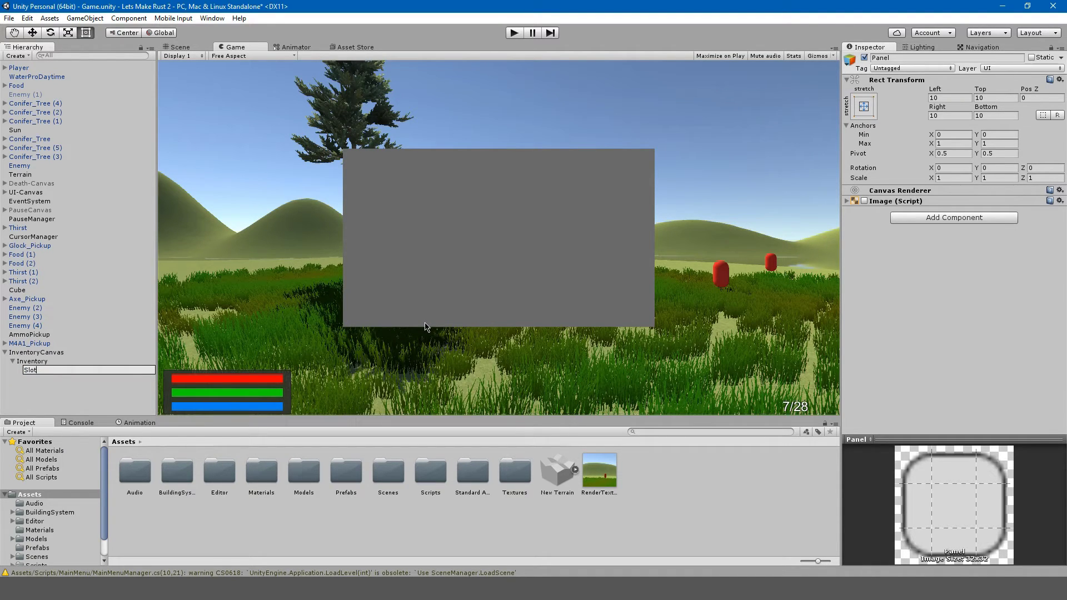
{"action": "type", "text": "s"}
{"action": "key", "text": "Return"}
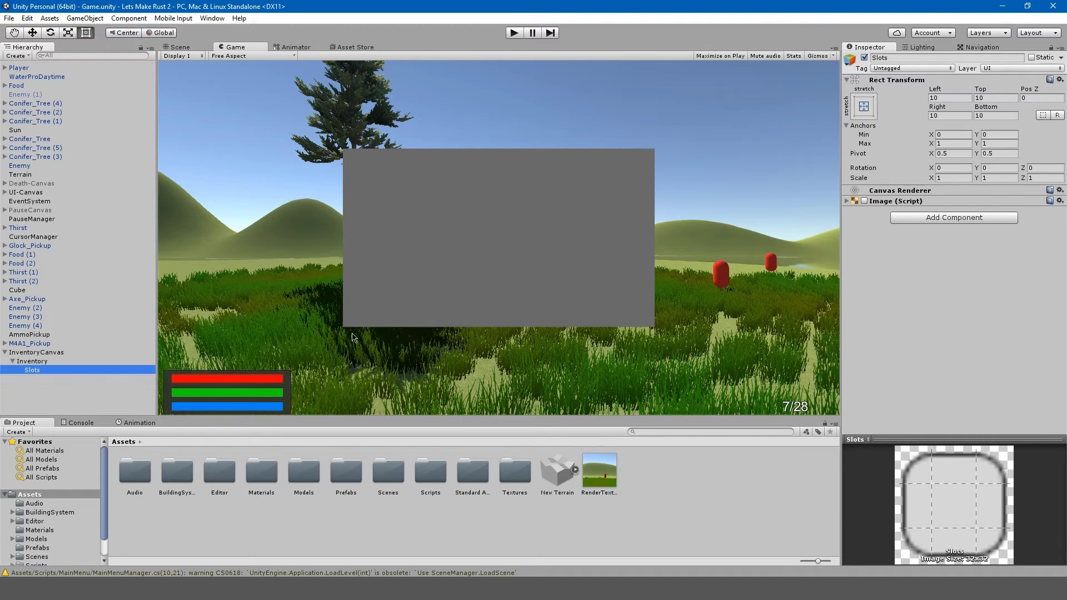
{"action": "left_click", "coordinate": [68, 395]}
{"action": "left_click", "coordinate": [46, 369]}
Add a UI Image under Slots and size it 60 by 60.
{"action": "right_click", "coordinate": [58, 369]}
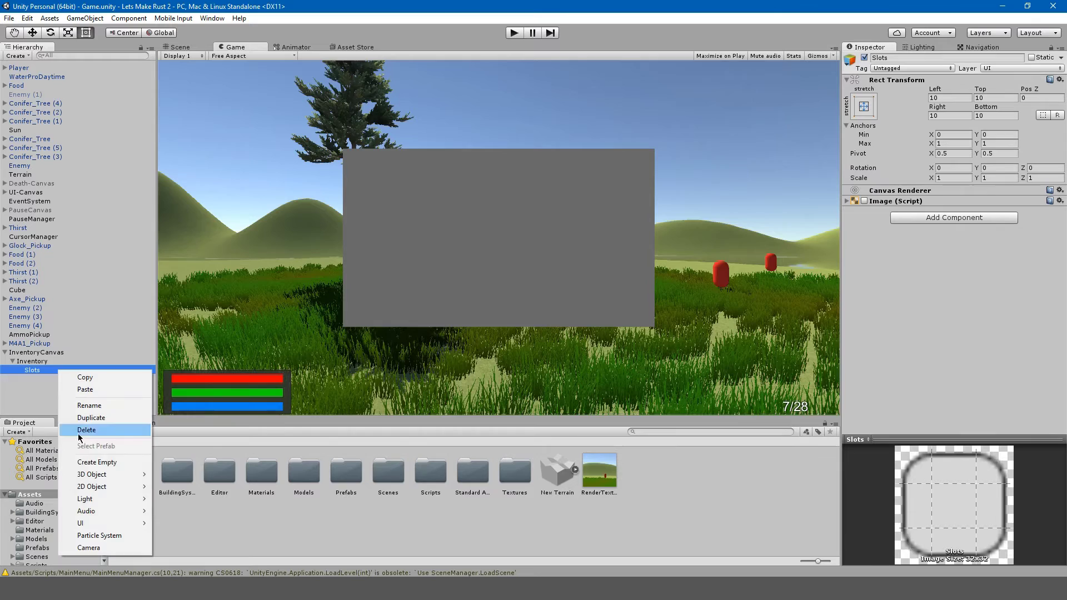
{"action": "mouse_move", "coordinate": [84, 525]}
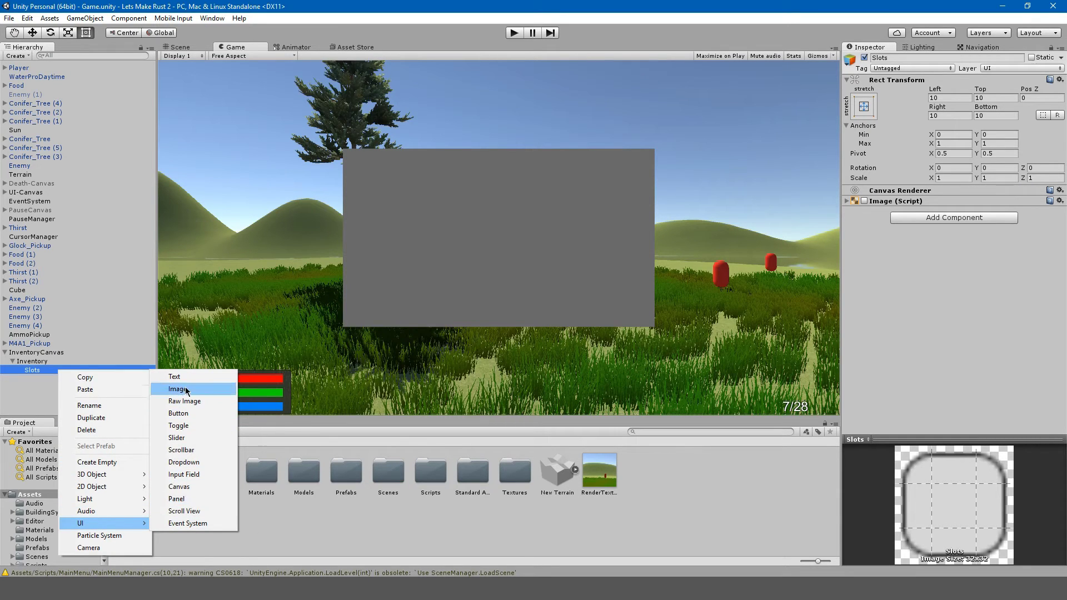
{"action": "left_click", "coordinate": [195, 392]}
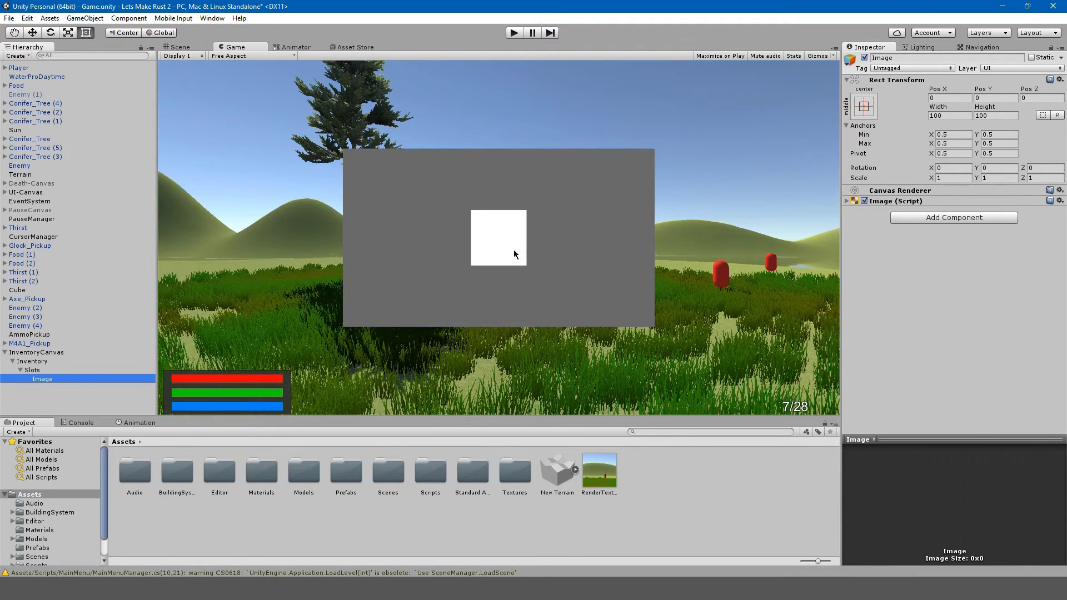
{"action": "left_click", "coordinate": [946, 115]}
{"action": "type", "text": "50"}
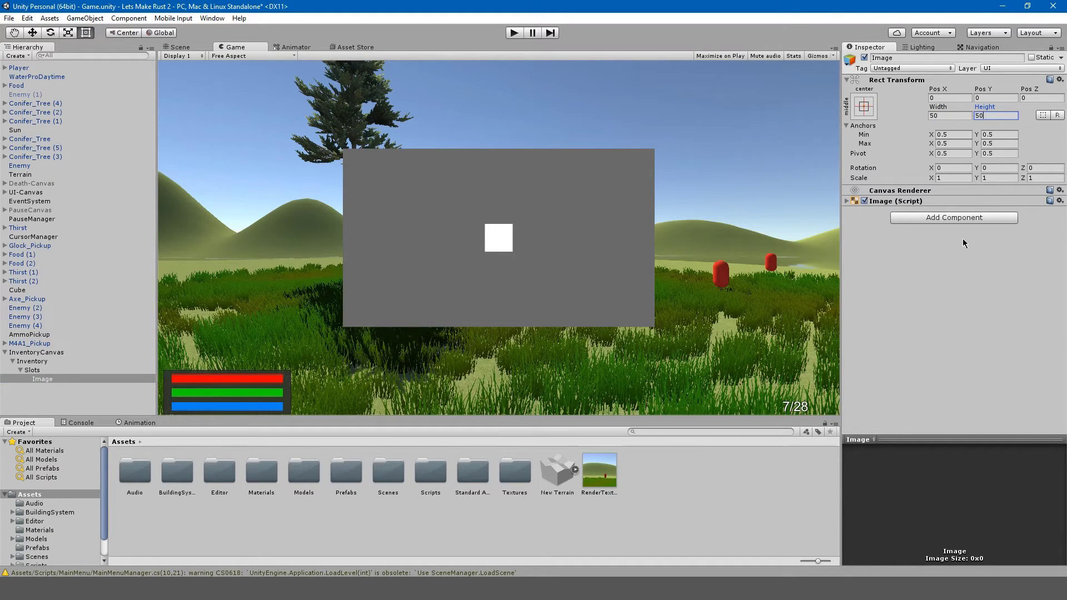
{"action": "left_click", "coordinate": [958, 115]}
{"action": "type", "text": "60"}
{"action": "key", "text": "Tab"}
{"action": "type", "text": "60"}
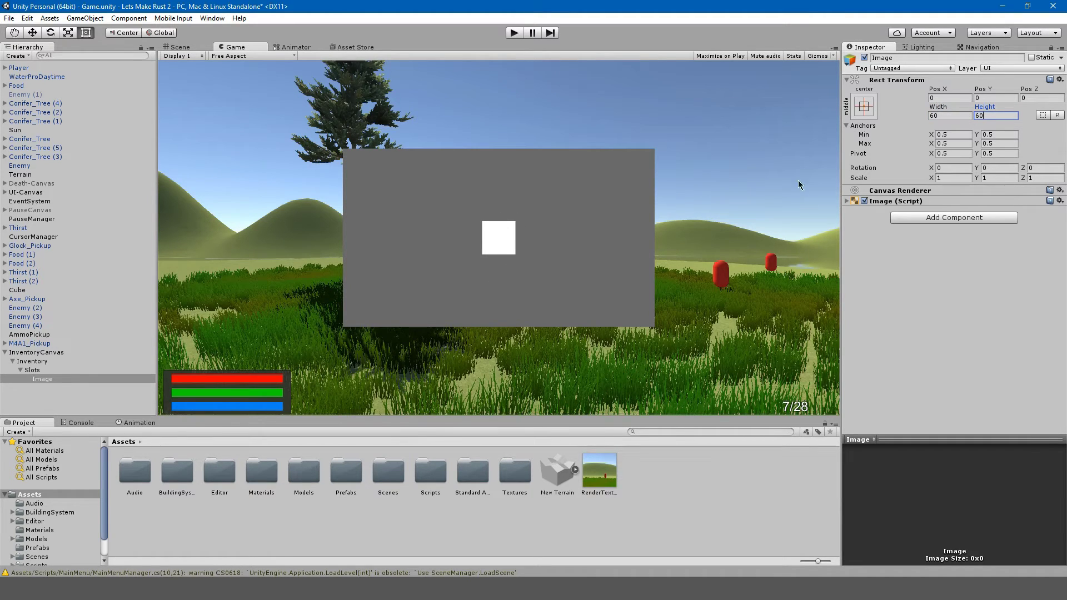
{"action": "left_click", "coordinate": [48, 354]}
Select the Image, try 70 by 70, then restore its size to 60 by 60.
{"action": "left_click", "coordinate": [935, 227]}
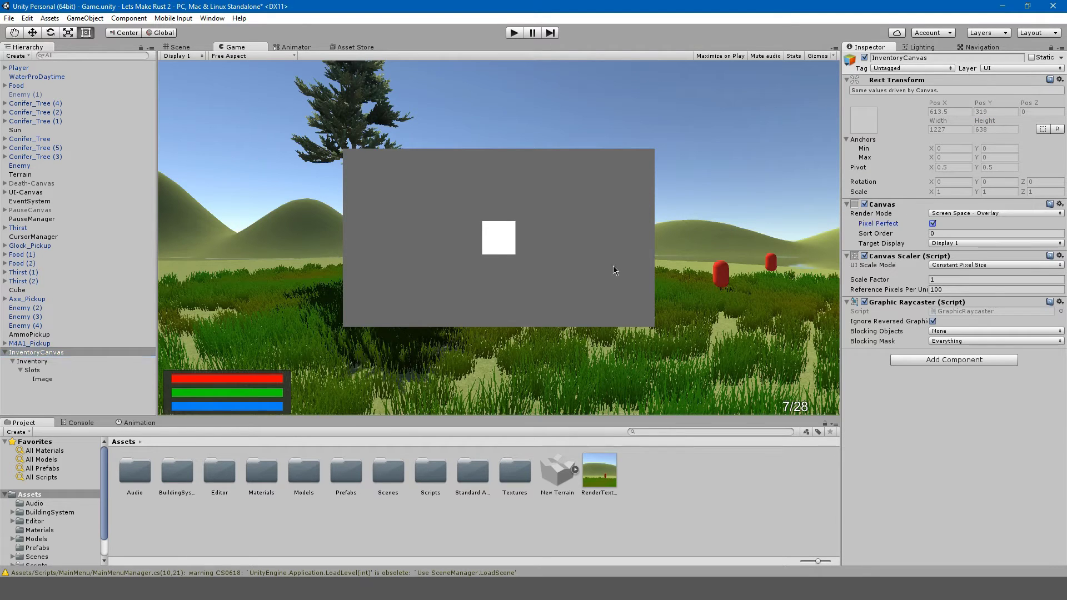
{"action": "left_click", "coordinate": [62, 388]}
{"action": "left_click", "coordinate": [61, 383]}
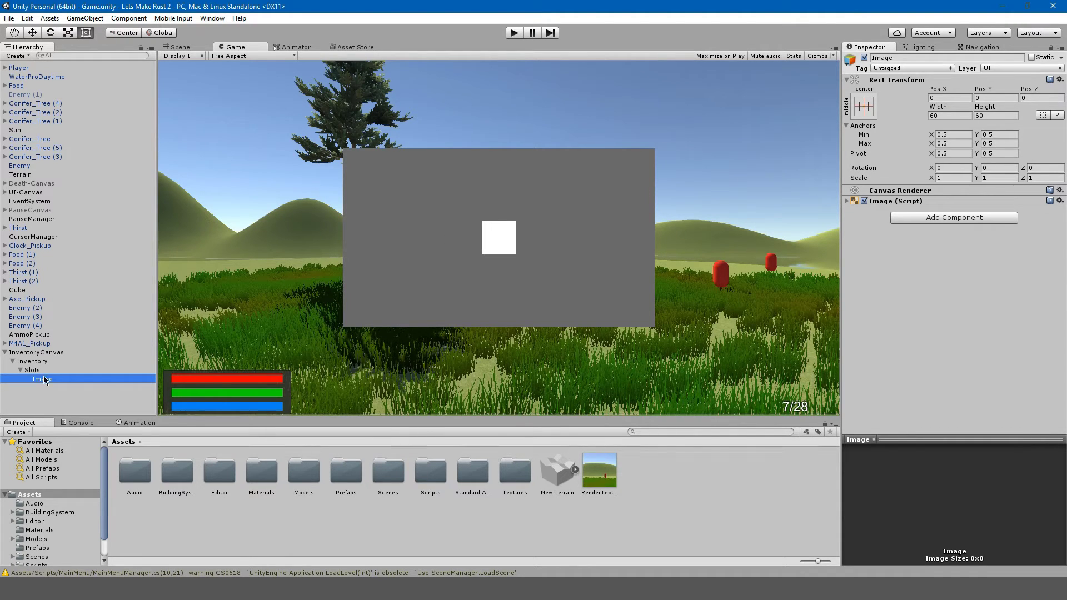
{"action": "left_click", "coordinate": [963, 115]}
{"action": "type", "text": "70"}
{"action": "key", "text": "Tab"}
{"action": "type", "text": "70"}
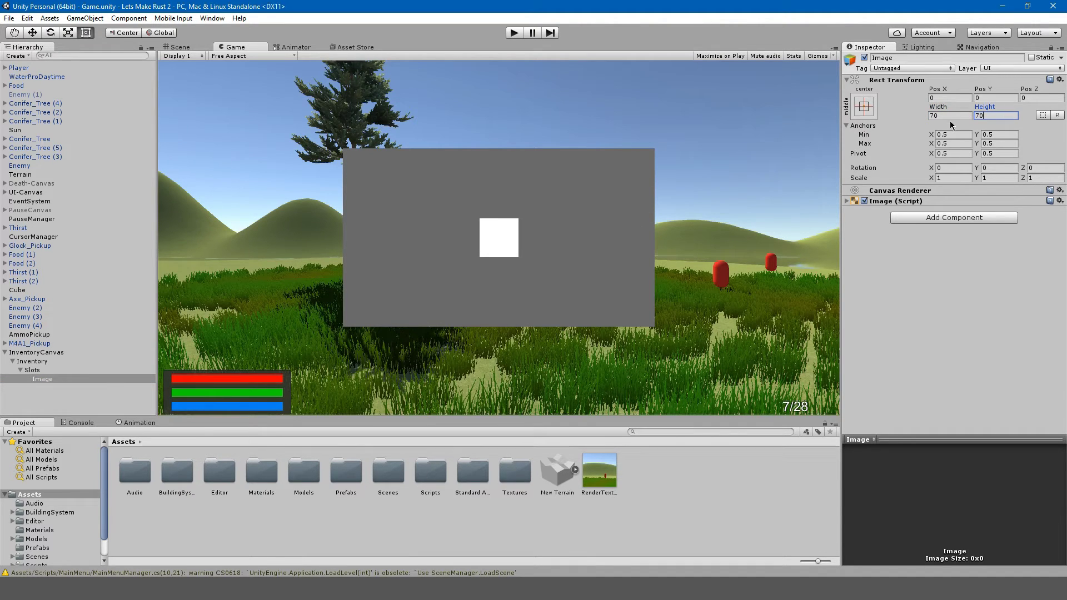
{"action": "left_click", "coordinate": [939, 115]}
{"action": "type", "text": "60"}
{"action": "key", "text": "Tab"}
{"action": "type", "text": "6"}
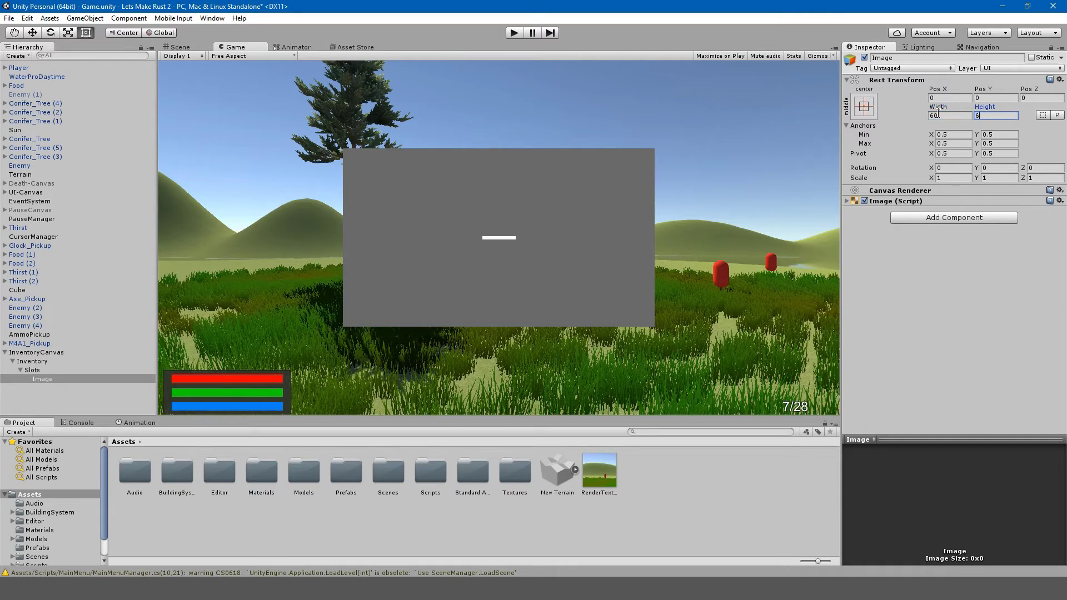
{"action": "type", "text": "0"}
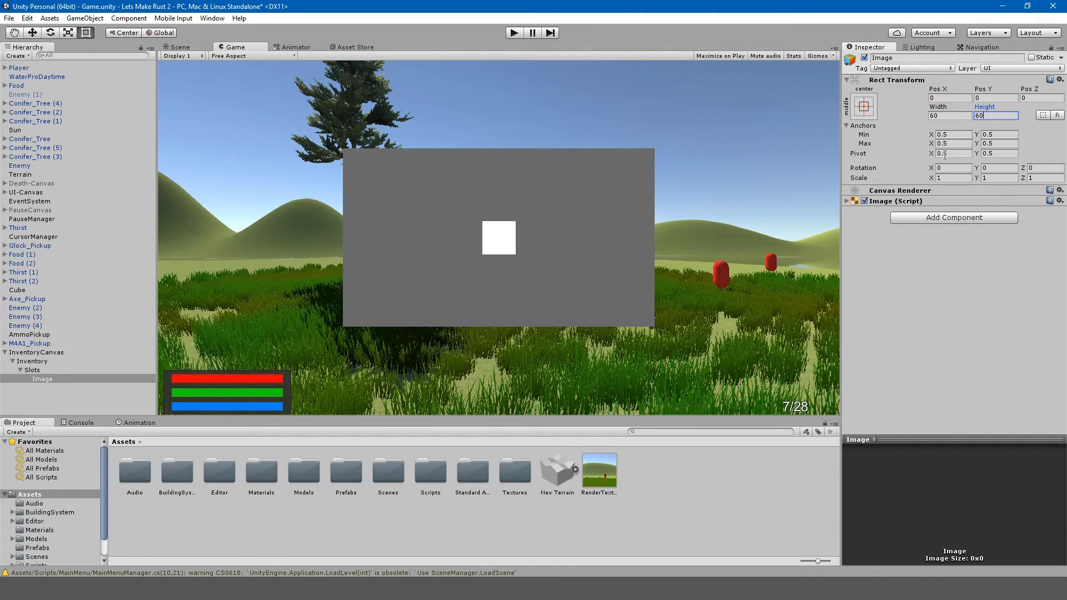
Change the Image colour from white to dark grey.
{"action": "left_click", "coordinate": [847, 200]}
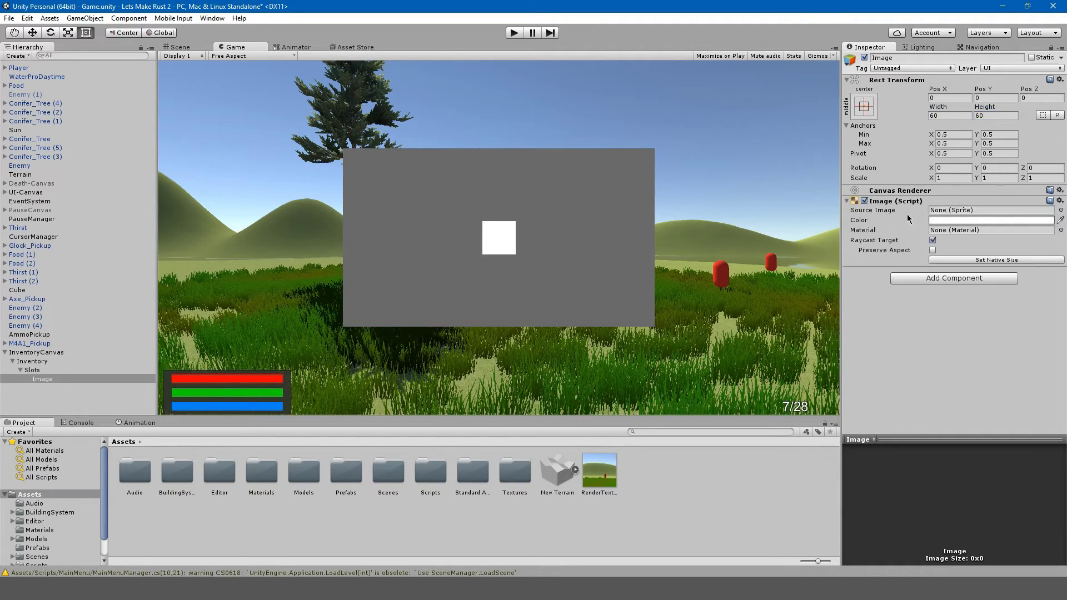
{"action": "left_click", "coordinate": [936, 220]}
{"action": "left_click", "coordinate": [785, 109]}
{"action": "left_click_drag", "start_coordinate": [781, 112], "coordinate": [641, 150]}
{"action": "left_click", "coordinate": [867, 44]}
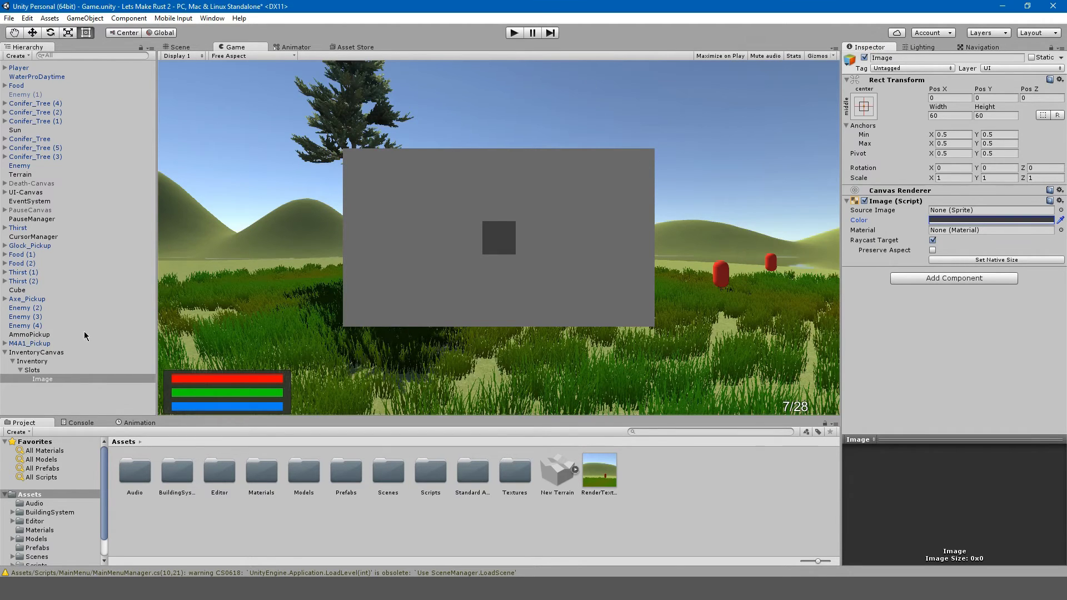
Add a Grid Layout Group to Slots with a 60 by 60 cell size.
{"action": "left_click", "coordinate": [59, 371]}
{"action": "left_click", "coordinate": [913, 276]}
{"action": "type", "text": "g"}
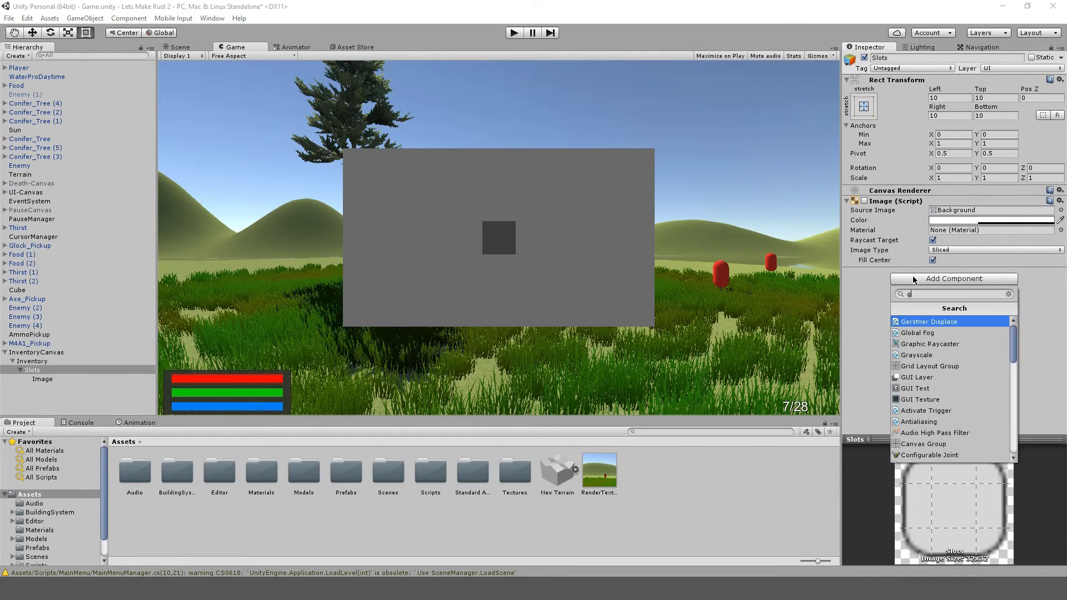
{"action": "type", "text": "rid"}
{"action": "key", "text": "Return"}
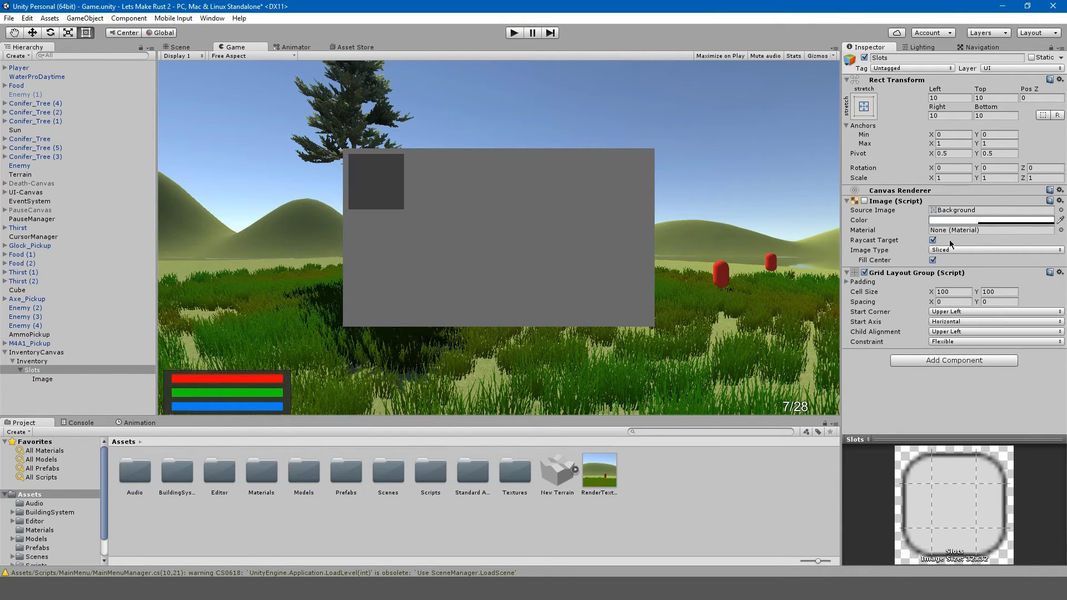
{"action": "left_click", "coordinate": [957, 291]}
{"action": "type", "text": "50"}
{"action": "key", "text": "Tab"}
{"action": "type", "text": "50"}
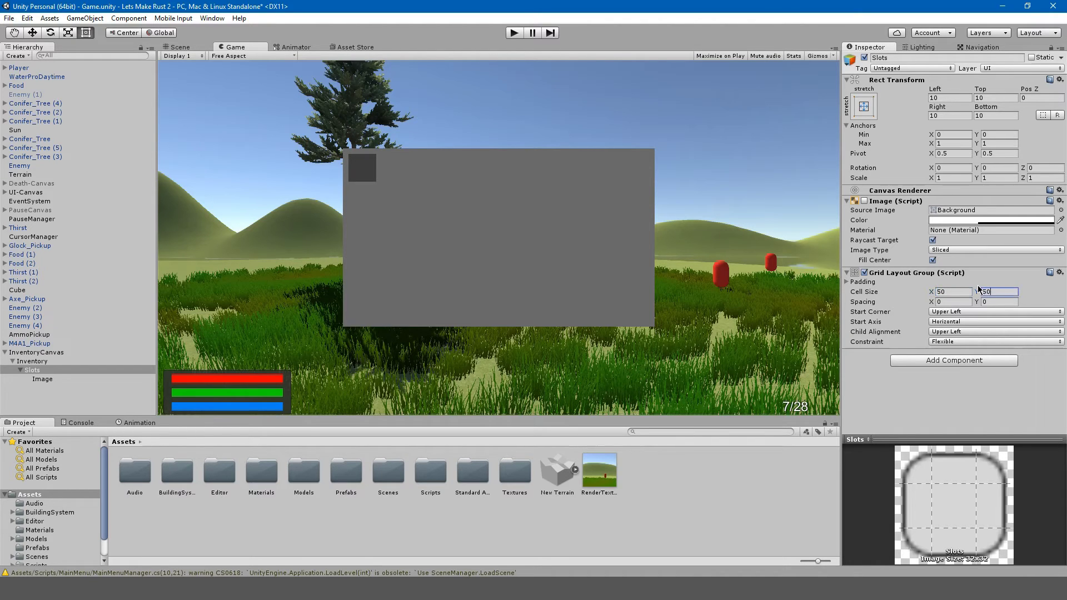
{"action": "left_click", "coordinate": [961, 292]}
{"action": "type", "text": "60"}
{"action": "key", "text": "Tab"}
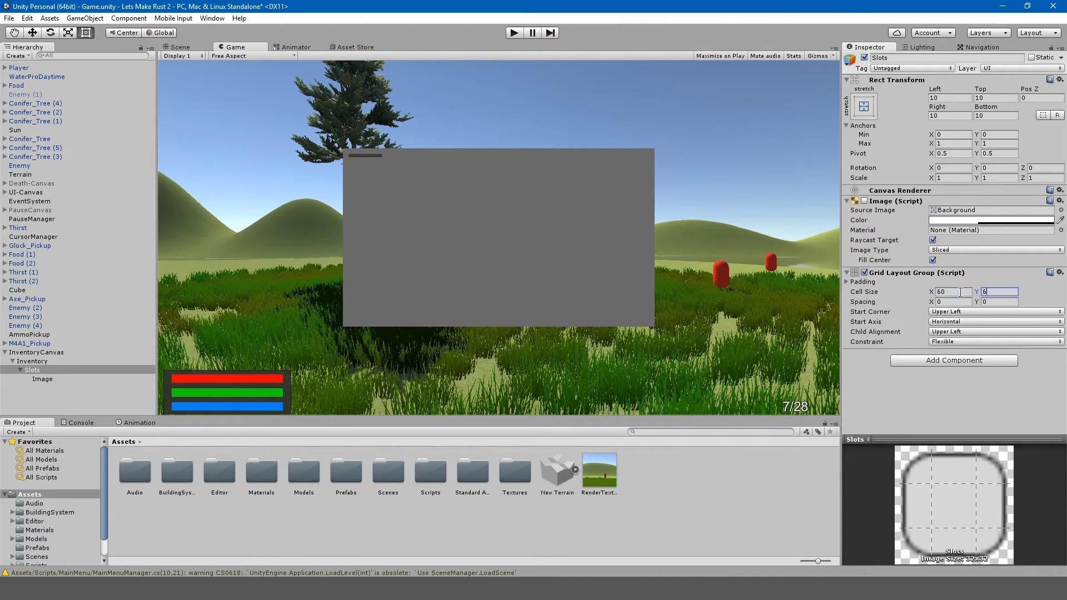
{"action": "type", "text": "60"}
Set the Grid Layout Group spacing to 0 by 0.
{"action": "left_click", "coordinate": [954, 301]}
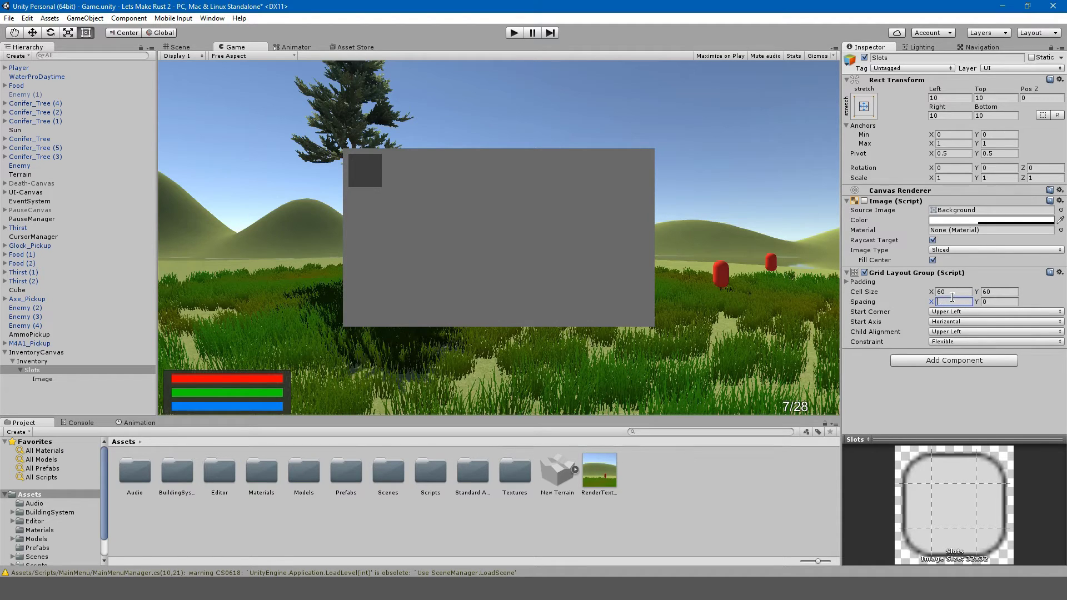
{"action": "type", "text": "10"}
{"action": "key", "text": "Tab"}
{"action": "type", "text": "1"}
{"action": "left_click", "coordinate": [953, 299]}
{"action": "type", "text": "0"}
{"action": "key", "text": "Tab"}
{"action": "type", "text": "0"}
{"action": "left_click", "coordinate": [953, 298]}
{"action": "key", "text": "Tab"}
{"action": "type", "text": "6"}
{"action": "key", "text": "Return"}
{"action": "type", "text": "0"}
{"action": "key", "text": "shift+Tab"}
Rename the Image child under Slots to Slot.
{"action": "type", "text": "0"}
{"action": "left_click", "coordinate": [39, 378]}
{"action": "key", "text": "F2"}
{"action": "type", "text": "Slot"}
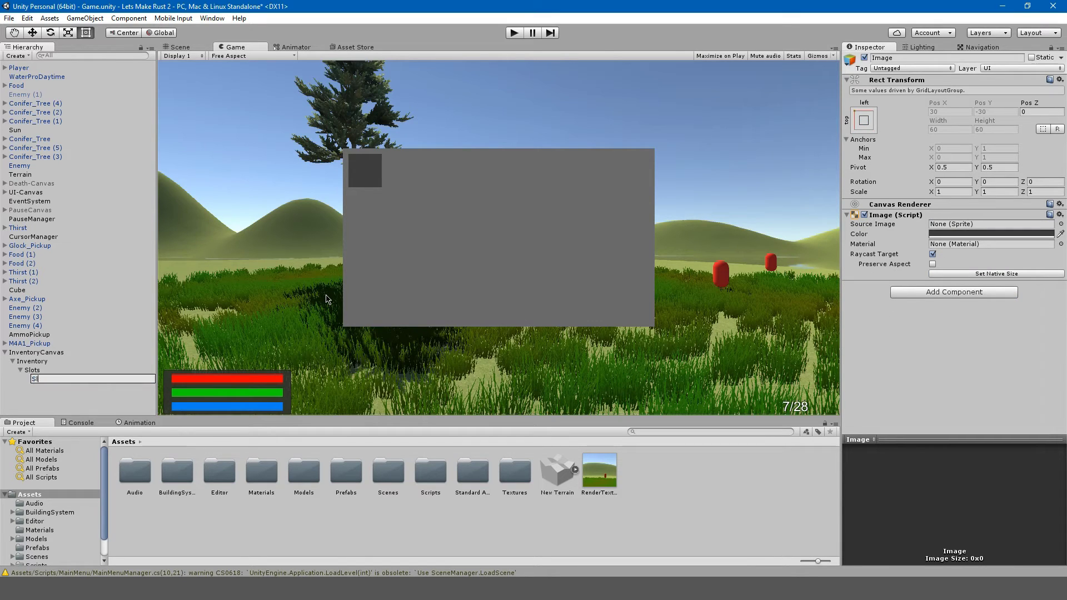
{"action": "key", "text": "Return"}
Duplicate Slot into twelve copies and set horizontal grid spacing to 10.
{"action": "key", "text": "ctrl+d"}
{"action": "key", "text": "ctrl+d"}
{"action": "key", "text": "ctrl+d"}
{"action": "left_click", "coordinate": [32, 370]}
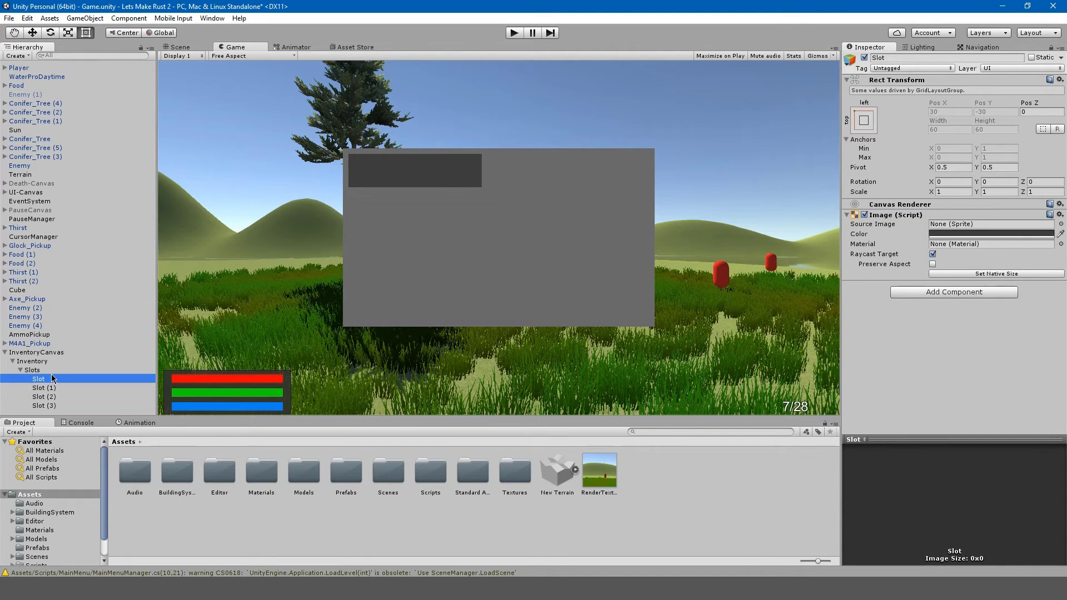
{"action": "left_click", "coordinate": [955, 301]}
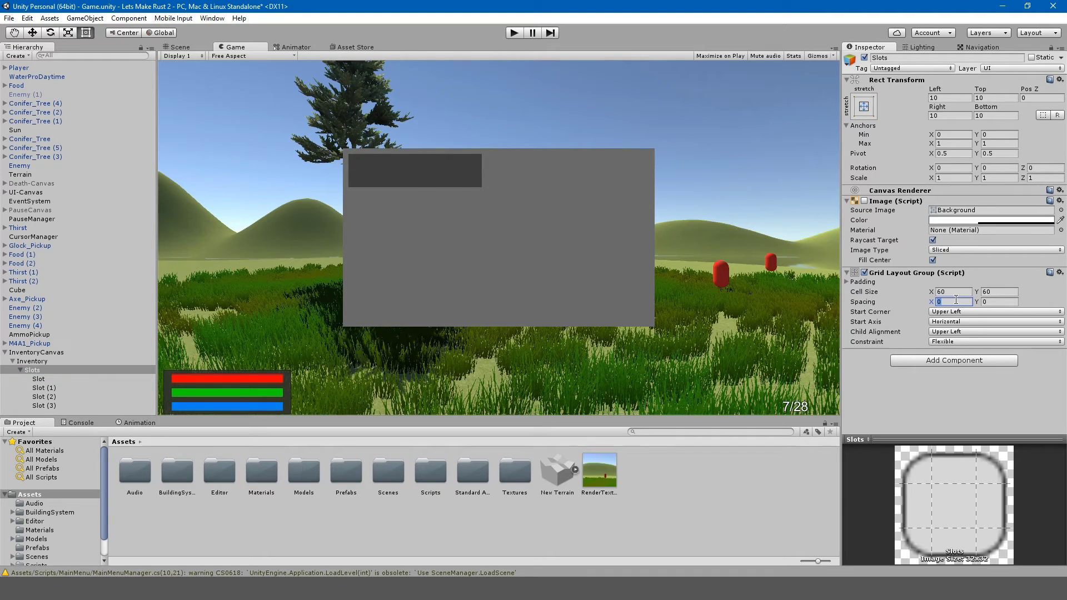
{"action": "type", "text": "10"}
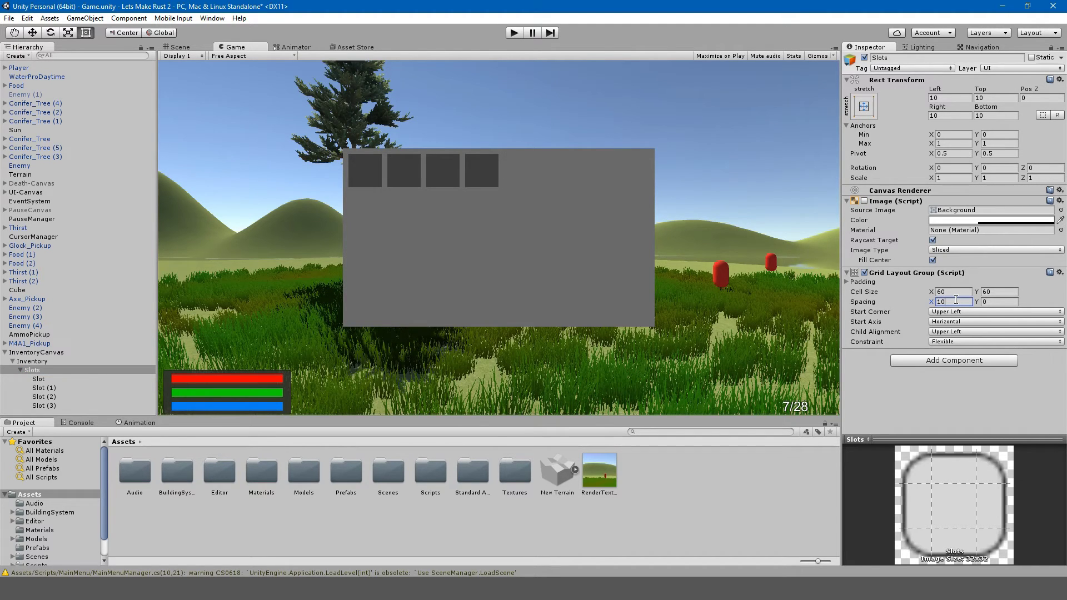
{"action": "left_click", "coordinate": [73, 398]}
{"action": "key", "text": "ctrl+d"}
{"action": "key", "text": "ctrl+d"}
{"action": "key", "text": "ctrl+d"}
{"action": "key", "text": "ctrl+d"}
{"action": "key", "text": "ctrl+d"}
{"action": "key", "text": "ctrl+d"}
{"action": "key", "text": "ctrl+d"}
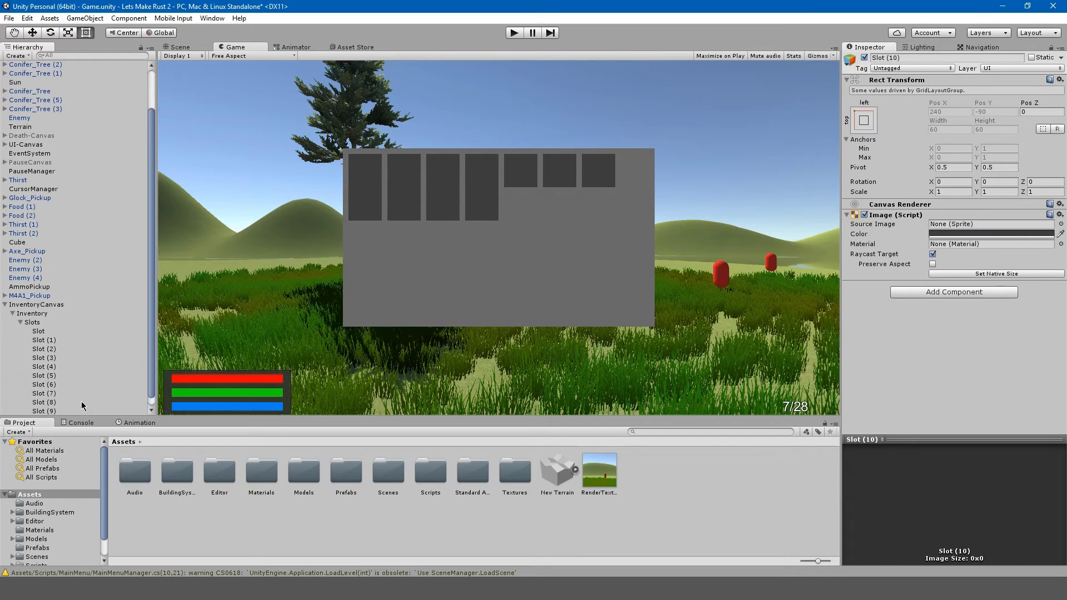
{"action": "key", "text": "ctrl+d"}
Set vertical grid spacing to 10 and save the scene.
{"action": "left_click", "coordinate": [52, 304]}
{"action": "left_click", "coordinate": [990, 301]}
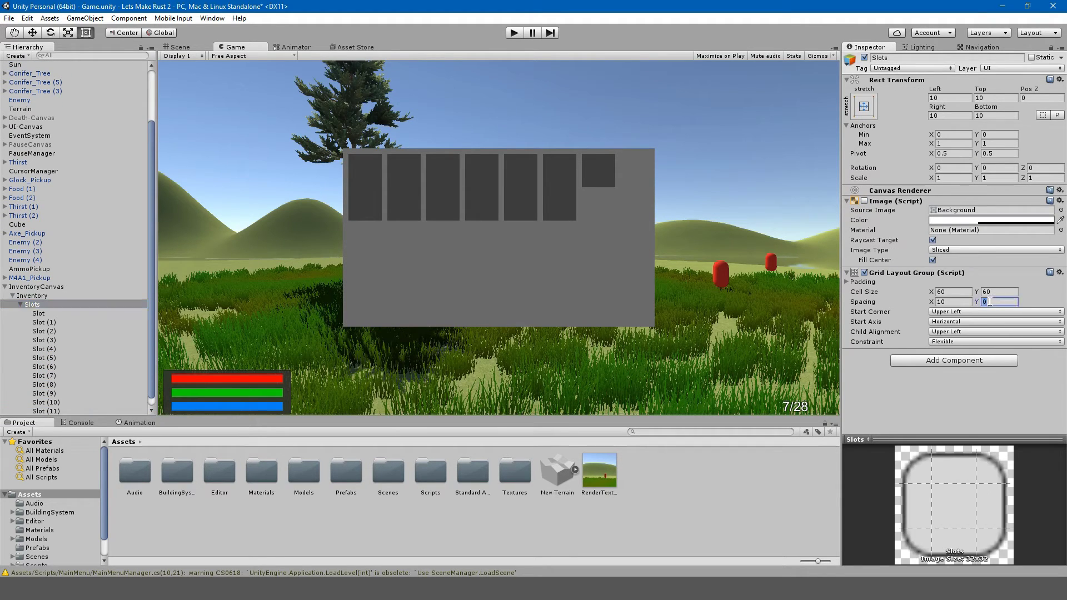
{"action": "type", "text": "10"}
{"action": "key", "text": "ctrl+s"}
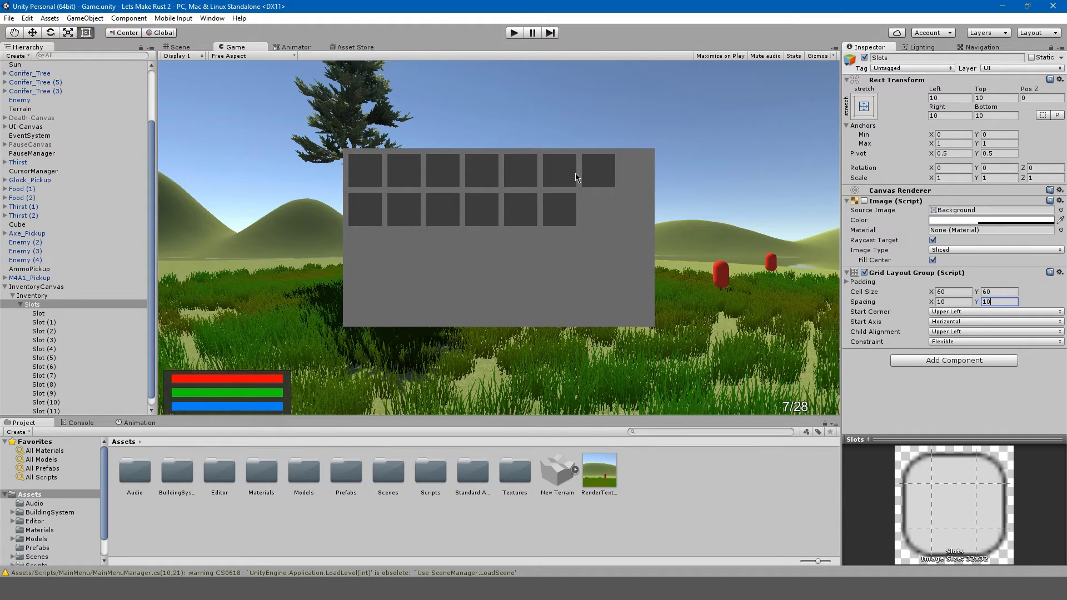
Set the Slots grid layout's cell size X to 70.
{"action": "left_click", "coordinate": [36, 314]}
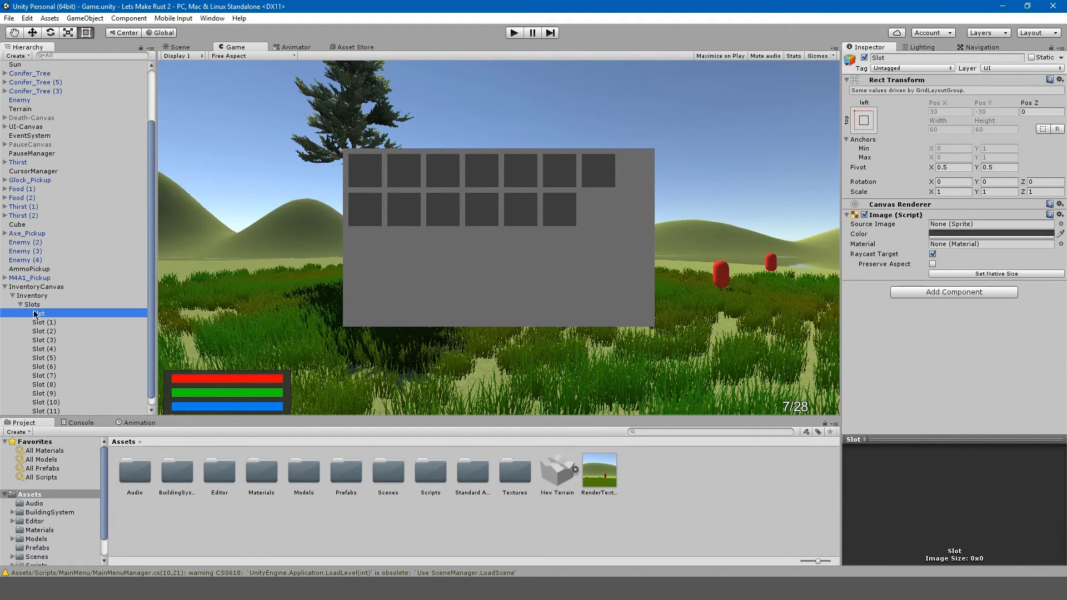
{"action": "left_click", "coordinate": [67, 304]}
{"action": "left_click", "coordinate": [962, 292]}
{"action": "type", "text": "6"}
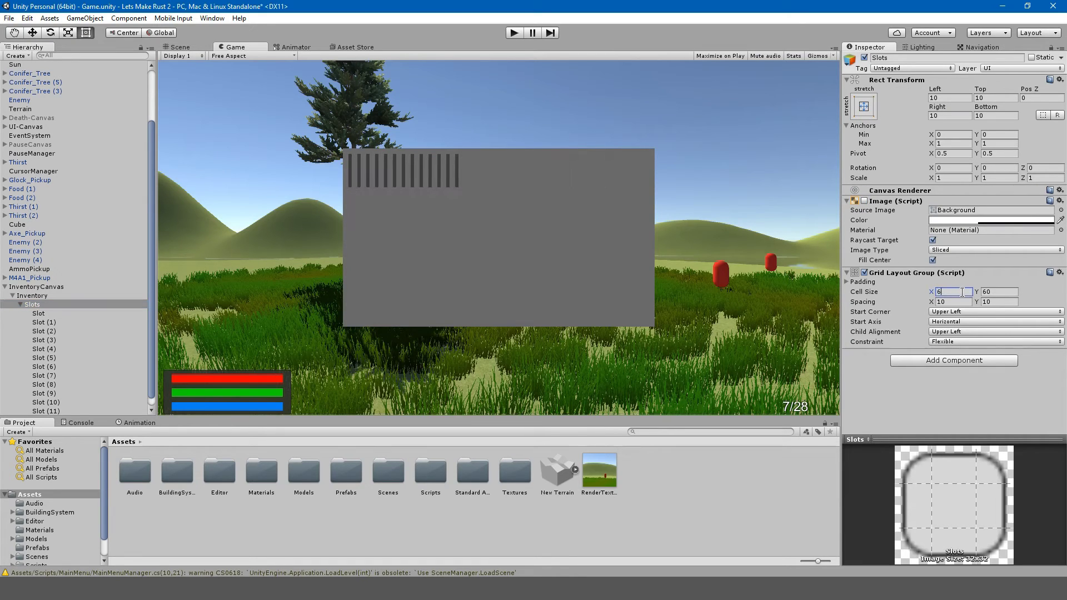
{"action": "type", "text": "5"}
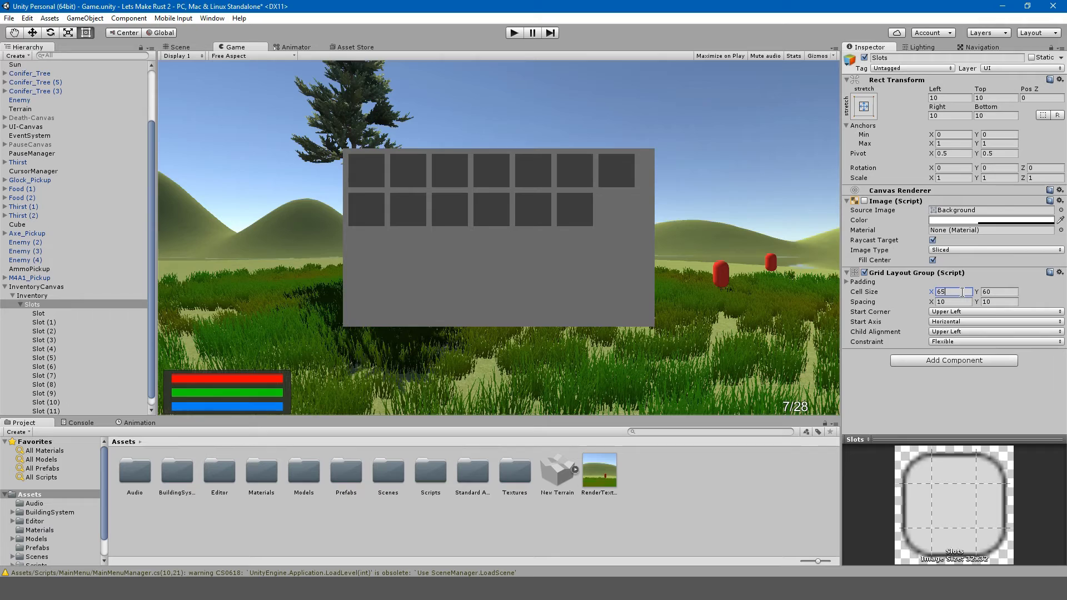
{"action": "key", "text": "BackSpace"}
{"action": "key", "text": "BackSpace"}
{"action": "type", "text": "70"}
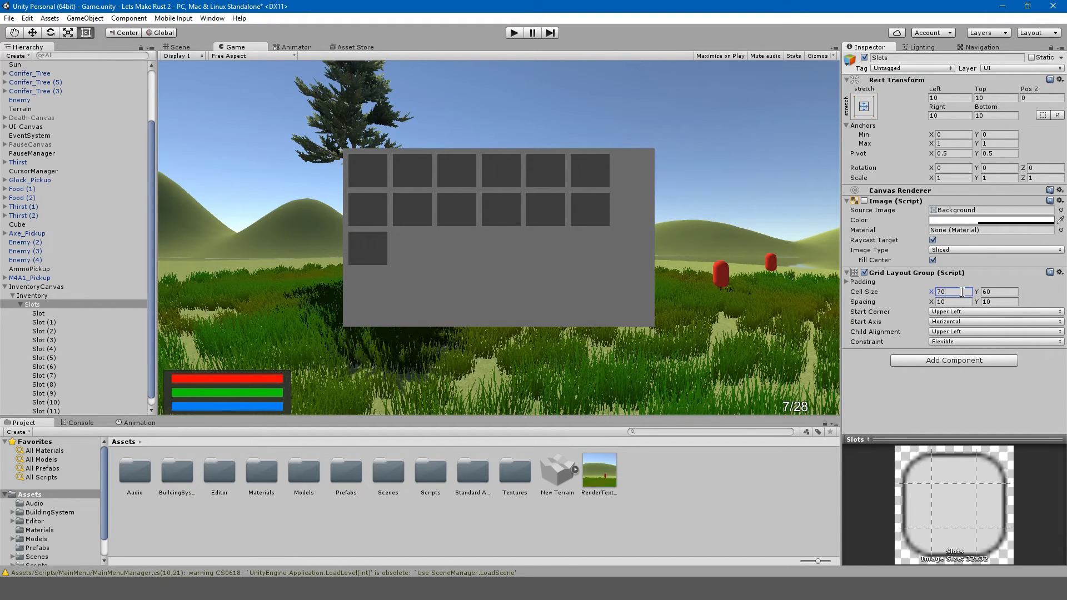
Drag the Inventory panel's right and bottom edges in the Scene view so six slots fit per row.
{"action": "left_click", "coordinate": [172, 48]}
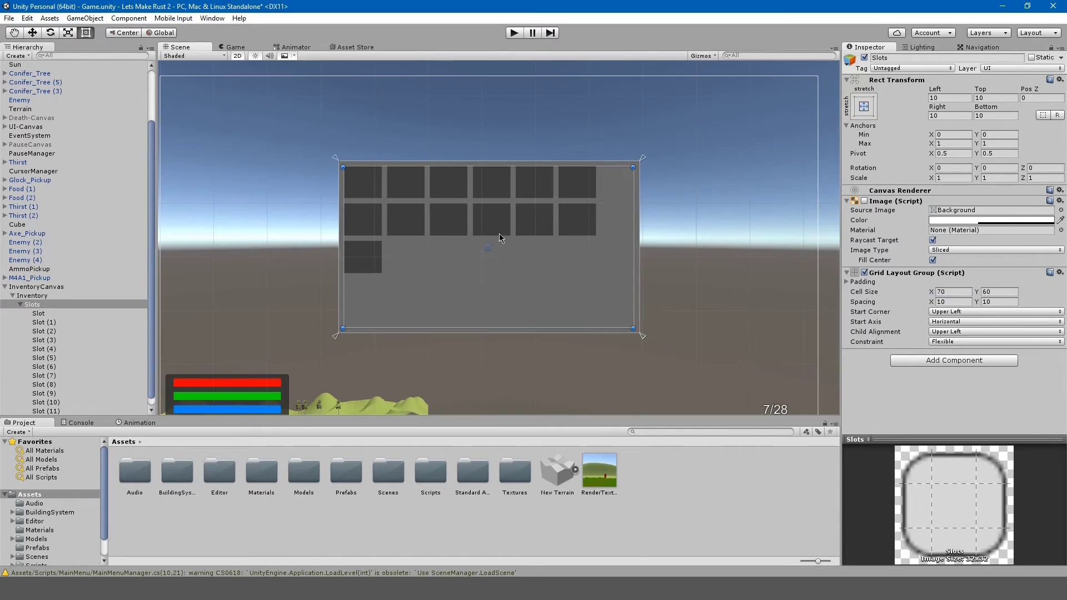
{"action": "left_click", "coordinate": [638, 241]}
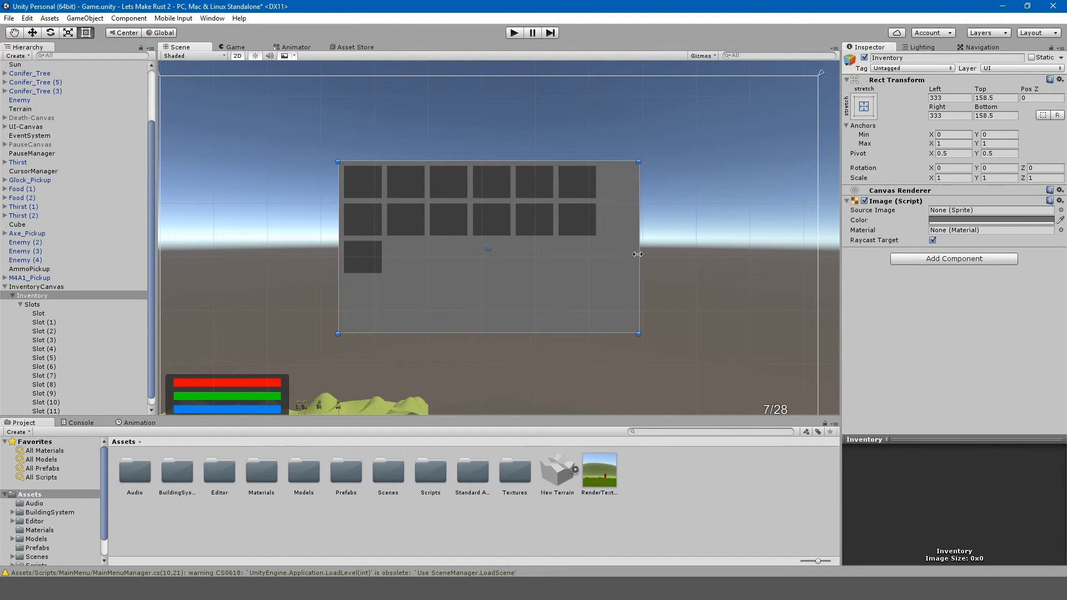
{"action": "left_click_drag", "start_coordinate": [638, 254], "coordinate": [602, 256]}
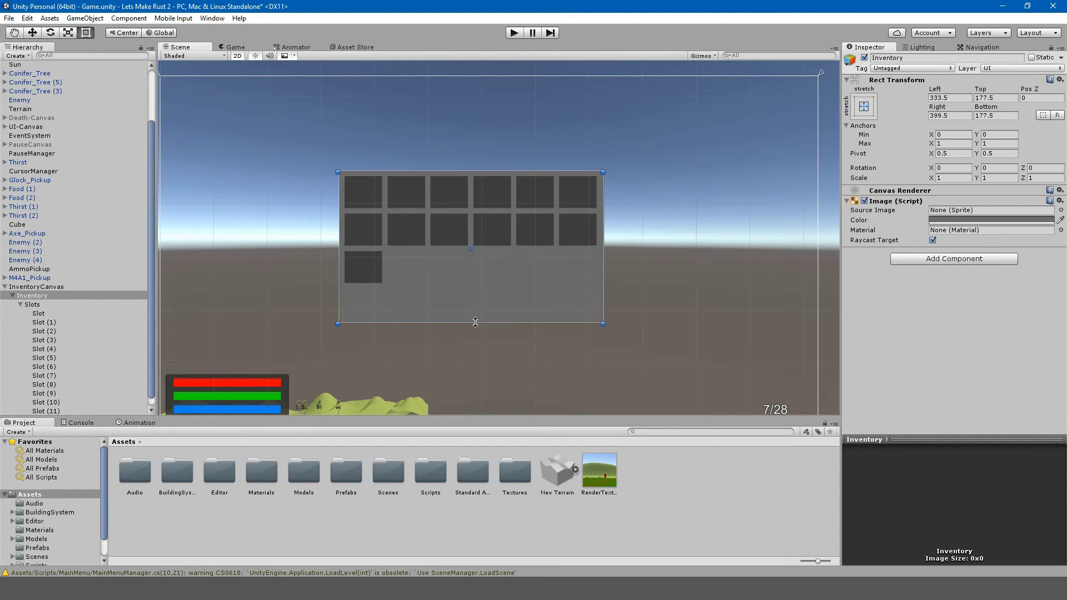
{"action": "left_click_drag", "start_coordinate": [553, 324], "coordinate": [552, 323], "text": "shift"}
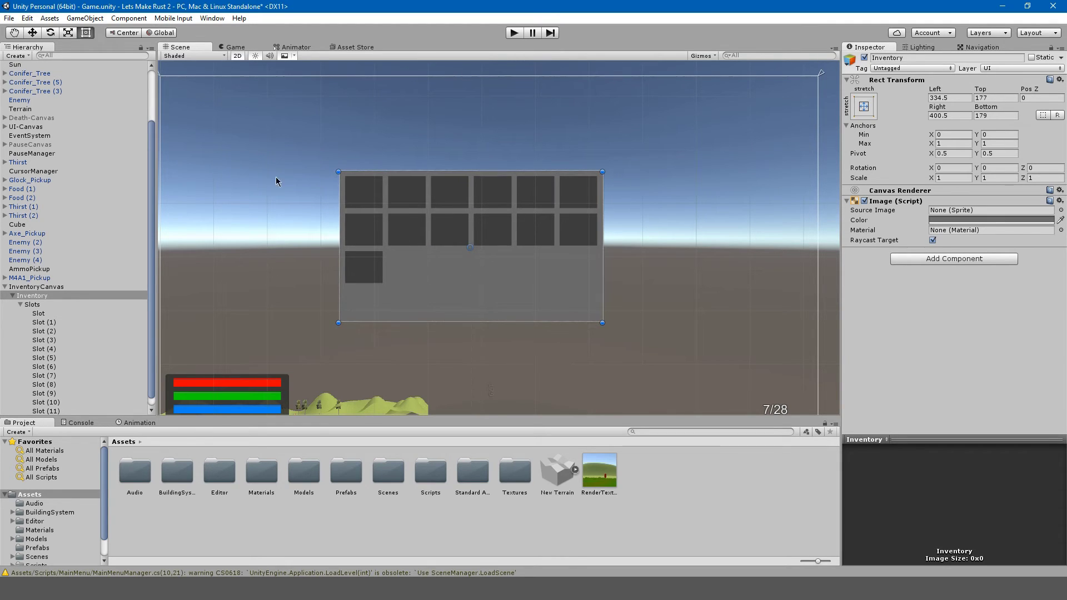
{"action": "left_click_drag", "start_coordinate": [381, 323], "coordinate": [381, 351]}
{"action": "left_click", "coordinate": [234, 46]}
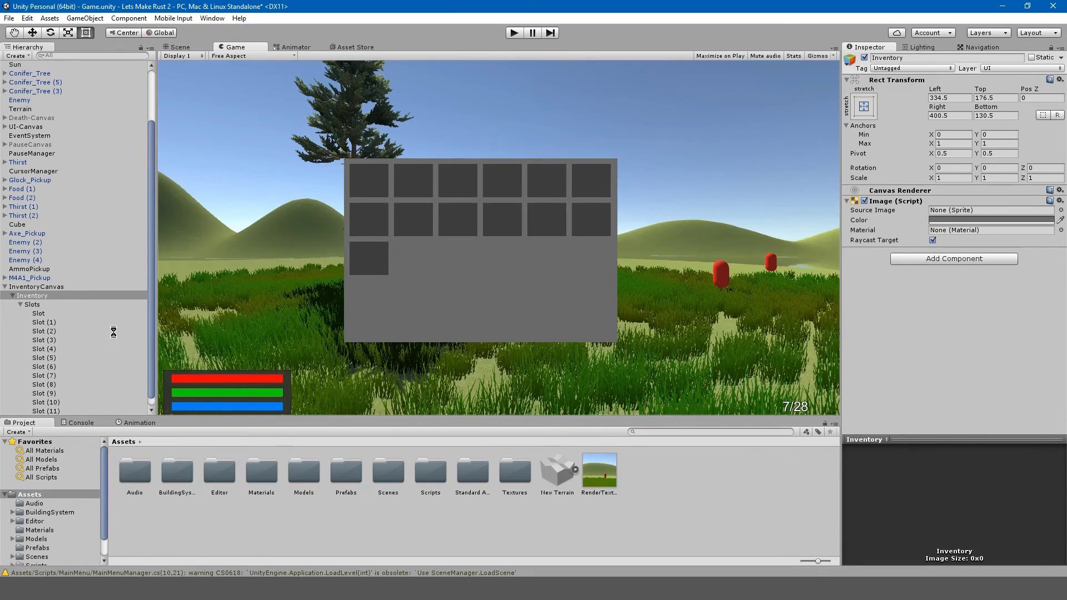
Duplicate the slot with Ctrl+D until the grid holds 30 slots.
{"action": "left_click", "coordinate": [80, 340]}
{"action": "key", "text": "ctrl+d"}
{"action": "key", "text": "ctrl+d"}
{"action": "key", "text": "ctrl+d"}
{"action": "key", "text": "ctrl+d"}
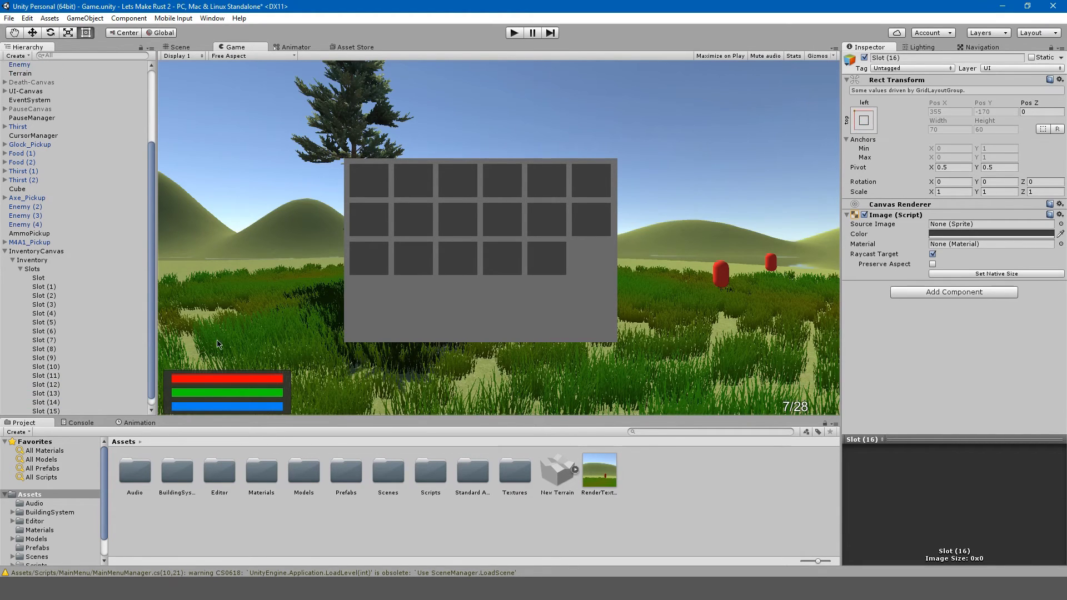
{"action": "key", "text": "ctrl+d"}
{"action": "key", "text": "ctrl+d"}
{"action": "key", "text": "ctrl+d"}
{"action": "key", "text": "ctrl+d"}
{"action": "key", "text": "ctrl+d"}
{"action": "key", "text": "ctrl+d"}
{"action": "key", "text": "ctrl+d"}
{"action": "key", "text": "ctrl+d"}
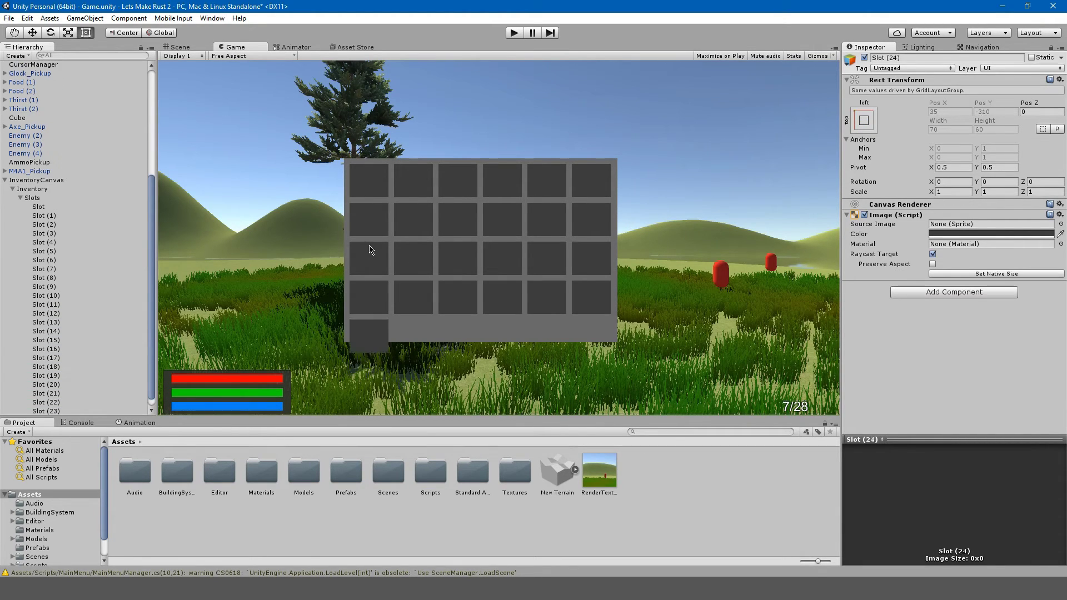
{"action": "key", "text": "ctrl+d"}
{"action": "key", "text": "ctrl+d"}
{"action": "key", "text": "ctrl+d"}
{"action": "key", "text": "ctrl+d"}
{"action": "key", "text": "ctrl+d"}
Lower the Inventory panel's bottom edge to a Bottom offset of 100 and save the scene.
{"action": "left_click", "coordinate": [189, 49]}
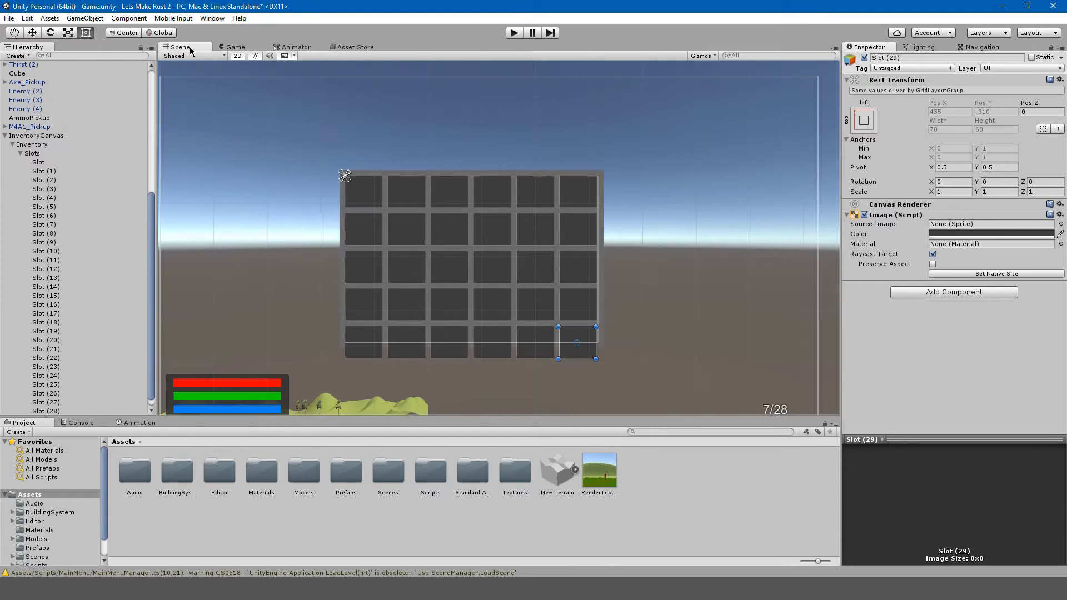
{"action": "middle_click_drag", "start_coordinate": [523, 335], "coordinate": [542, 298]}
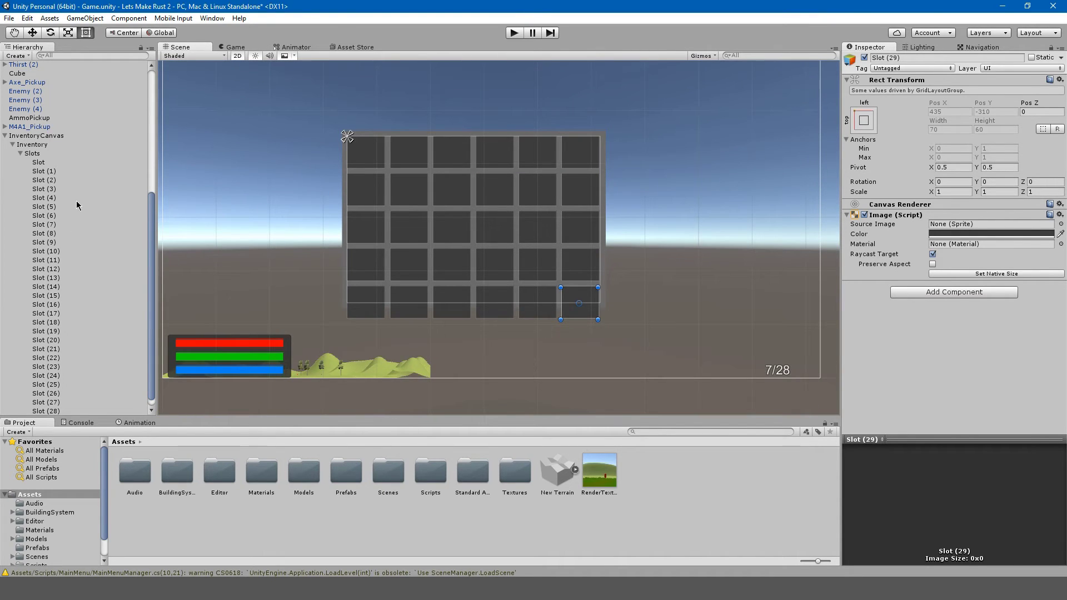
{"action": "left_click", "coordinate": [53, 153]}
{"action": "left_click", "coordinate": [53, 144]}
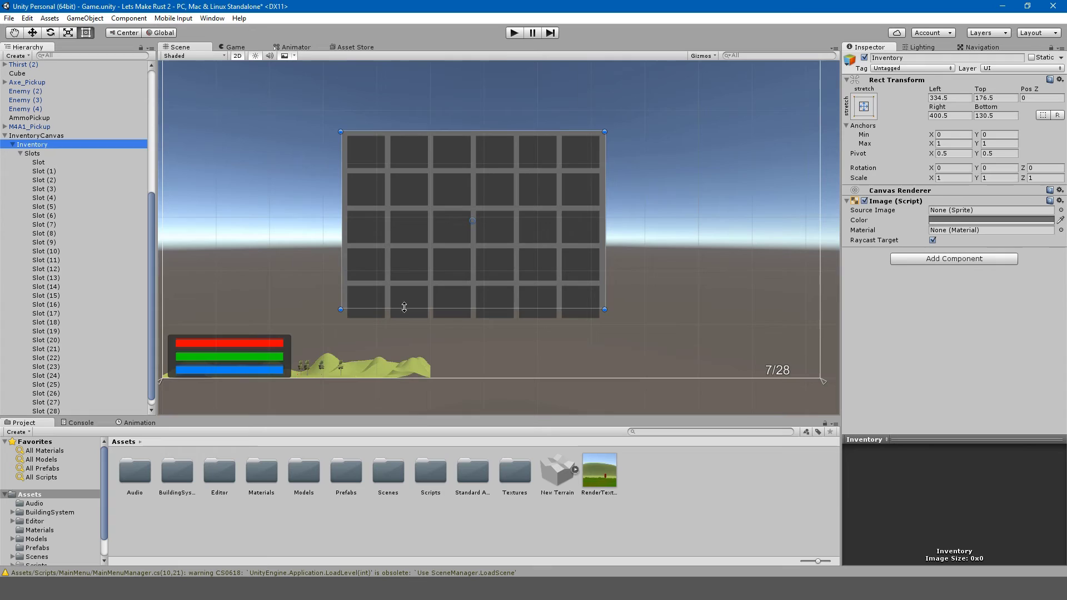
{"action": "left_click_drag", "start_coordinate": [404, 307], "coordinate": [401, 323]}
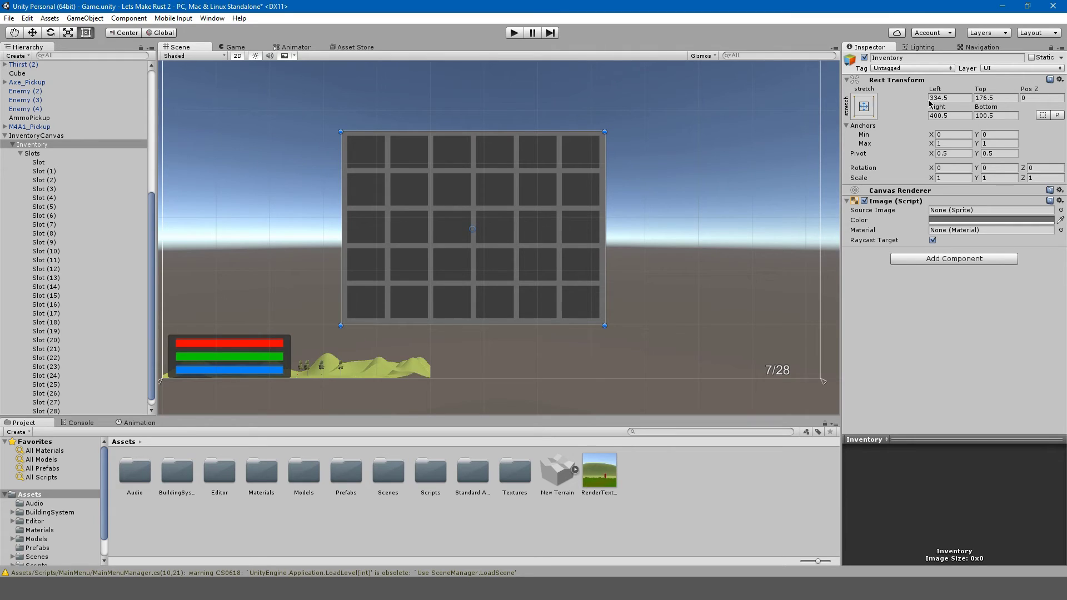
{"action": "left_click", "coordinate": [1006, 115]}
{"action": "type", "text": "100"}
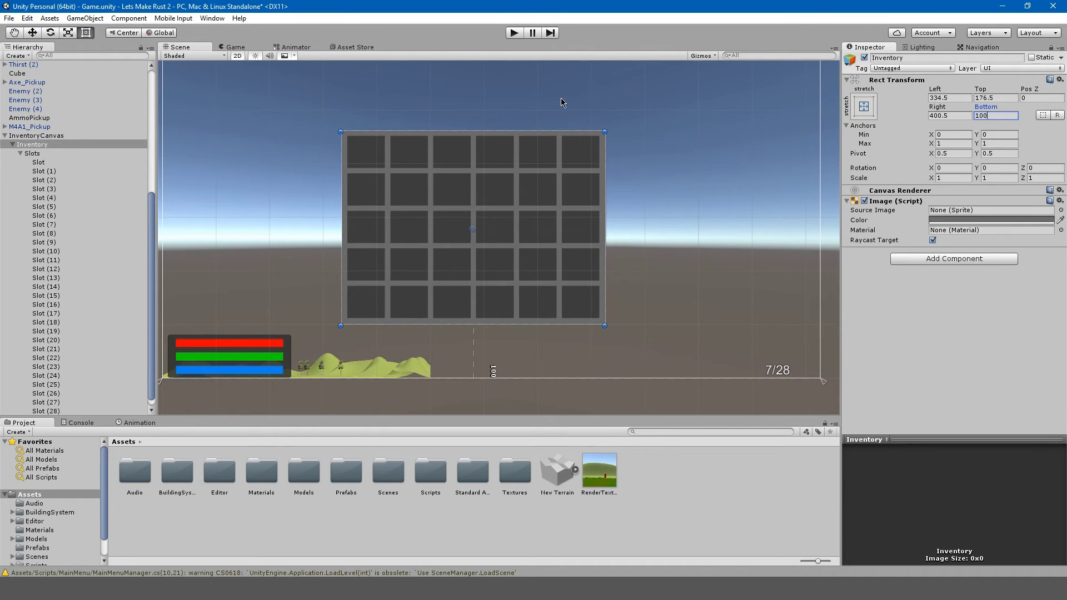
{"action": "key", "text": "ctrl+s"}
{"action": "left_click", "coordinate": [237, 47]}
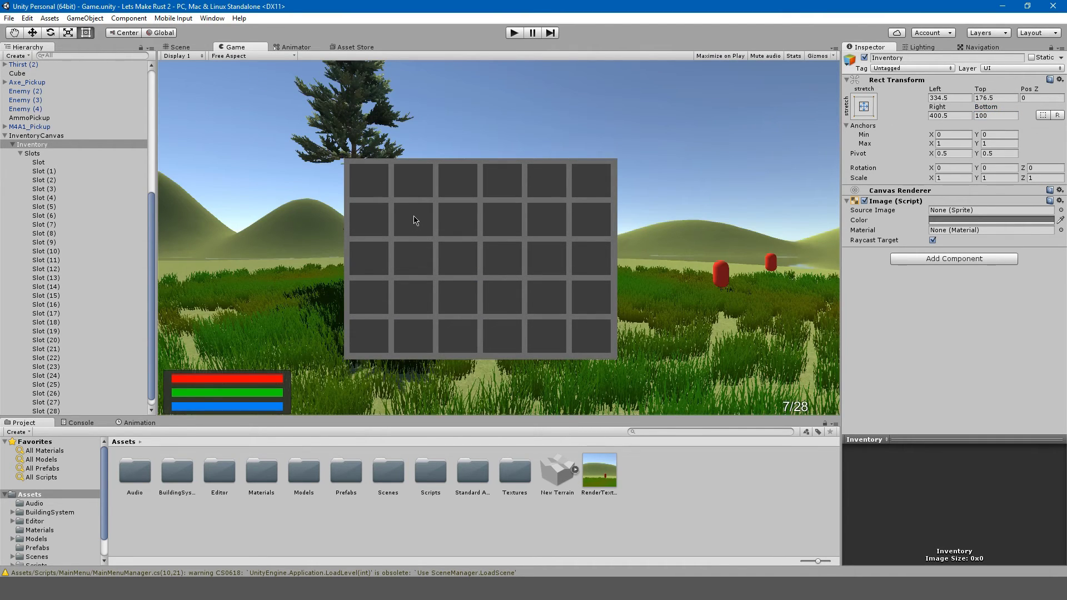
Collapse the slot list and lower the Inventory panel's bottom edge slightly.
{"action": "left_click", "coordinate": [54, 155]}
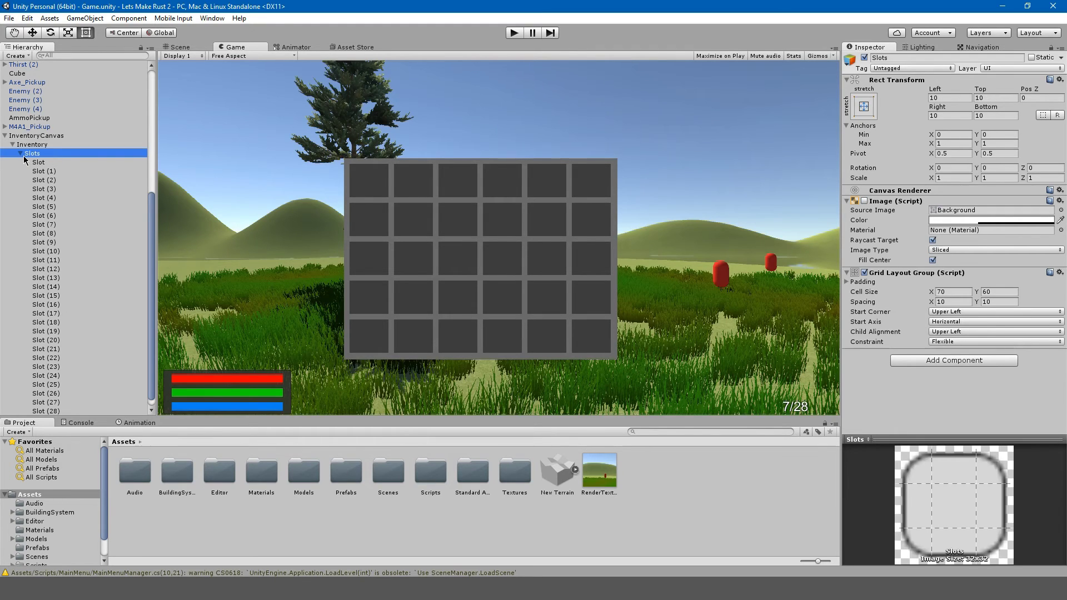
{"action": "left_click", "coordinate": [21, 154]}
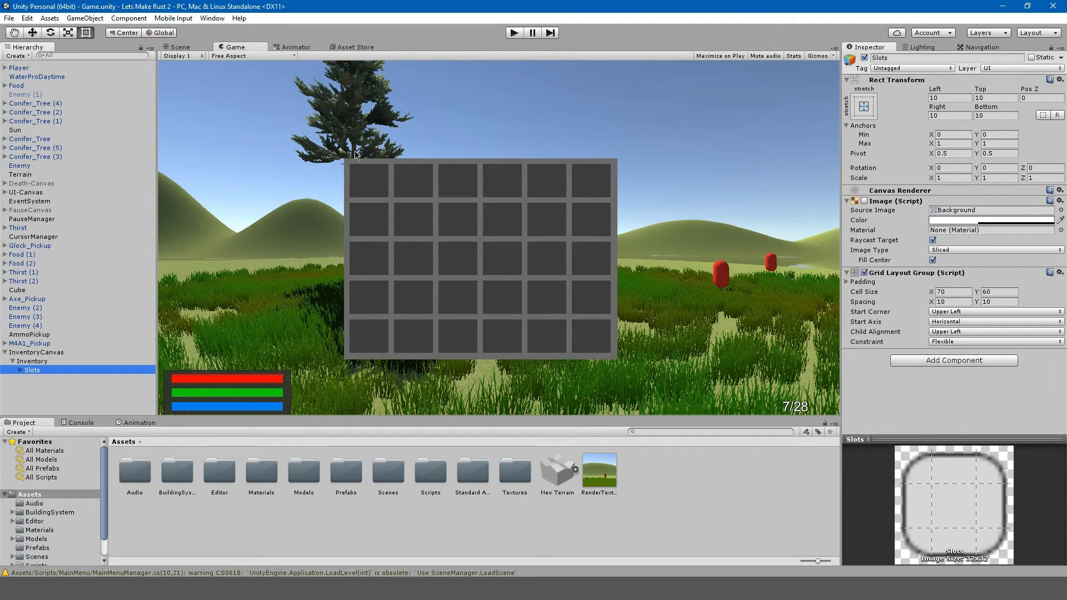
{"action": "left_click", "coordinate": [33, 362]}
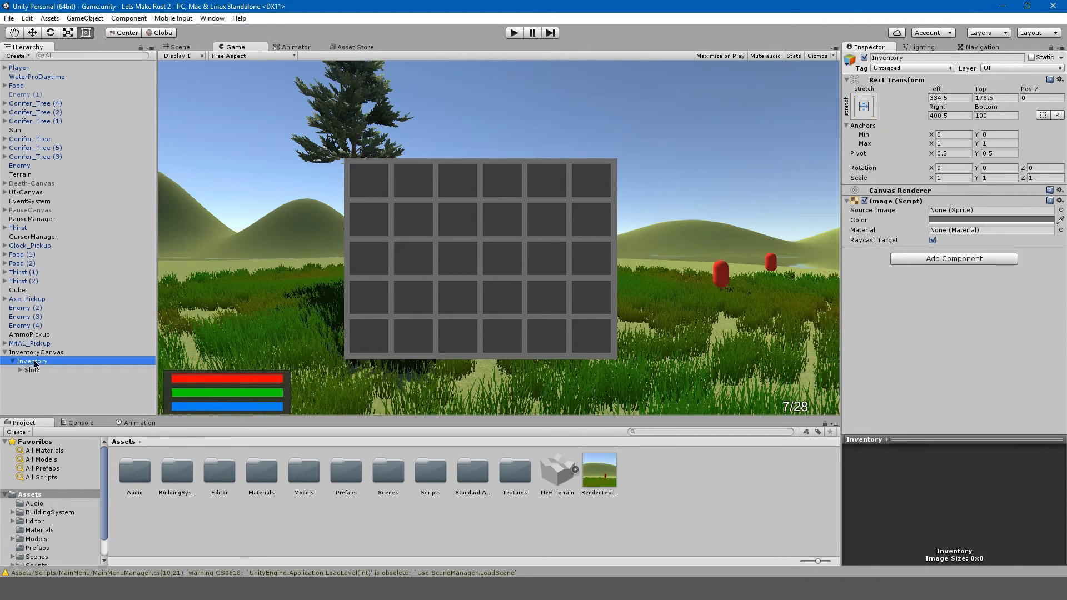
{"action": "key", "text": "ctrl+1"}
{"action": "left_click_drag", "start_coordinate": [416, 327], "coordinate": [417, 334]}
Move the Slots grid down to a Top offset of 27, checking it in the Game view.
{"action": "left_click", "coordinate": [34, 370]}
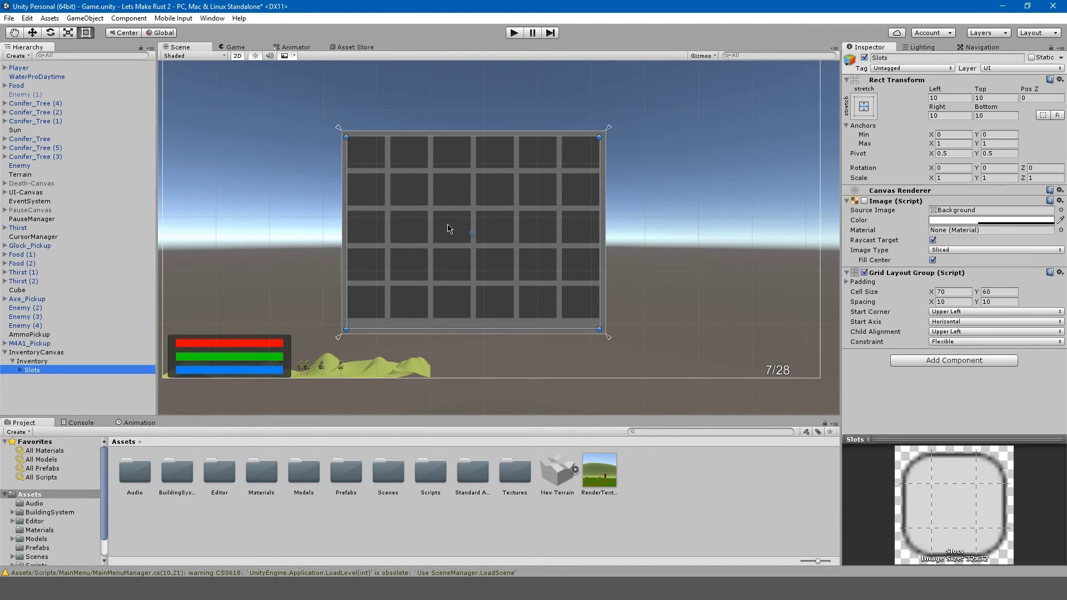
{"action": "left_click", "coordinate": [450, 219]}
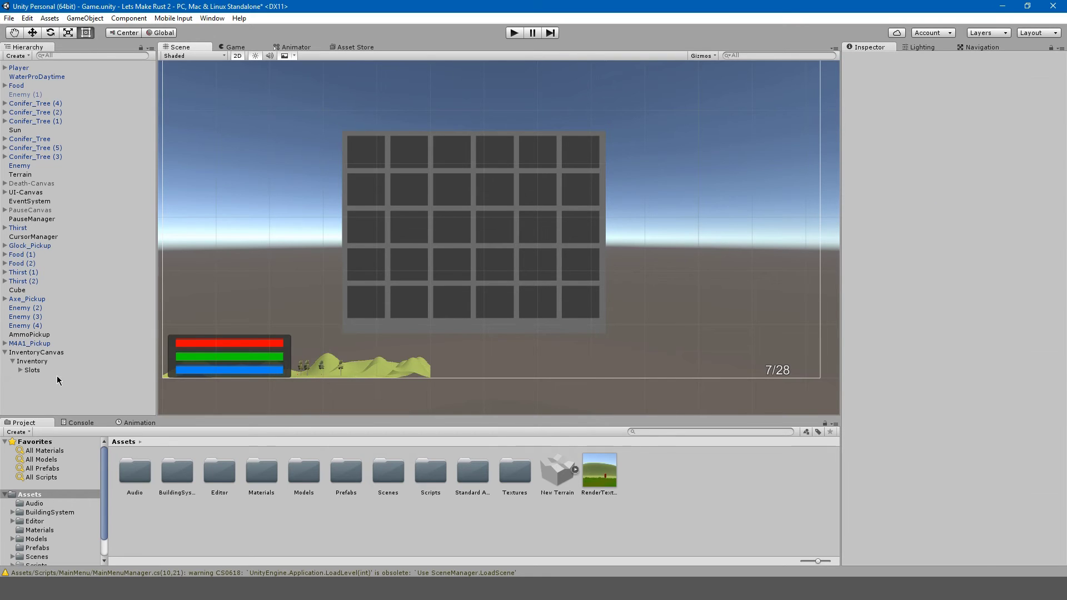
{"action": "left_click", "coordinate": [49, 371]}
{"action": "left_click", "coordinate": [417, 249]}
{"action": "left_click_drag", "start_coordinate": [417, 250], "coordinate": [418, 254]}
{"action": "left_click", "coordinate": [230, 47]}
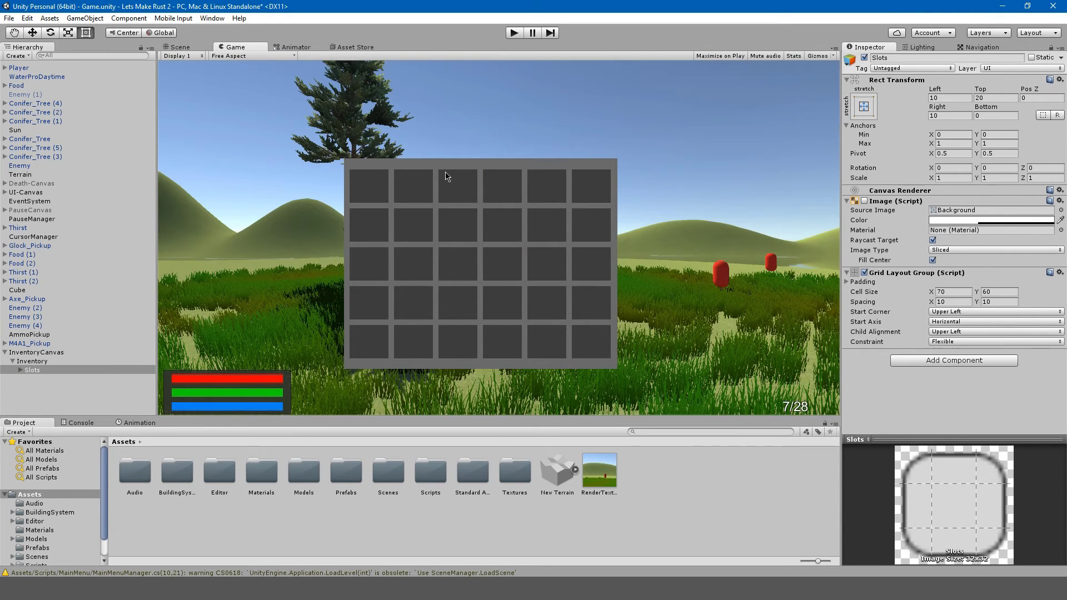
{"action": "left_click", "coordinate": [179, 47]}
{"action": "left_click_drag", "start_coordinate": [427, 229], "coordinate": [427, 233]}
{"action": "left_click", "coordinate": [235, 47]}
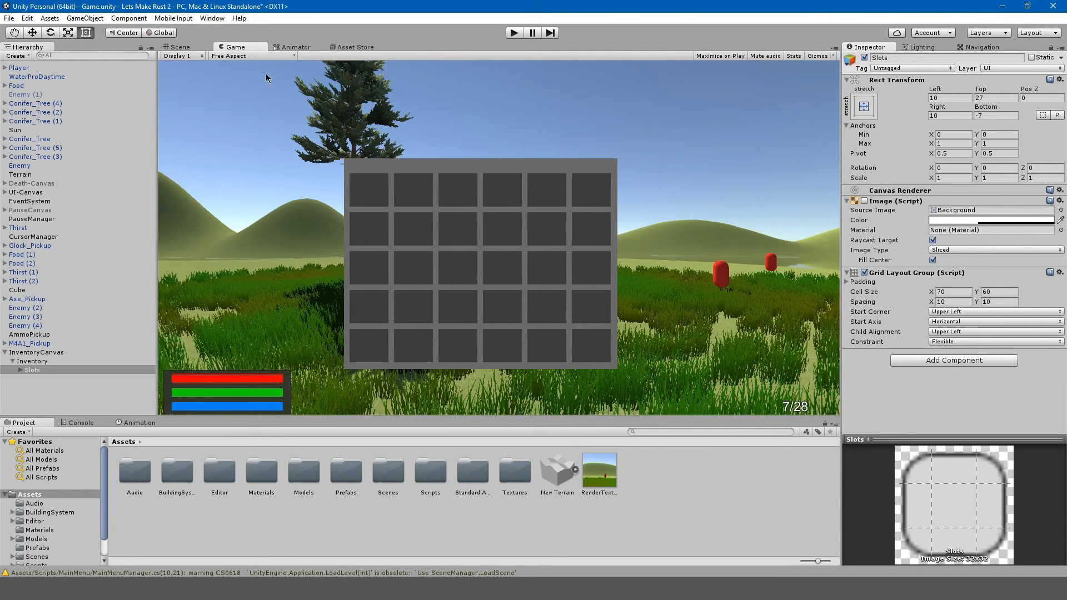
{"action": "left_click", "coordinate": [37, 363]}
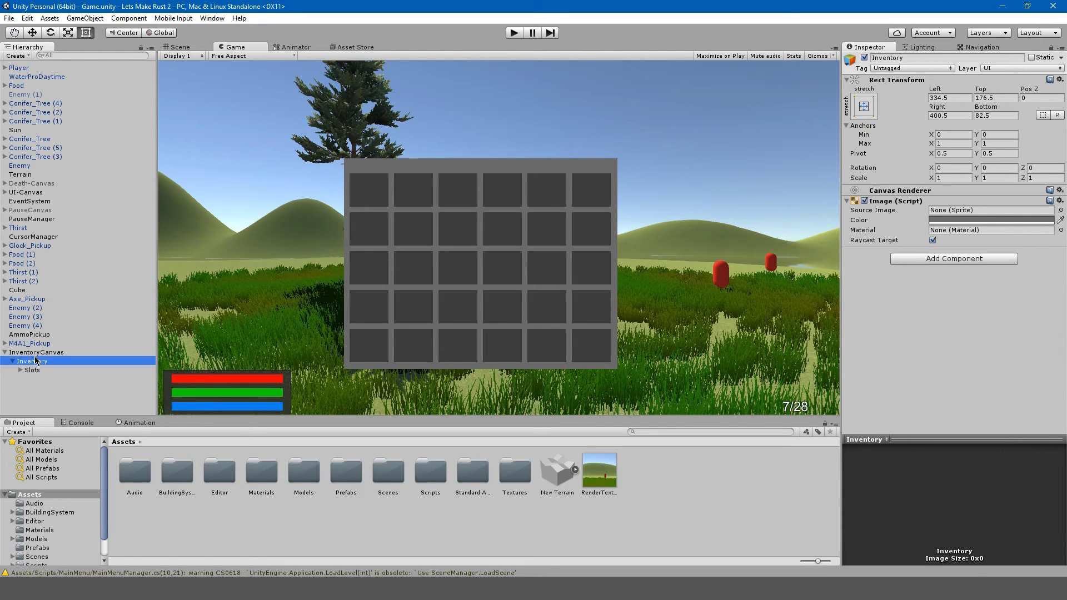
Add a left-aligned Text reading 'Inventory' to the panel, anchored top-left.
{"action": "right_click", "coordinate": [51, 363]}
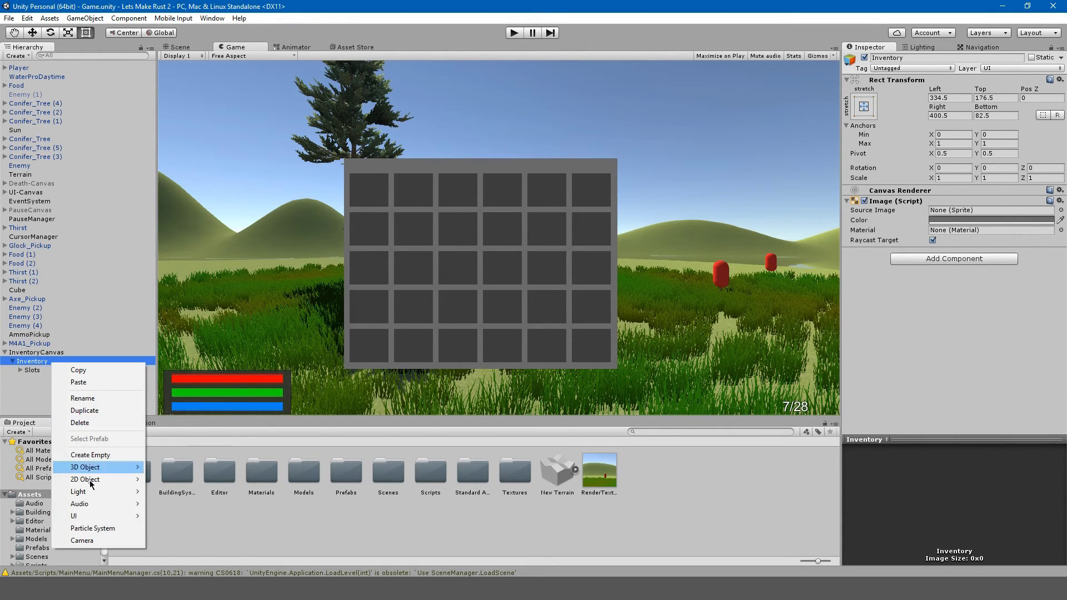
{"action": "mouse_move", "coordinate": [131, 516]}
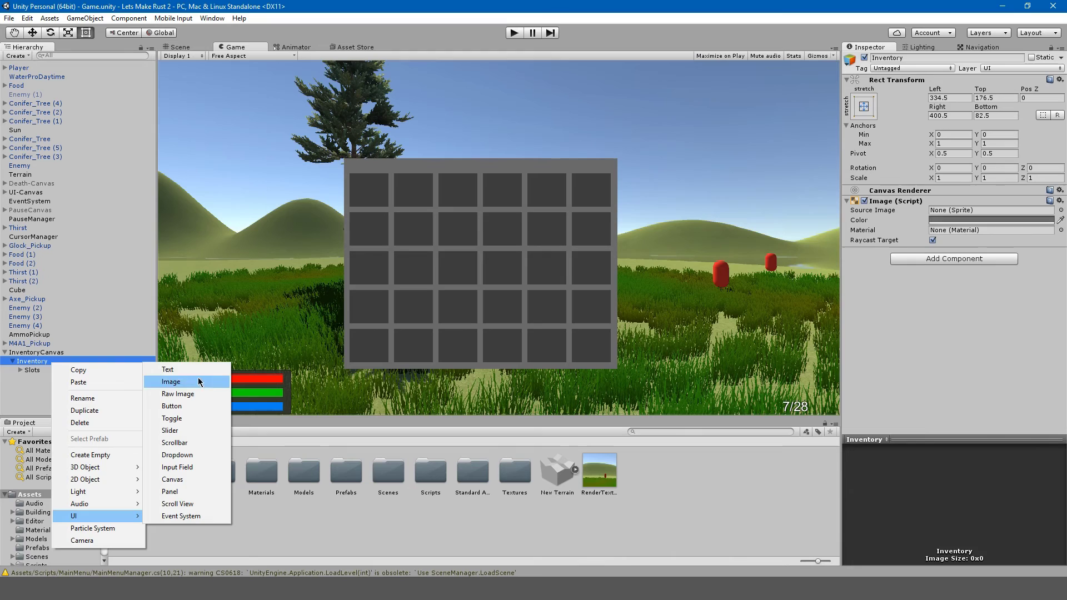
{"action": "left_click", "coordinate": [178, 370]}
{"action": "left_click", "coordinate": [861, 112]}
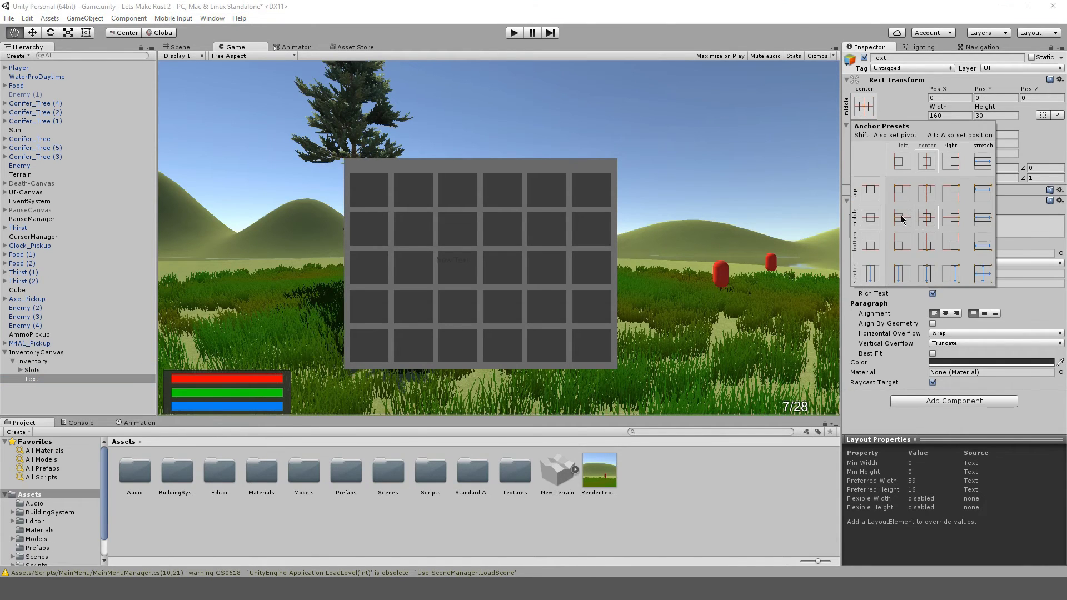
{"action": "left_click", "coordinate": [903, 193], "text": "alt"}
{"action": "left_click", "coordinate": [946, 313]}
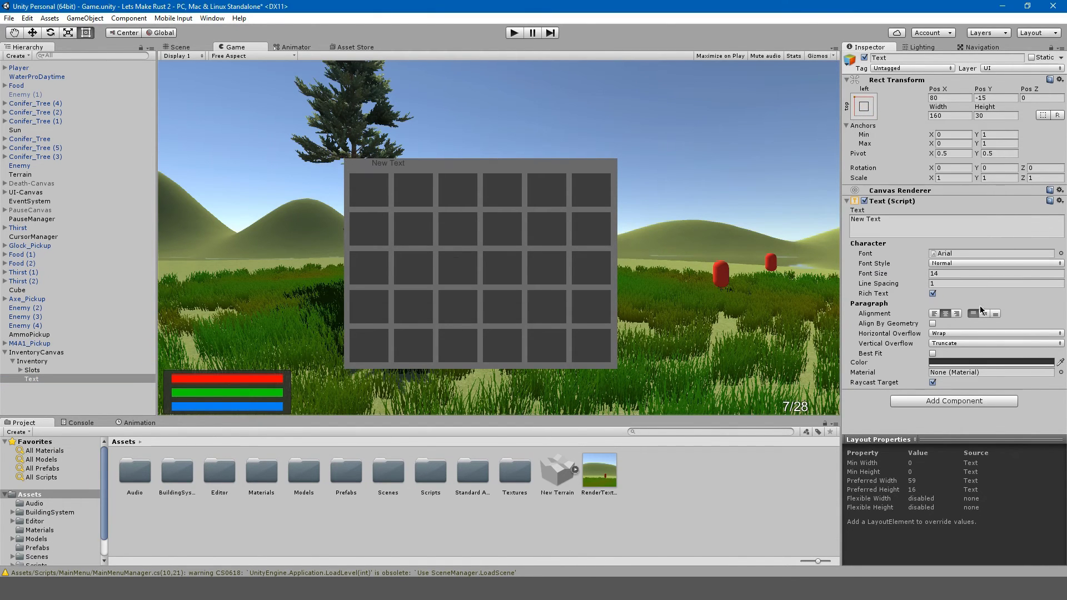
{"action": "left_click", "coordinate": [984, 313]}
{"action": "left_click", "coordinate": [943, 221]}
{"action": "type", "text": "Inventory"}
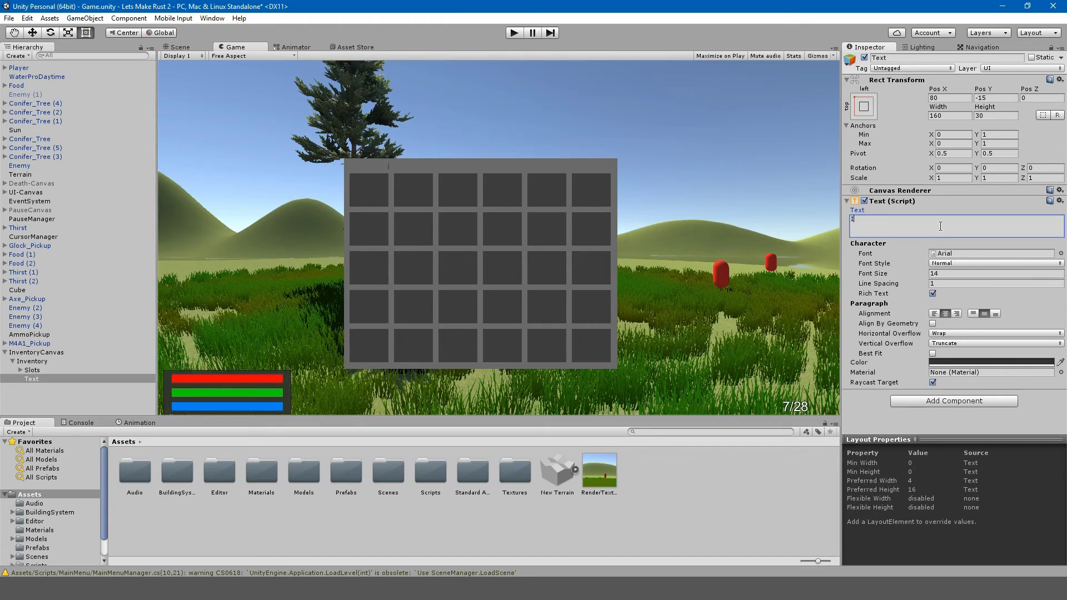
{"action": "left_click", "coordinate": [934, 313]}
Nudge the label right to Pos X 90 and preview it in the Game view.
{"action": "left_click", "coordinate": [176, 48]}
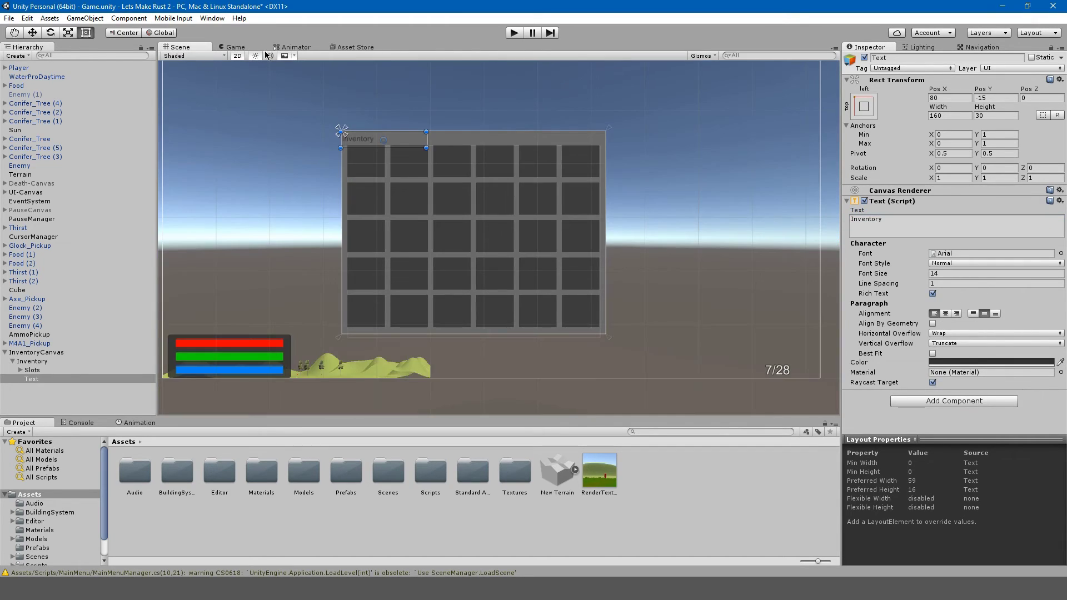
{"action": "left_click_drag", "start_coordinate": [396, 141], "coordinate": [407, 144]}
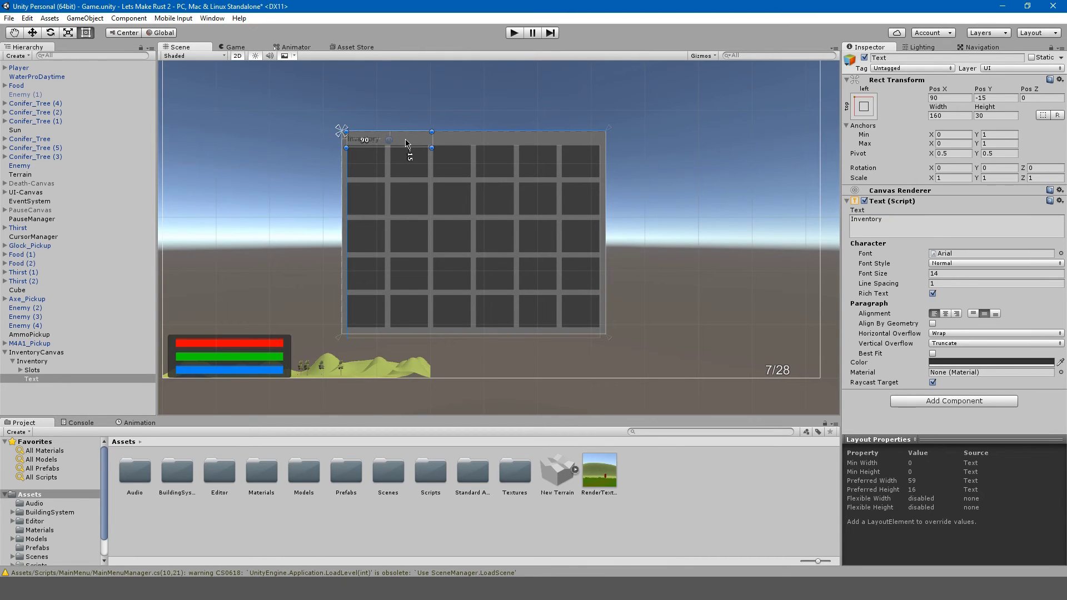
{"action": "left_click", "coordinate": [232, 48]}
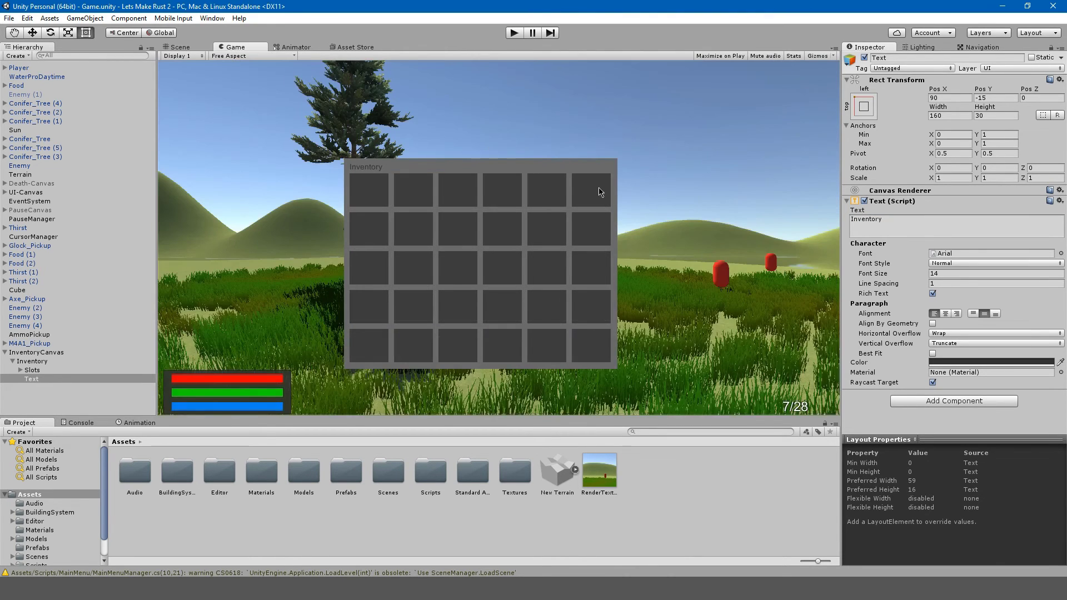
{"action": "left_click", "coordinate": [933, 354]}
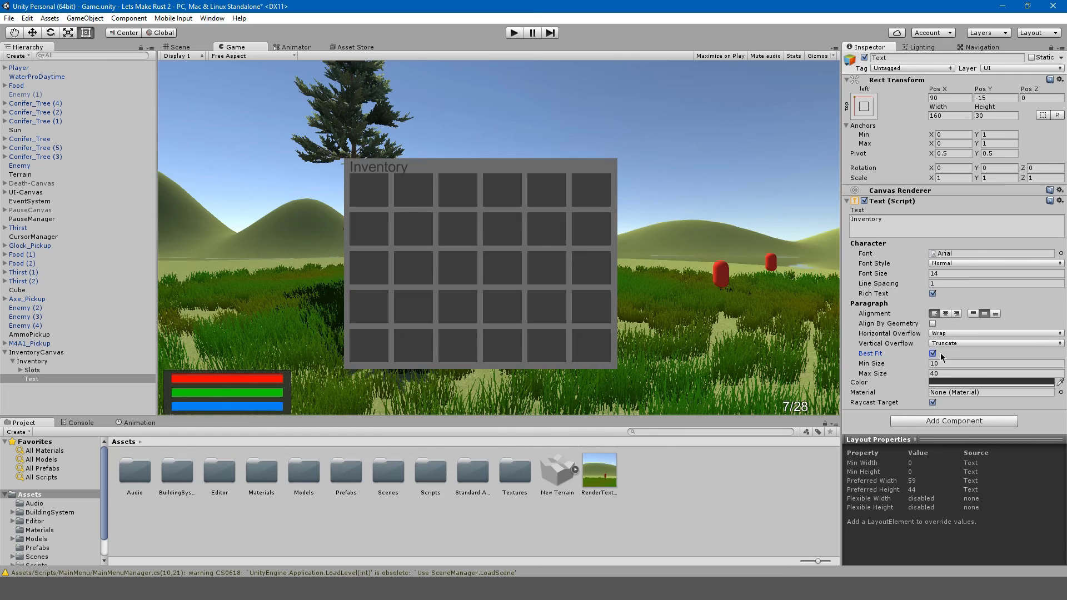
{"action": "left_click", "coordinate": [933, 354]}
Make the label white, change its text to uppercase INVENTORY, and save the scene.
{"action": "left_click", "coordinate": [989, 363]}
{"action": "left_click_drag", "start_coordinate": [803, 132], "coordinate": [686, 20]}
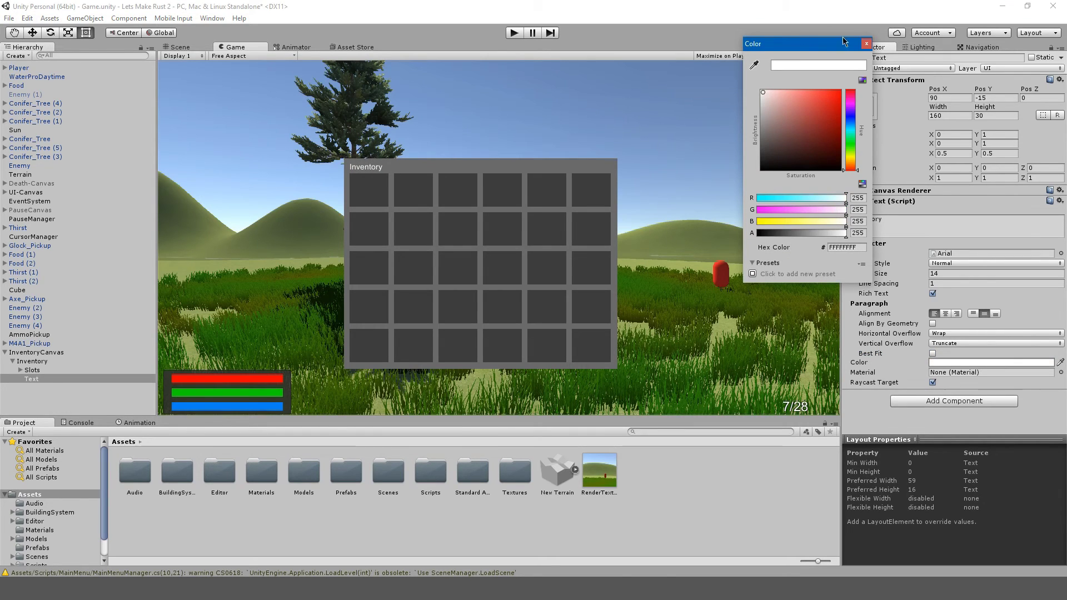
{"action": "left_click", "coordinate": [867, 44]}
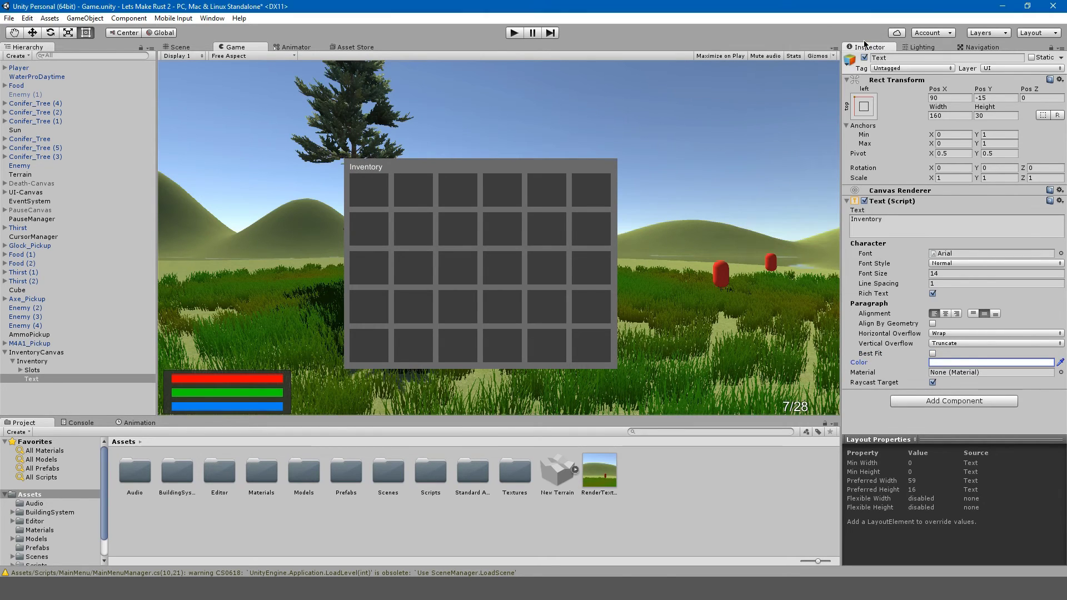
{"action": "left_click", "coordinate": [913, 223]}
{"action": "type", "text": "INVENTORY"}
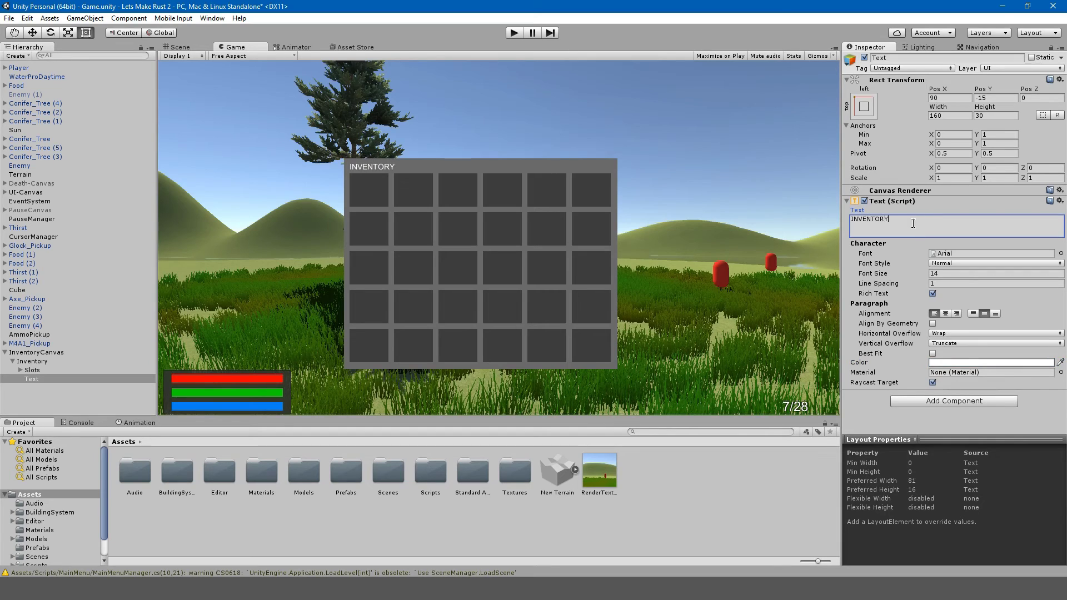
{"action": "key", "text": "ctrl+s"}
{"action": "left_click", "coordinate": [360, 196]}
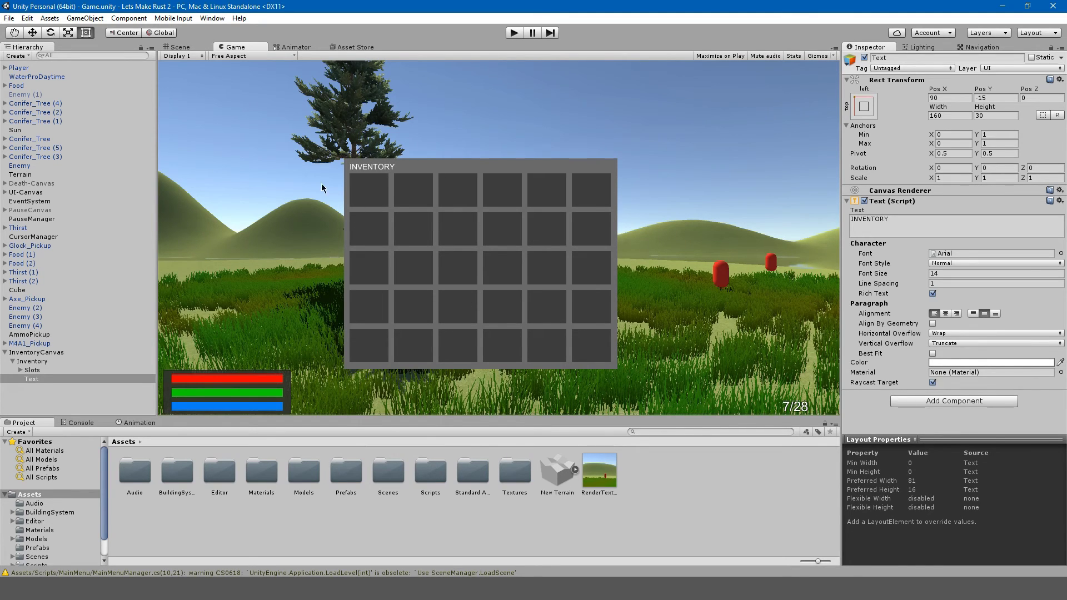
Rename the Text object to InventoryText.
{"action": "left_click", "coordinate": [68, 371]}
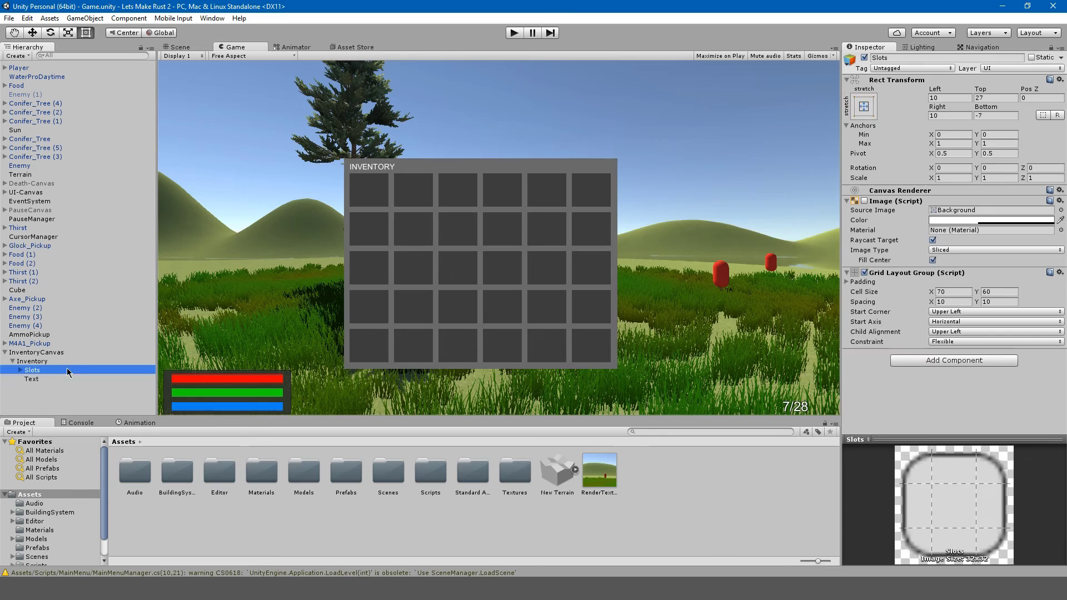
{"action": "left_click", "coordinate": [68, 379]}
{"action": "left_click", "coordinate": [68, 379]}
{"action": "type", "text": "Inven"}
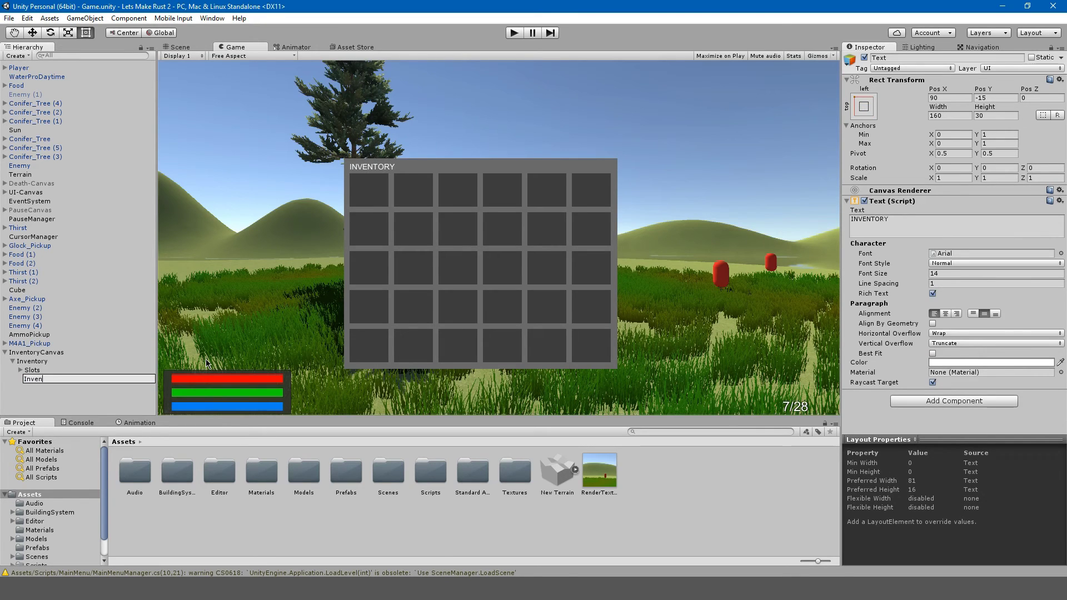
{"action": "type", "text": "toryText"}
{"action": "key", "text": "Return"}
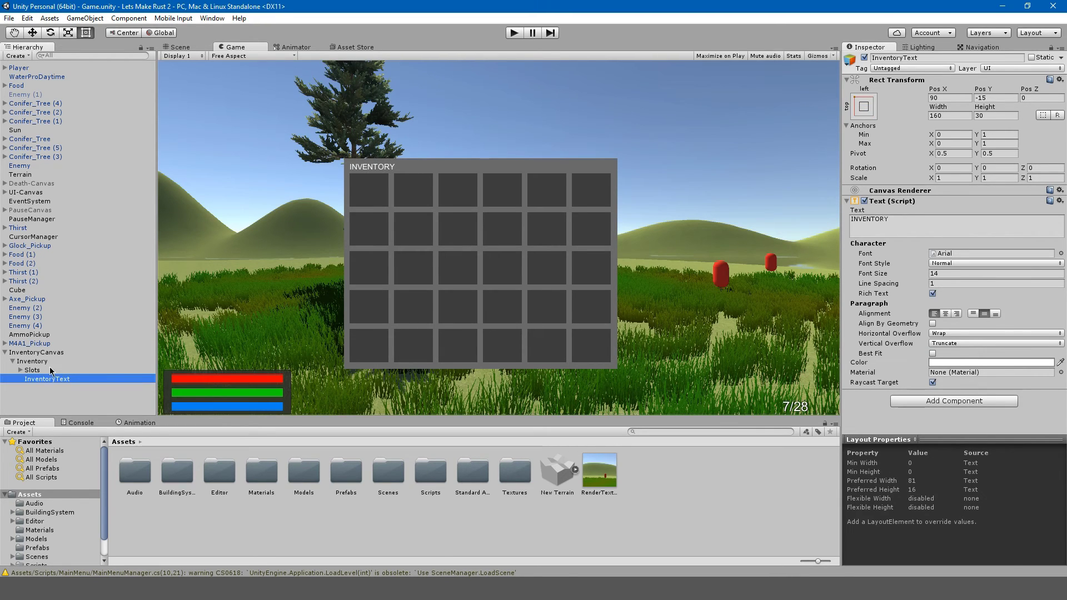
Expand Slots and select Slot (1) through Slot (29).
{"action": "left_click", "coordinate": [52, 370]}
{"action": "key", "text": "Right"}
{"action": "scroll", "coordinate": [55, 361], "scroll_direction": "down", "scroll_amount": 3}
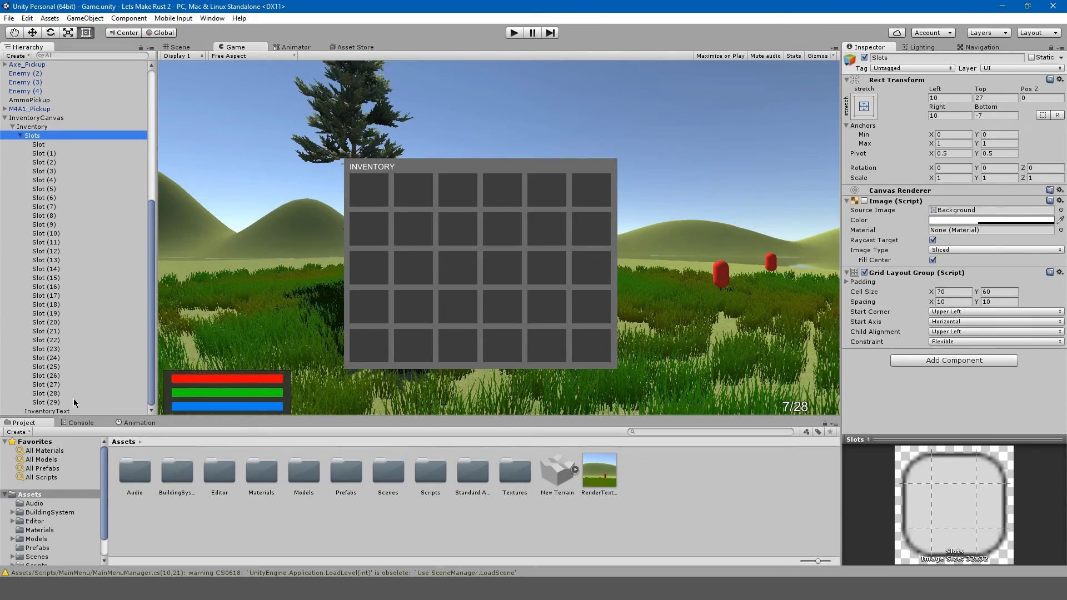
{"action": "left_click", "coordinate": [46, 146]}
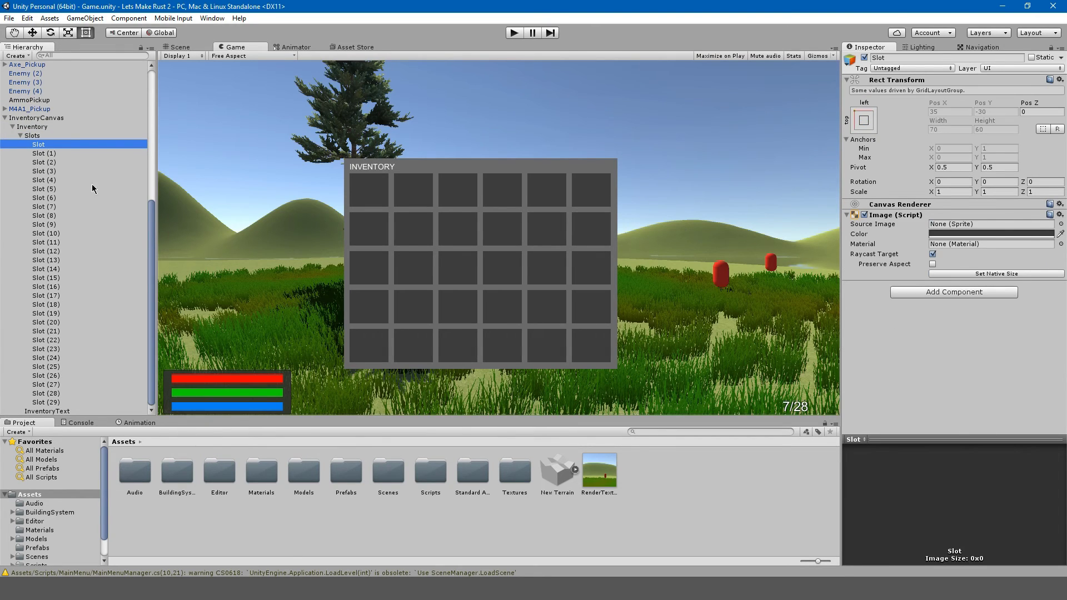
{"action": "left_click", "coordinate": [50, 154]}
{"action": "left_click", "coordinate": [40, 402], "text": "shift"}
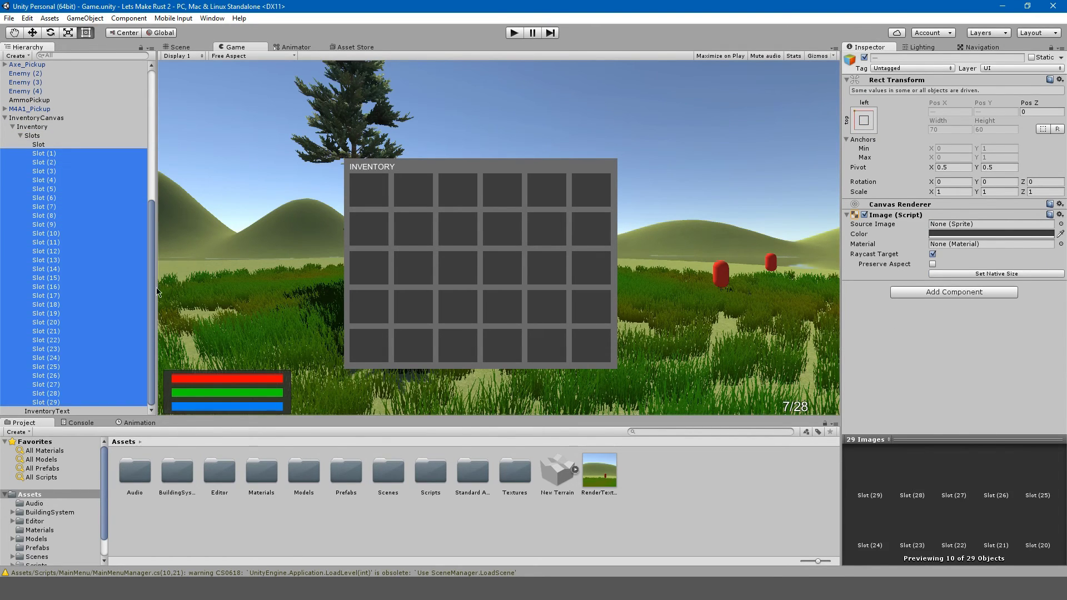
Delete Slot (1)–(29) and create an Inventory folder inside Prefabs.
{"action": "key", "text": "Delete"}
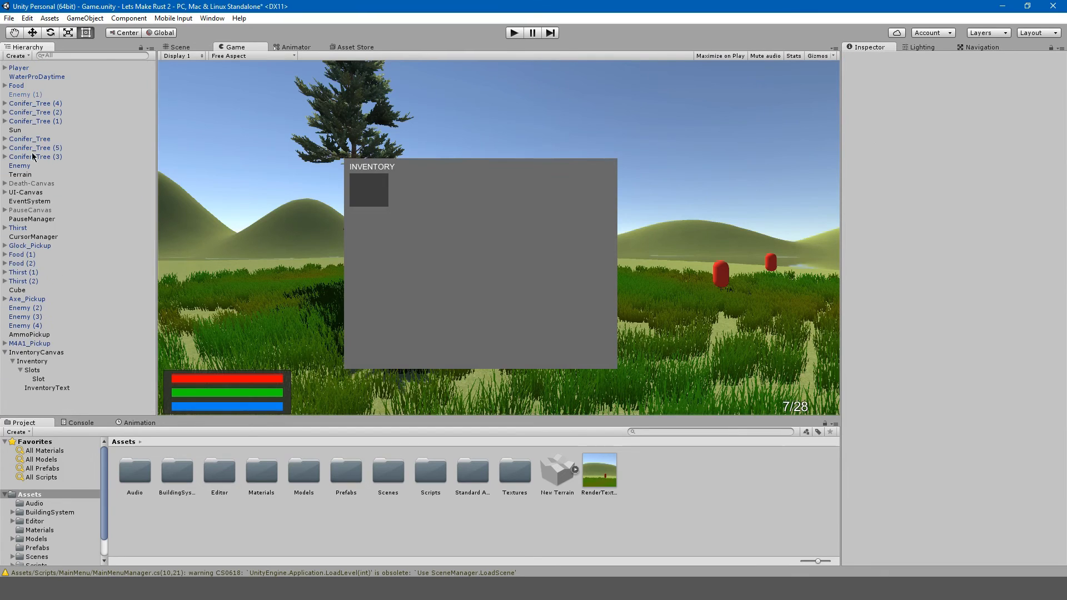
{"action": "left_click", "coordinate": [39, 379]}
{"action": "double_click", "coordinate": [352, 484]}
{"action": "right_click", "coordinate": [280, 533]}
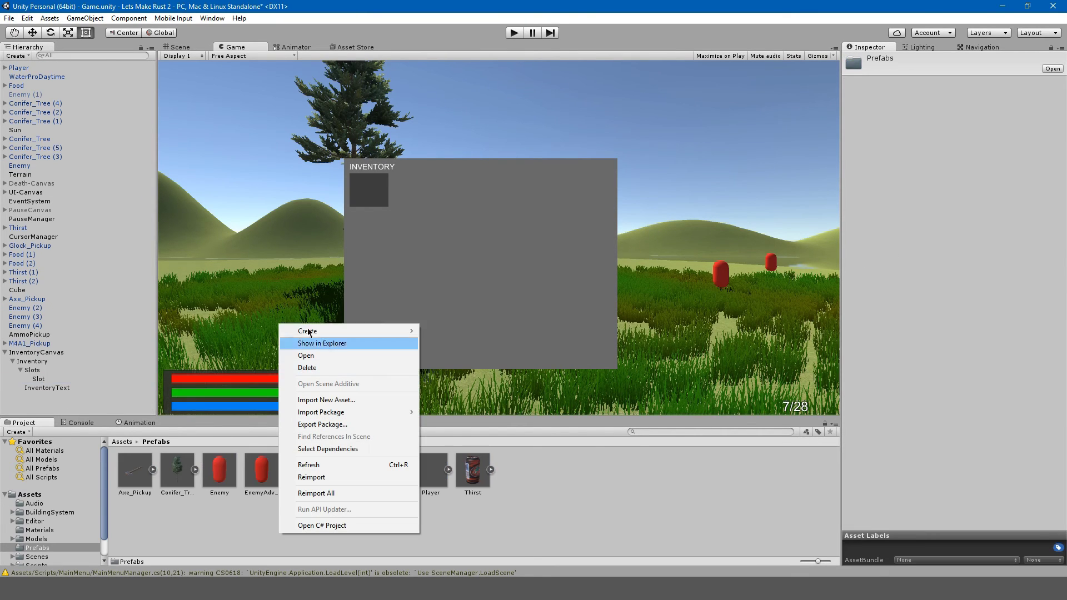
{"action": "mouse_move", "coordinate": [334, 330]}
{"action": "left_click", "coordinate": [479, 23]}
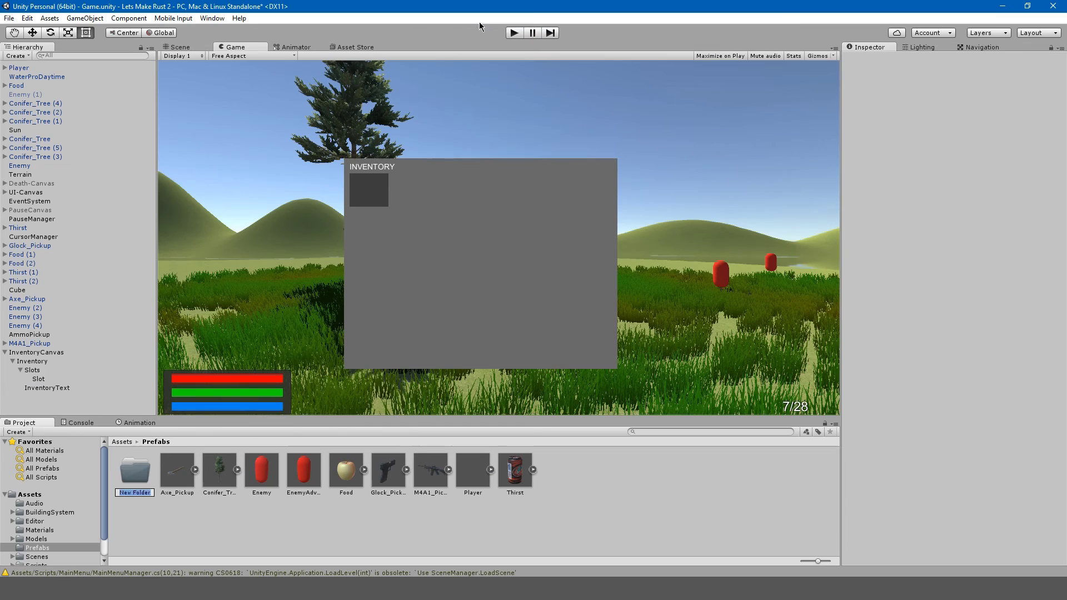
{"action": "type", "text": "Inventory"}
{"action": "key", "text": "Return"}
{"action": "key", "text": "Return"}
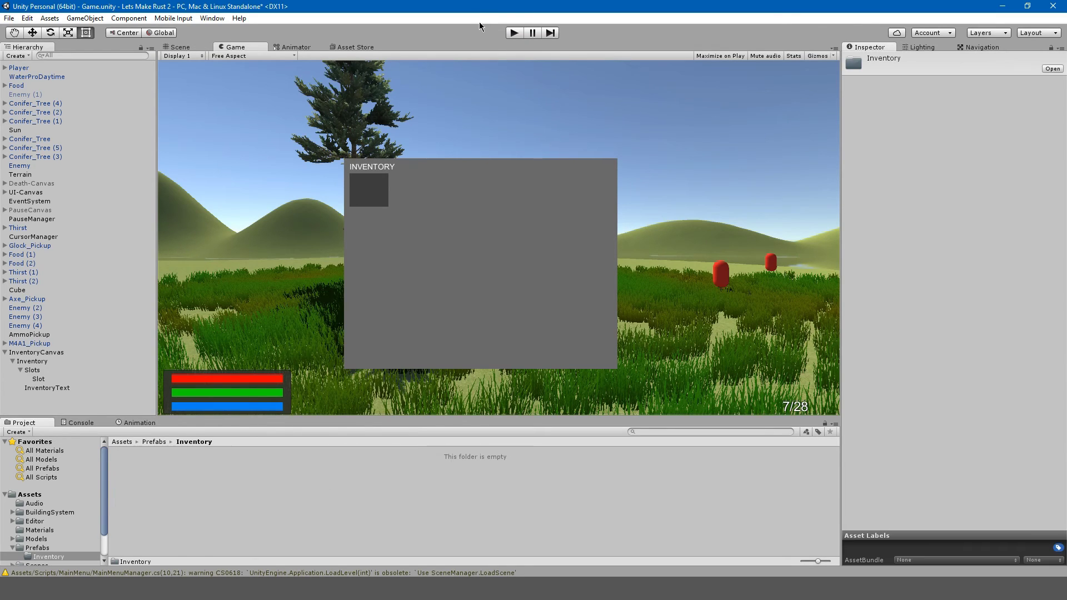
Drag the remaining Slot into Prefabs/Inventory to make it a prefab.
{"action": "left_click_drag", "start_coordinate": [44, 379], "coordinate": [191, 524]}
{"action": "left_click", "coordinate": [127, 482]}
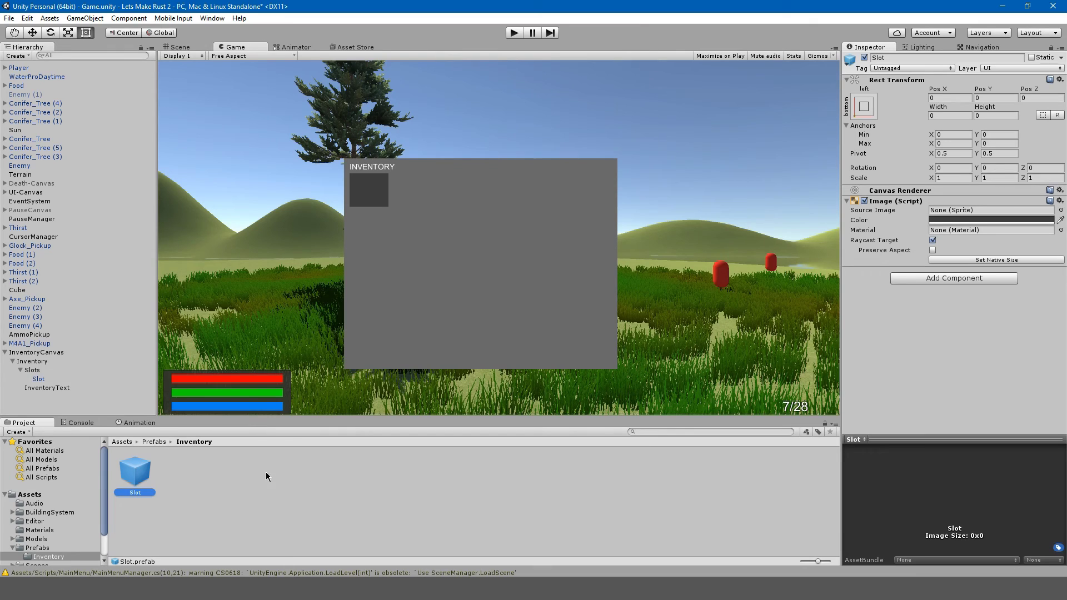
{"action": "left_click", "coordinate": [74, 372]}
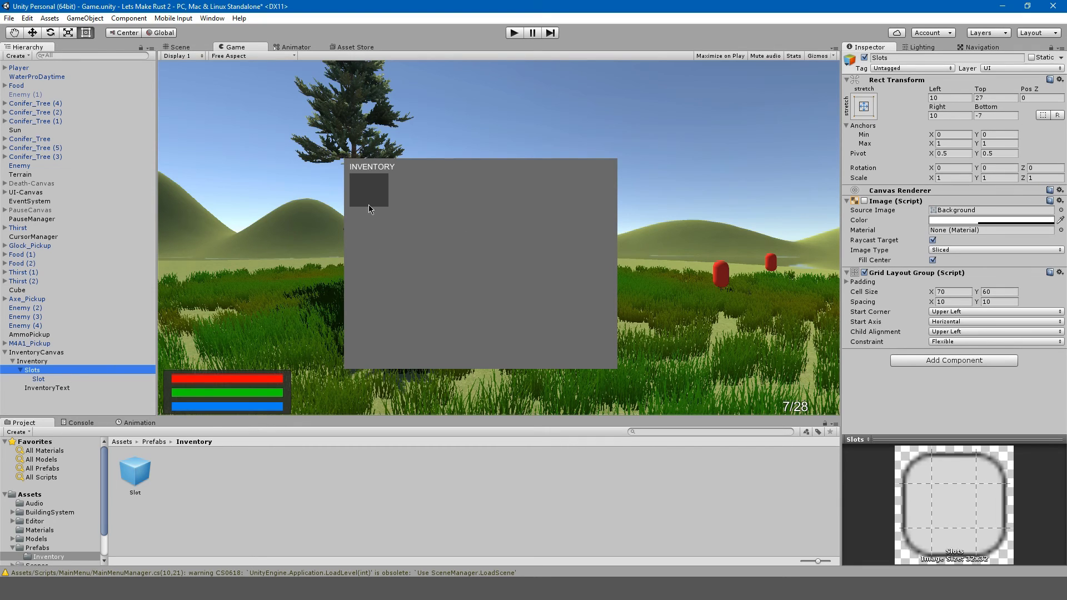
Undo test copies of the Slot and select Slots to show its 70×60 grid with 10 spacing.
{"action": "left_click", "coordinate": [39, 379]}
{"action": "key", "text": "ctrl+d"}
{"action": "key", "text": "ctrl+d"}
{"action": "key", "text": "ctrl+d"}
{"action": "key", "text": "ctrl+d"}
{"action": "key", "text": "ctrl+d"}
{"action": "key", "text": "ctrl+d"}
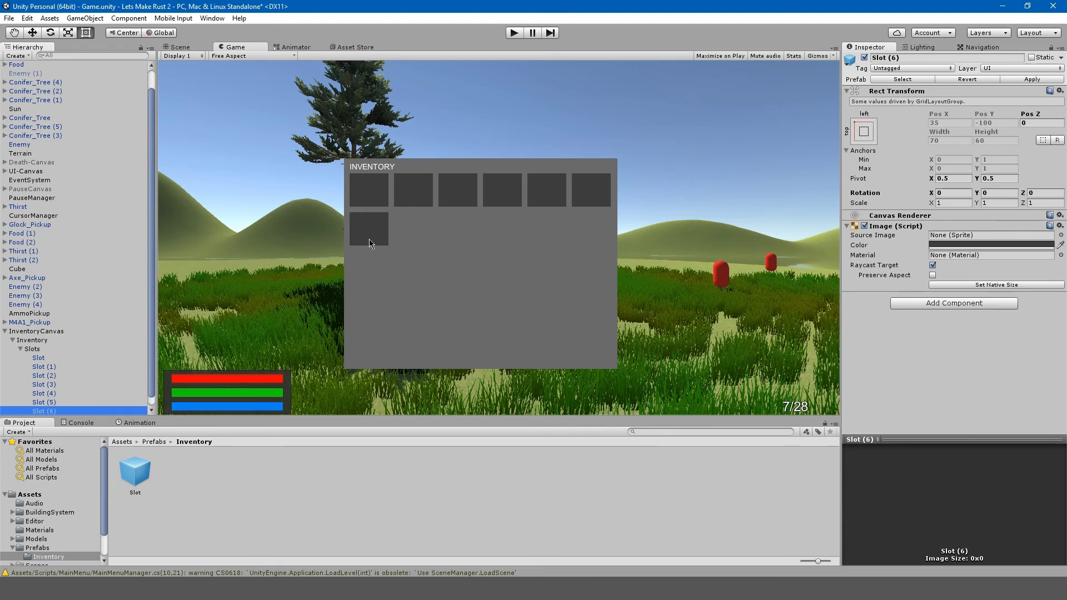
{"action": "key", "text": "ctrl+z"}
{"action": "key", "text": "ctrl+z"}
{"action": "key", "text": "ctrl+z"}
{"action": "key", "text": "ctrl+z"}
{"action": "key", "text": "ctrl+z"}
{"action": "key", "text": "ctrl+z"}
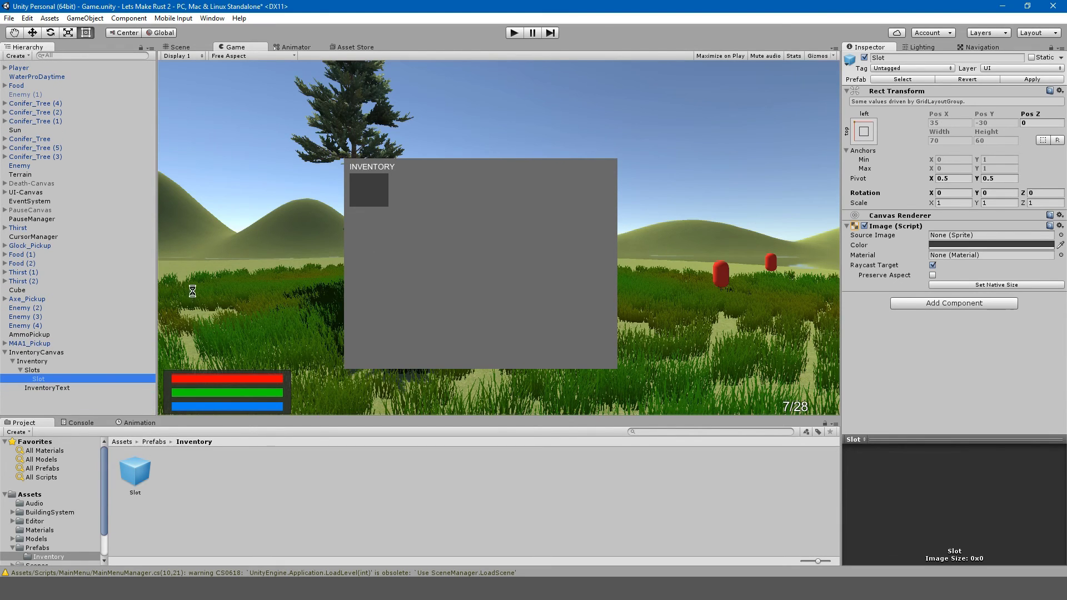
{"action": "left_click", "coordinate": [67, 371]}
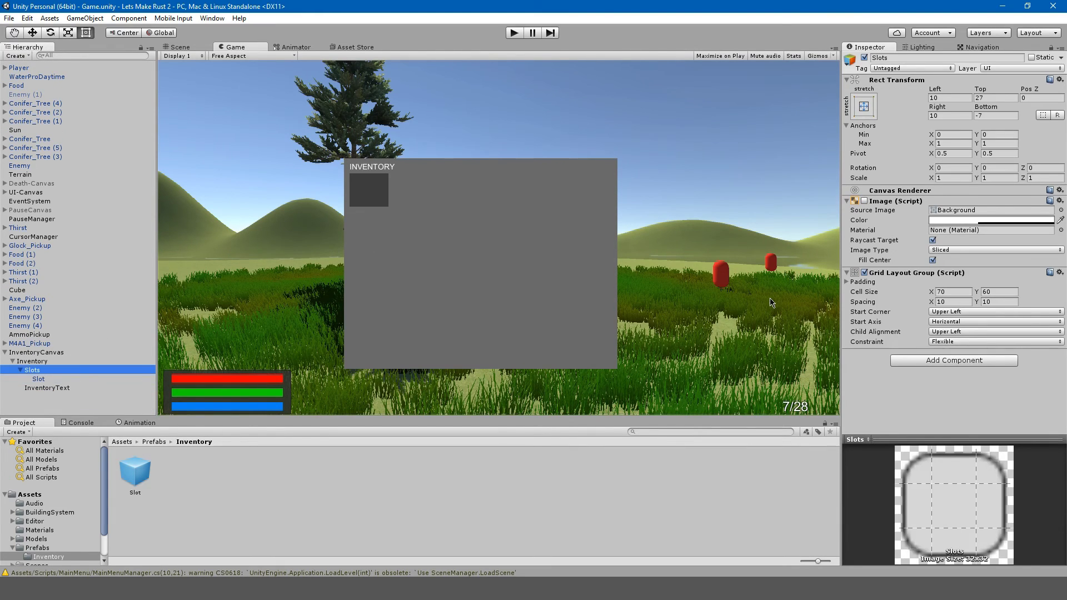
{"action": "left_click", "coordinate": [334, 369]}
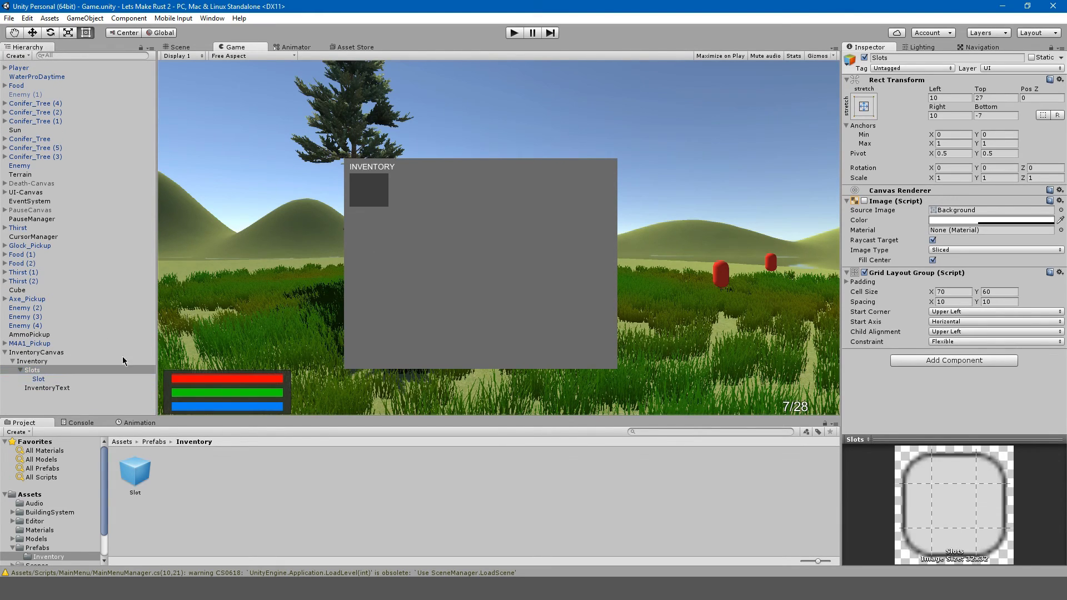
Add a UI Image child to the Slot and size it 40 by 40.
{"action": "left_click", "coordinate": [38, 380]}
{"action": "right_click", "coordinate": [38, 380]}
{"action": "mouse_move", "coordinate": [71, 534]}
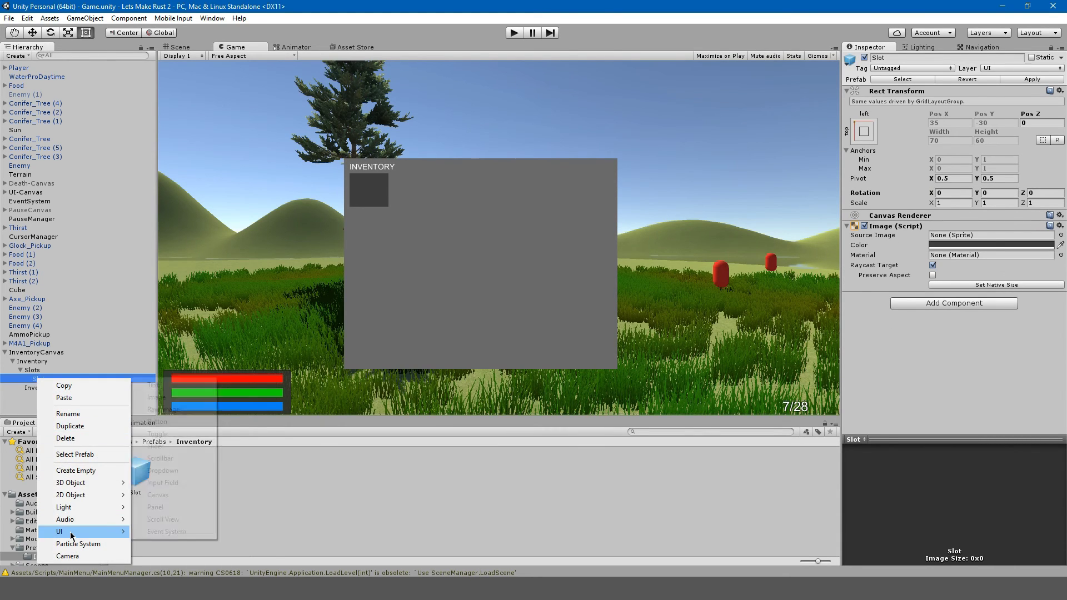
{"action": "left_click", "coordinate": [200, 397]}
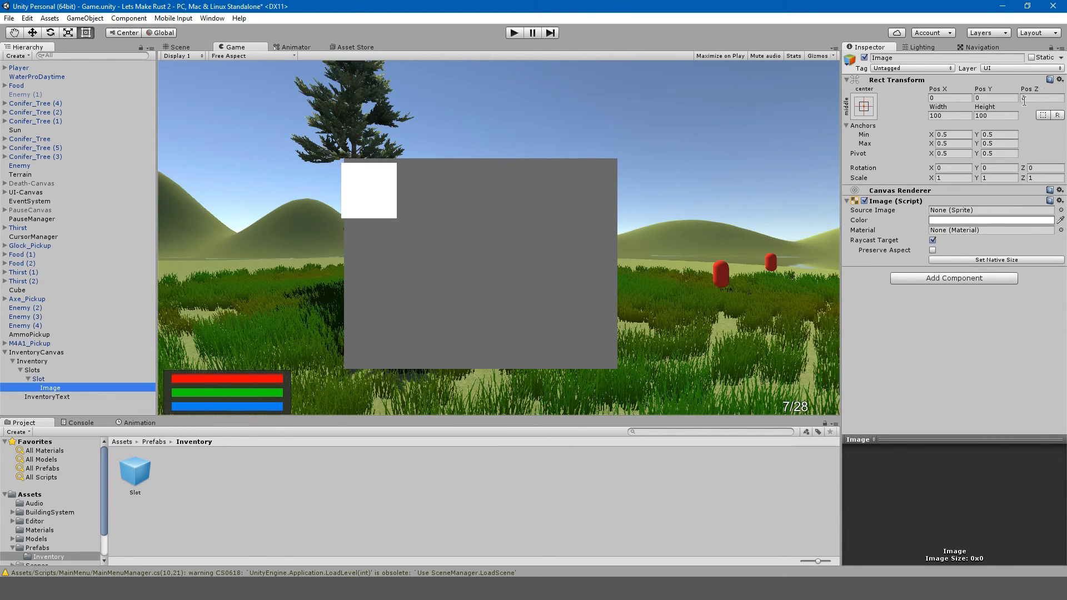
{"action": "left_click", "coordinate": [951, 115]}
{"action": "type", "text": "50"}
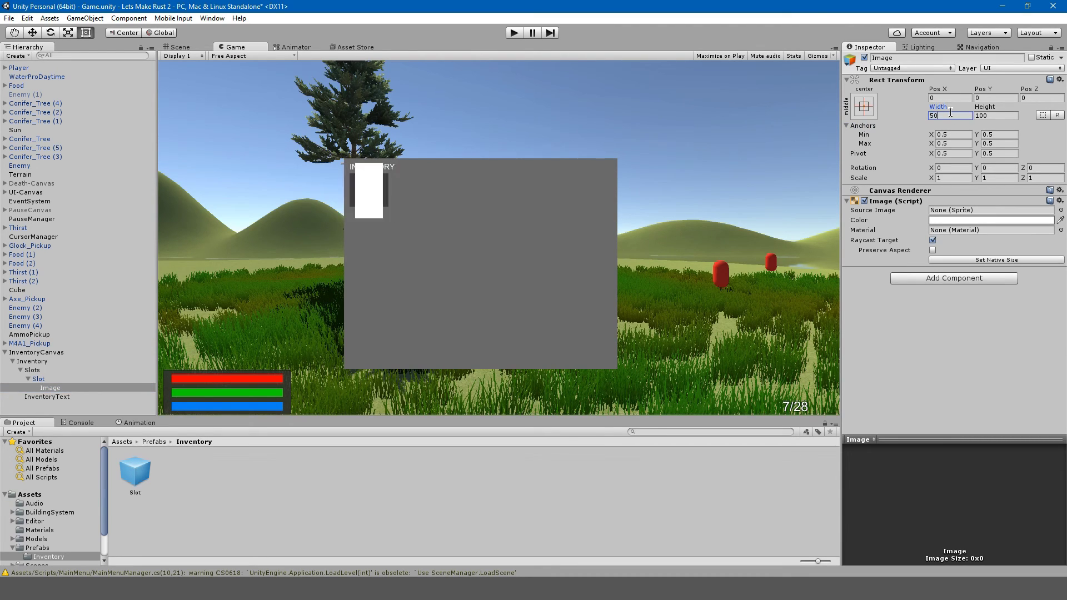
{"action": "key", "text": "Tab"}
{"action": "type", "text": "50"}
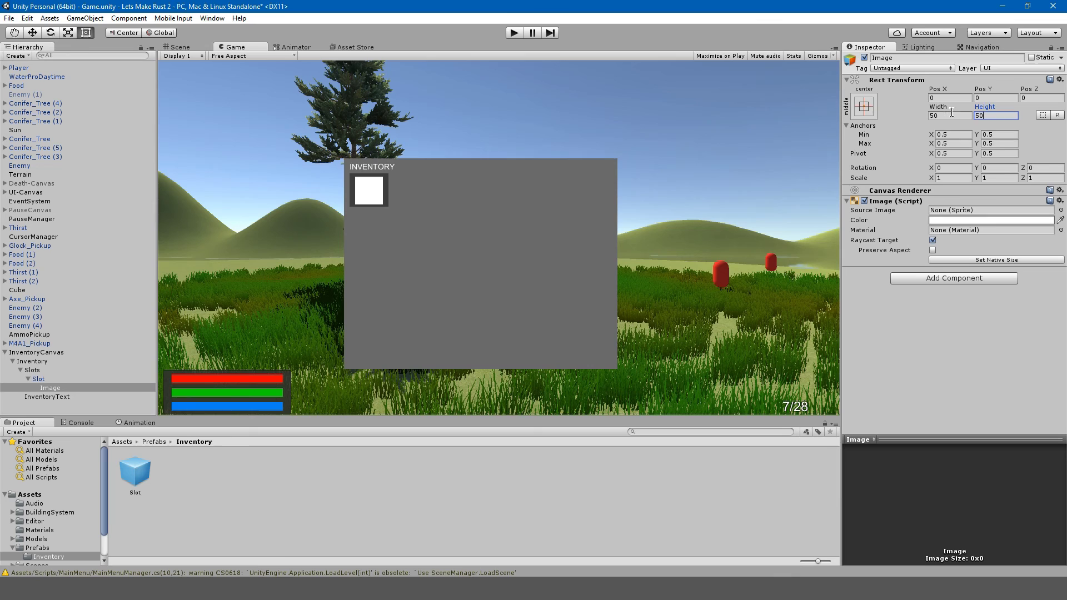
{"action": "left_click", "coordinate": [952, 116]}
{"action": "type", "text": "40"}
{"action": "key", "text": "Tab"}
{"action": "type", "text": "40"}
Browse the sprite picker and assign ButtonTimescaleSlowUpSprite as the slot image's Source Image.
{"action": "left_click", "coordinate": [1060, 210]}
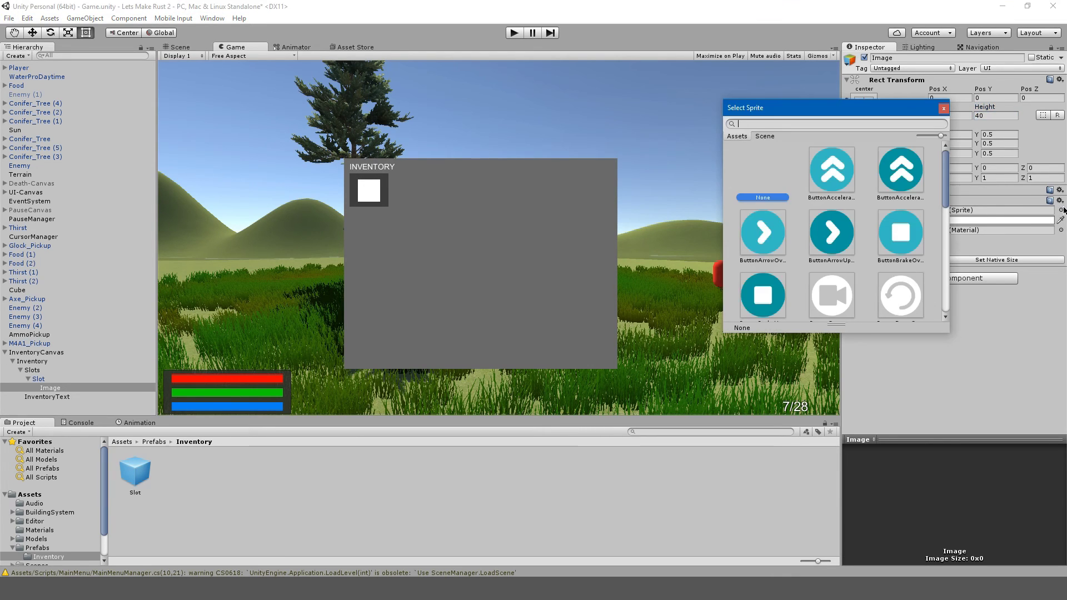
{"action": "left_click", "coordinate": [766, 248]}
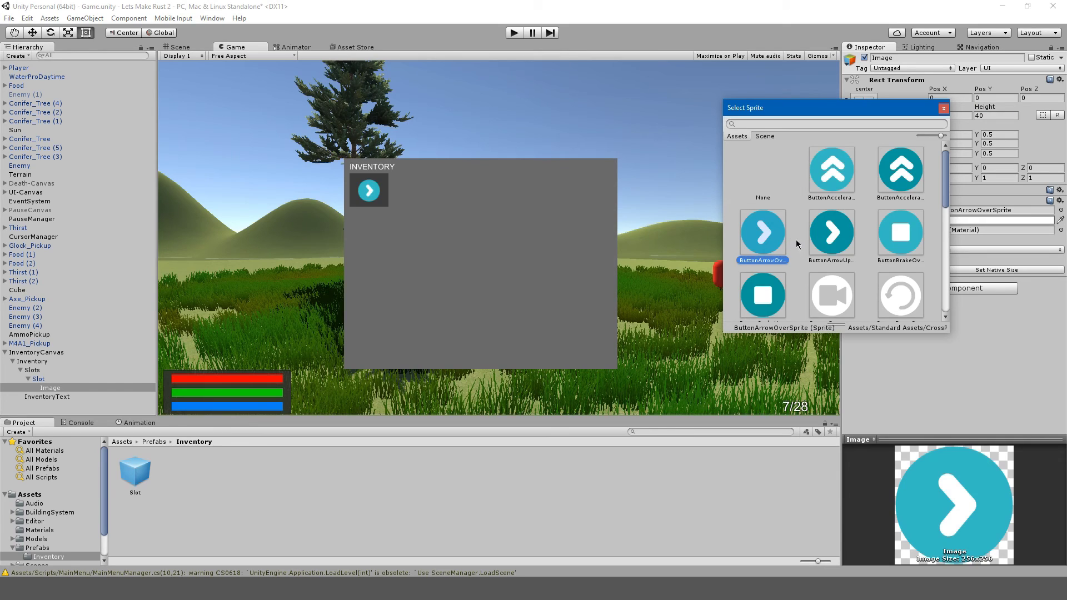
{"action": "scroll", "coordinate": [797, 245], "scroll_direction": "down", "scroll_amount": 5}
{"action": "left_click", "coordinate": [896, 239]}
{"action": "scroll", "coordinate": [896, 239], "scroll_direction": "down", "scroll_amount": 2}
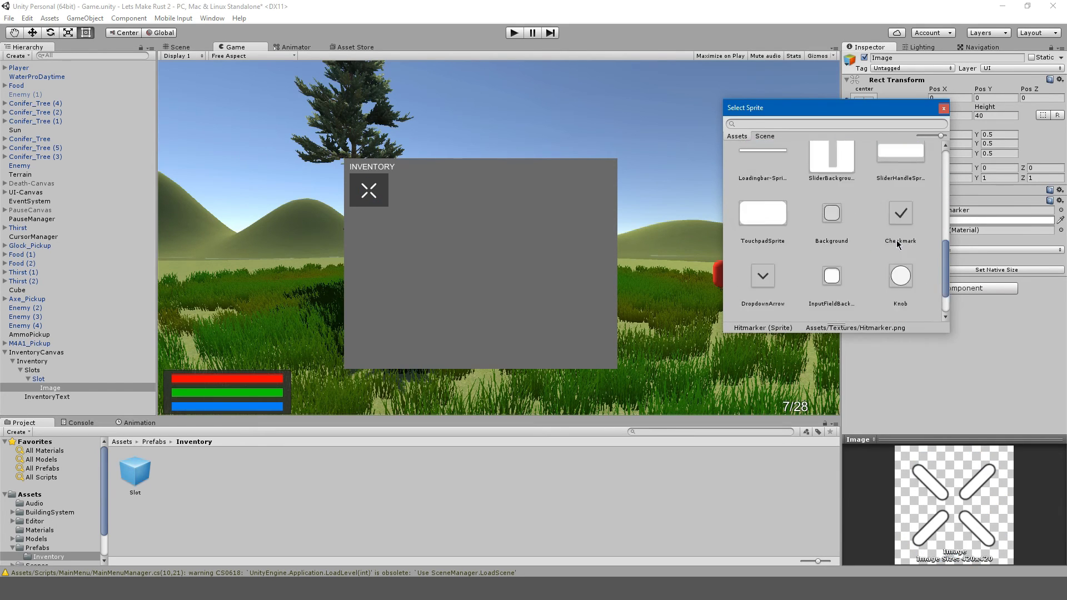
{"action": "scroll", "coordinate": [897, 242], "scroll_direction": "down", "scroll_amount": 1}
{"action": "scroll", "coordinate": [865, 253], "scroll_direction": "up", "scroll_amount": 10}
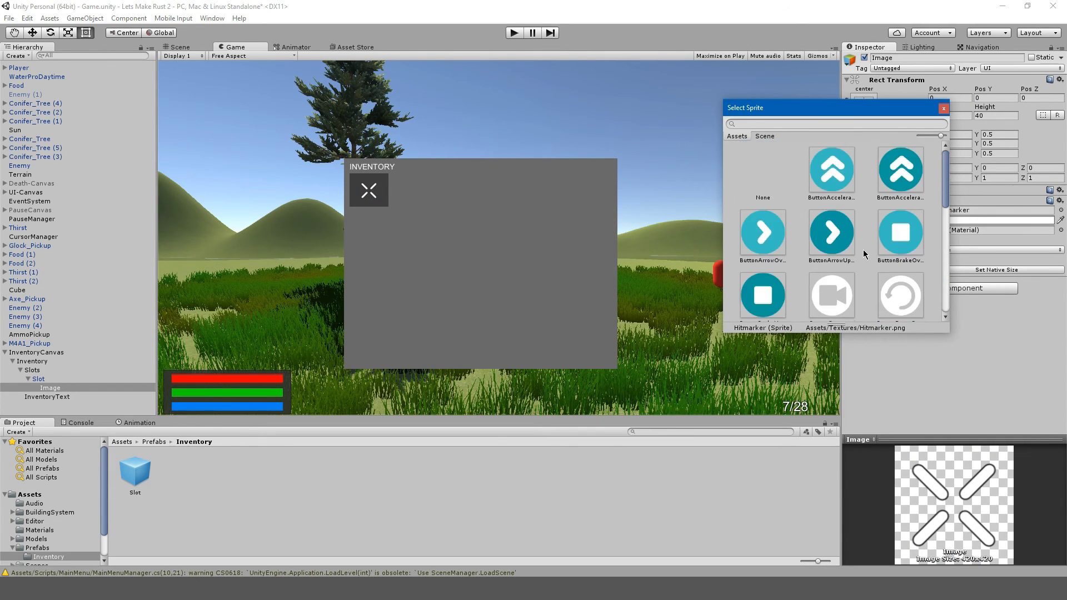
{"action": "scroll", "coordinate": [865, 253], "scroll_direction": "down", "scroll_amount": 5}
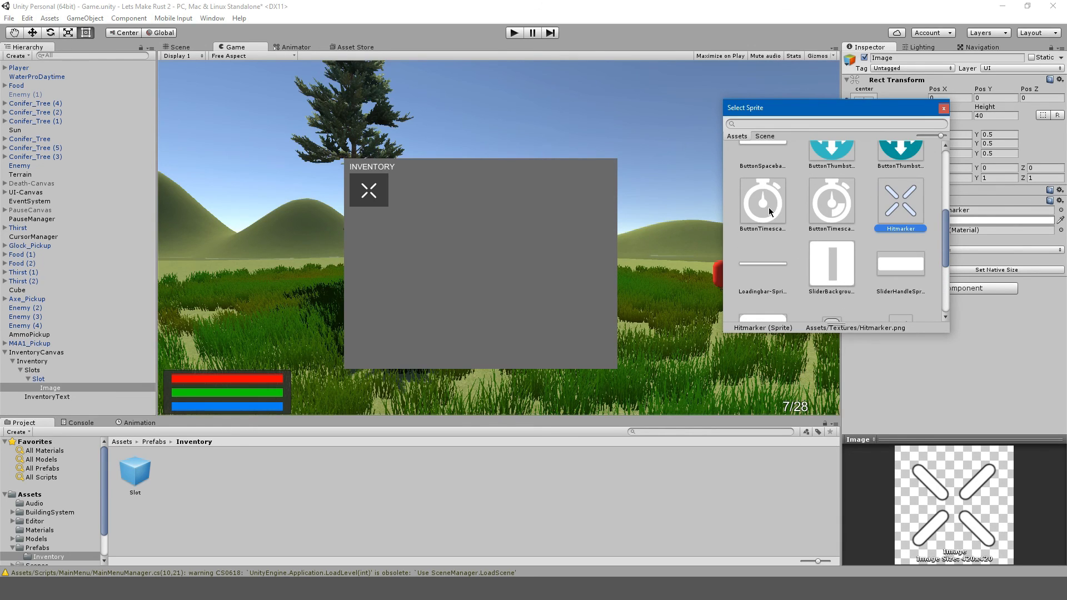
{"action": "left_click", "coordinate": [770, 211]}
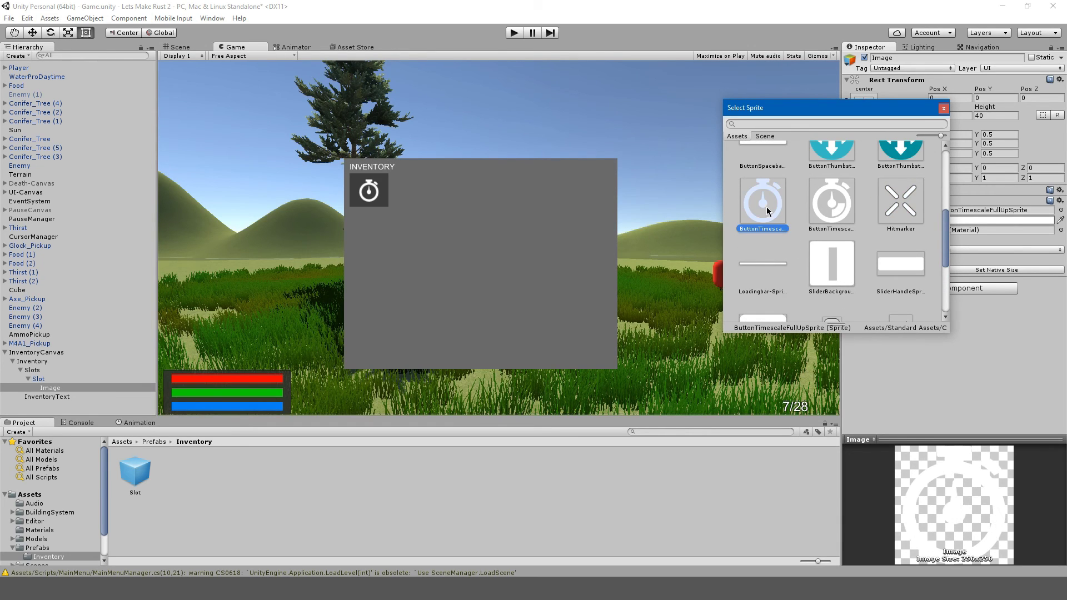
{"action": "left_click", "coordinate": [826, 203]}
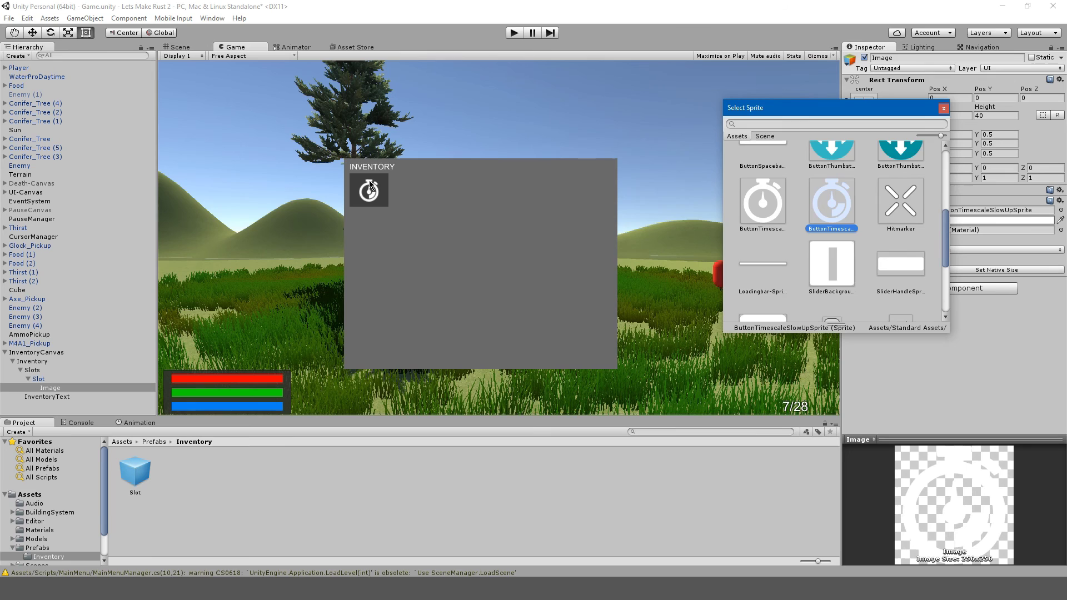
{"action": "double_click", "coordinate": [835, 205]}
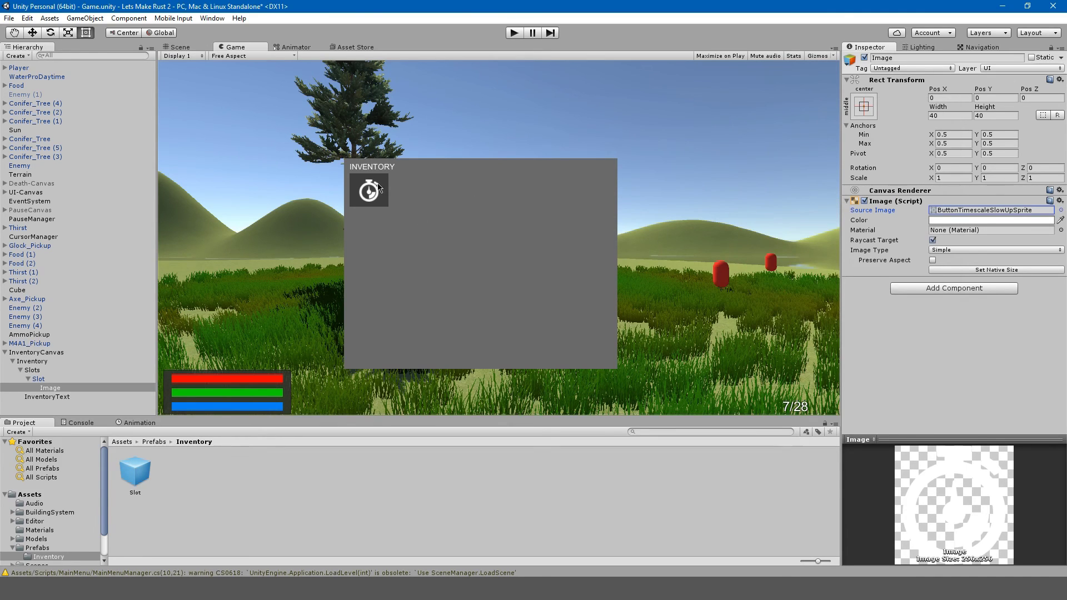
Rename the image to Item and apply the change to the Slot prefab.
{"action": "left_click", "coordinate": [67, 388]}
{"action": "key", "text": "F2"}
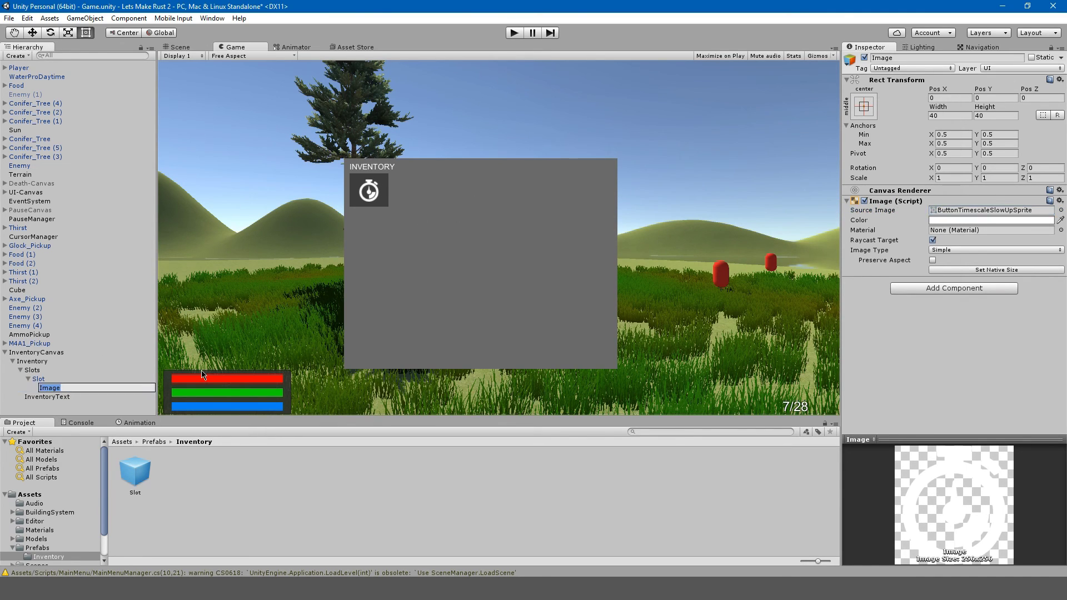
{"action": "type", "text": "Item"}
{"action": "key", "text": "Return"}
{"action": "left_click", "coordinate": [114, 378]}
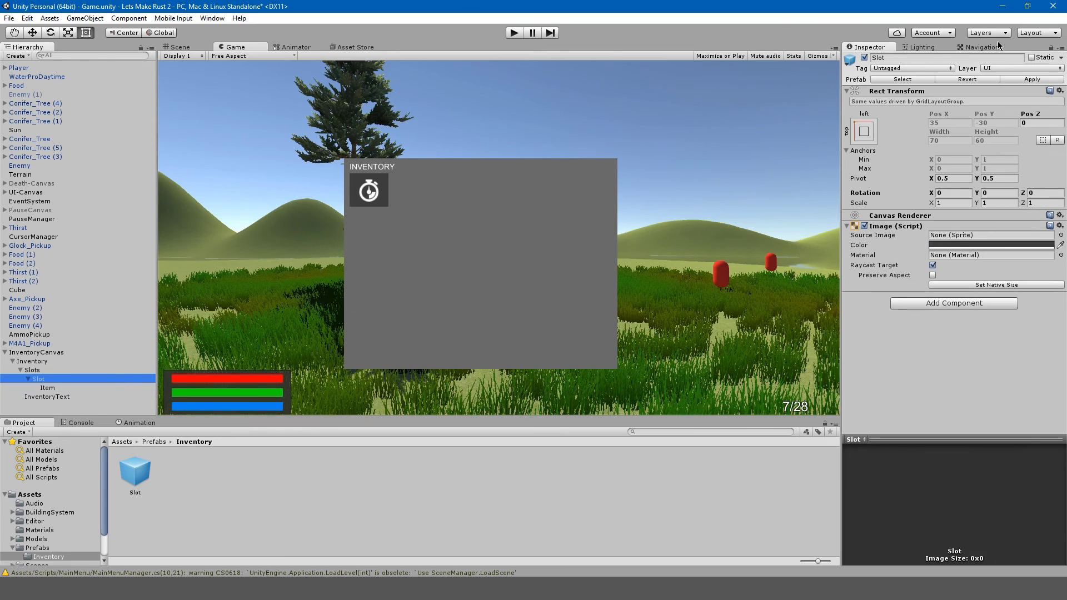
{"action": "left_click", "coordinate": [1029, 79]}
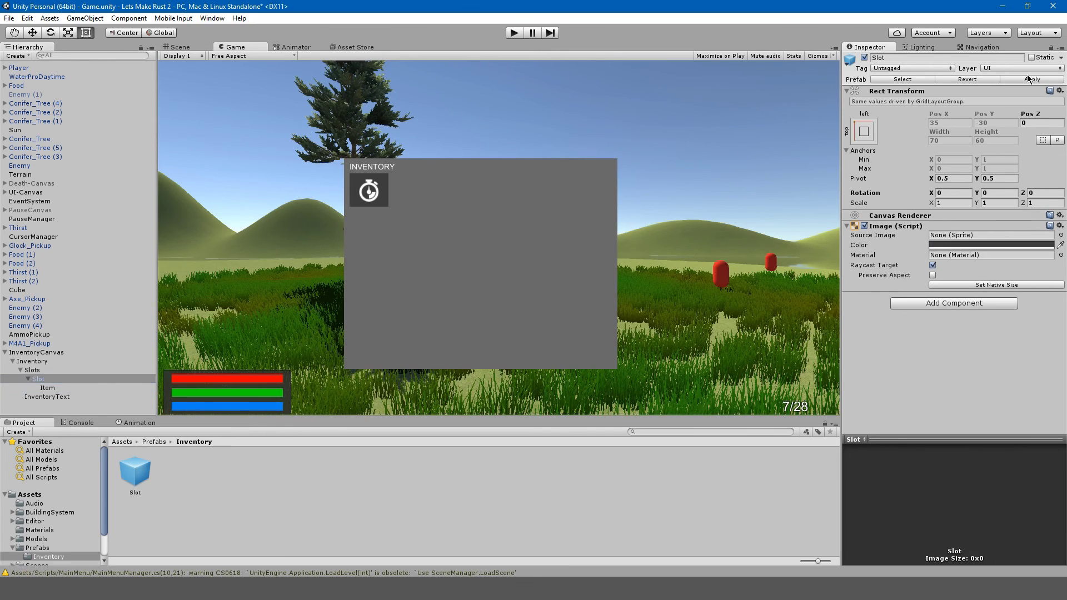
Toggle the Item image's visibility and locate its stopwatch sprite, leaving it visible.
{"action": "left_click", "coordinate": [50, 387]}
{"action": "left_click", "coordinate": [864, 58]}
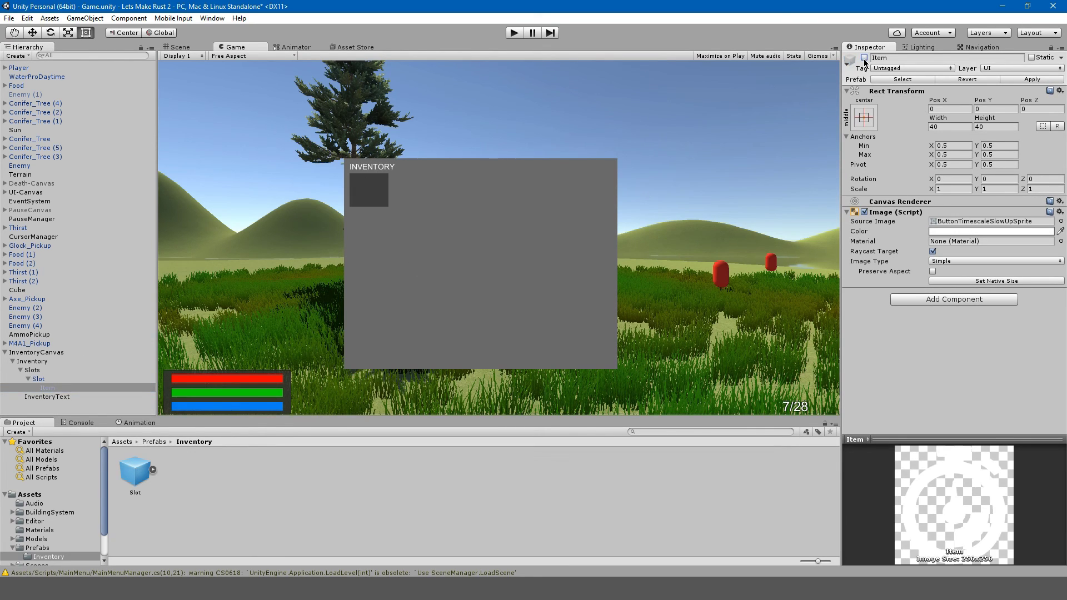
{"action": "left_click", "coordinate": [963, 221]}
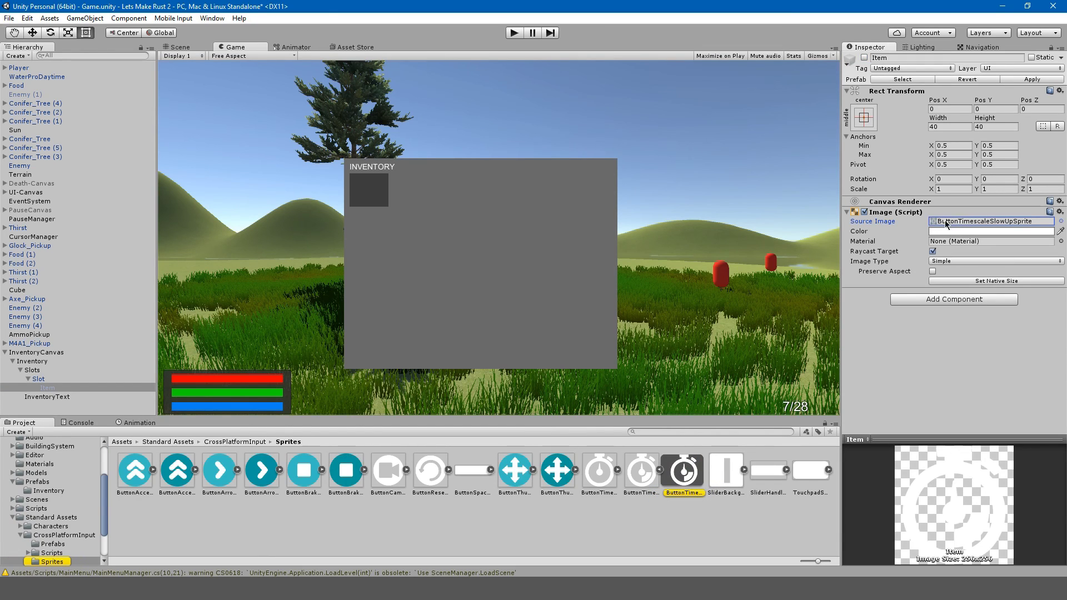
{"action": "left_click", "coordinate": [864, 58]}
{"action": "left_click", "coordinate": [864, 57]}
{"action": "left_click", "coordinate": [864, 58]}
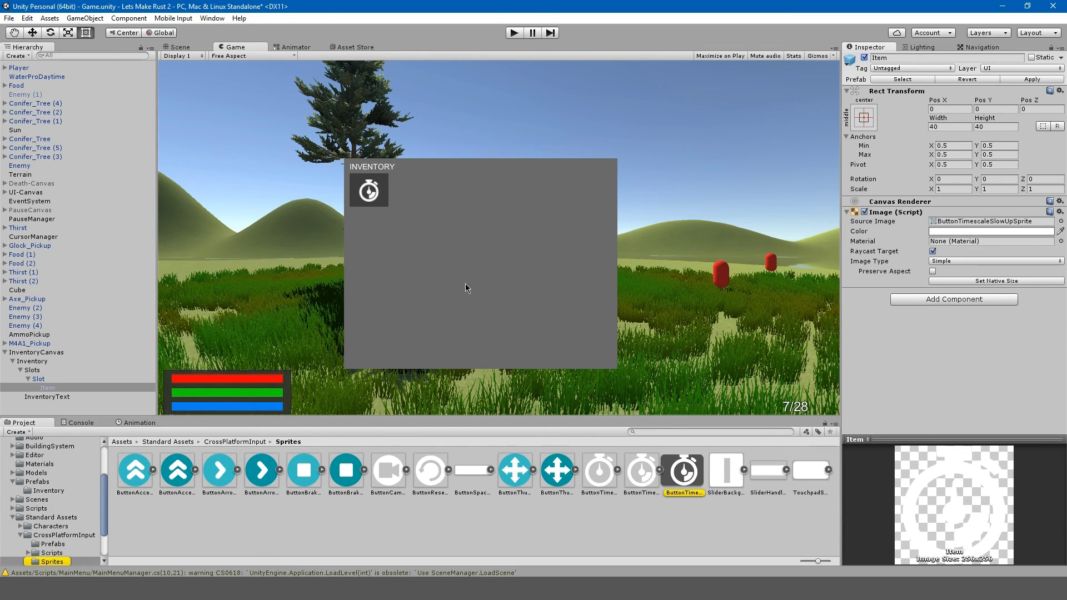
{"action": "left_click", "coordinate": [82, 409]}
{"action": "left_click", "coordinate": [46, 396]}
{"action": "left_click", "coordinate": [48, 388]}
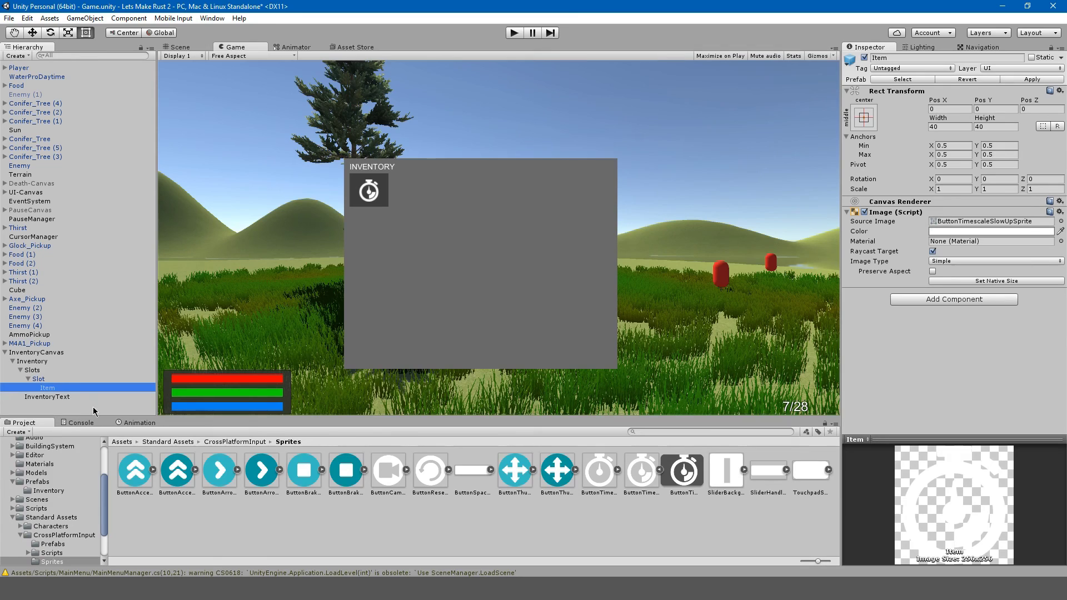
Duplicate the Slot three times to test-fill the grid, then delete the extra copies.
{"action": "left_click", "coordinate": [39, 378]}
{"action": "key", "text": "ctrl+d"}
{"action": "key", "text": "ctrl+d"}
{"action": "key", "text": "ctrl+d"}
{"action": "key", "text": "ctrl+d"}
{"action": "key", "text": "ctrl+d"}
{"action": "key", "text": "ctrl+d"}
{"action": "key", "text": "ctrl+d"}
{"action": "key", "text": "ctrl+d"}
{"action": "key", "text": "ctrl+d"}
{"action": "key", "text": "ctrl+d"}
{"action": "key", "text": "ctrl+d"}
{"action": "key", "text": "ctrl+d"}
{"action": "key", "text": "ctrl+d"}
{"action": "key", "text": "ctrl+d"}
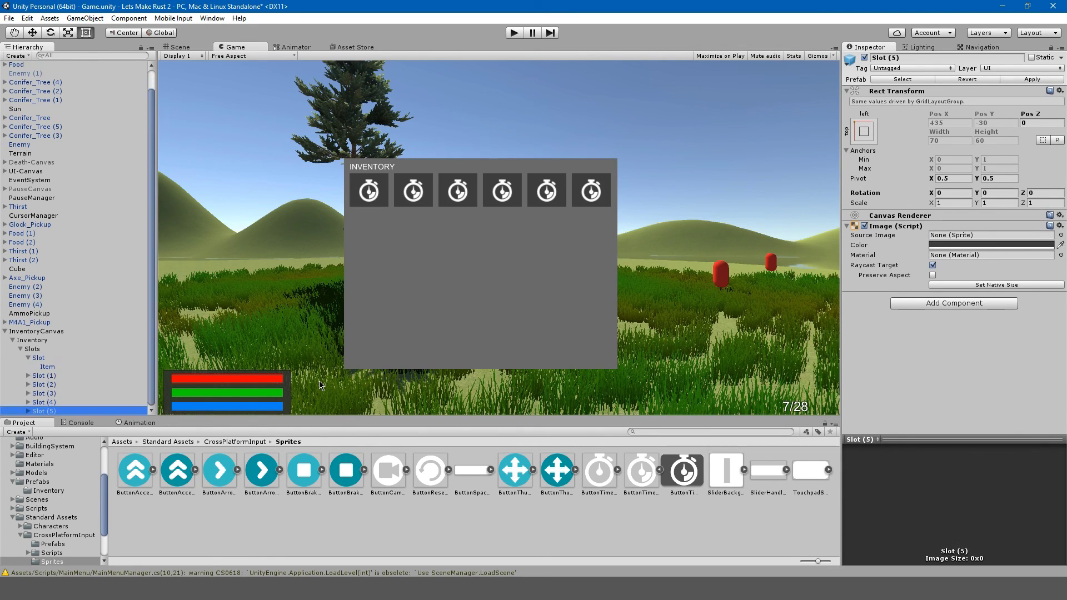
{"action": "key", "text": "ctrl+d"}
{"action": "key", "text": "ctrl+d"}
{"action": "key", "text": "ctrl+d"}
{"action": "key", "text": "ctrl+d"}
{"action": "key", "text": "ctrl+d"}
{"action": "key", "text": "ctrl+d"}
{"action": "key", "text": "ctrl+d"}
{"action": "key", "text": "ctrl+d"}
{"action": "key", "text": "ctrl+d"}
{"action": "key", "text": "ctrl+d"}
{"action": "key", "text": "ctrl+d"}
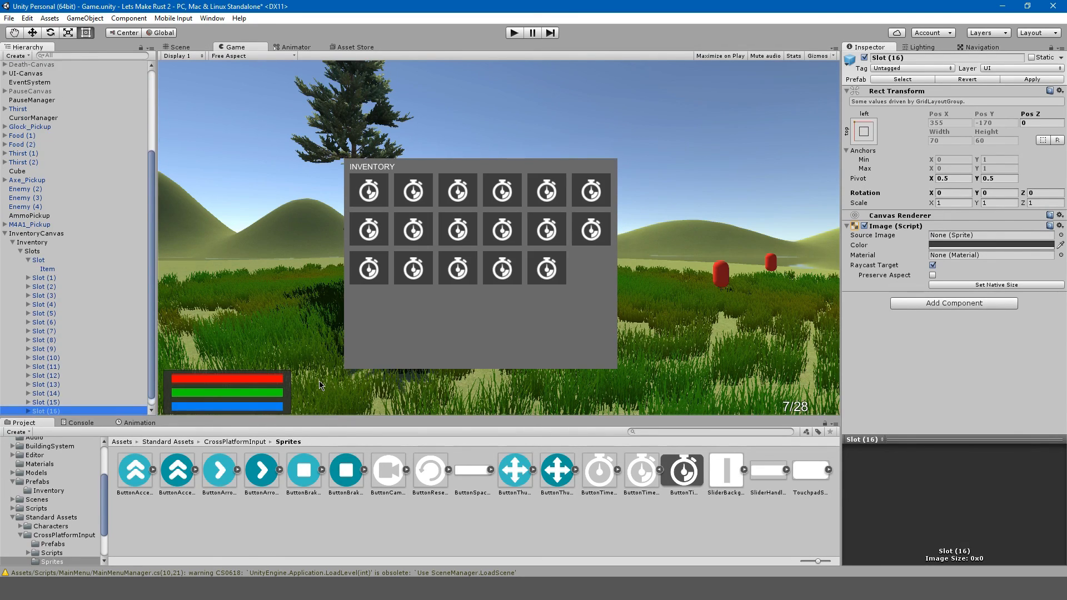
{"action": "key", "text": "ctrl+d"}
{"action": "key", "text": "ctrl+d"}
{"action": "key", "text": "ctrl+d"}
{"action": "key", "text": "ctrl+d"}
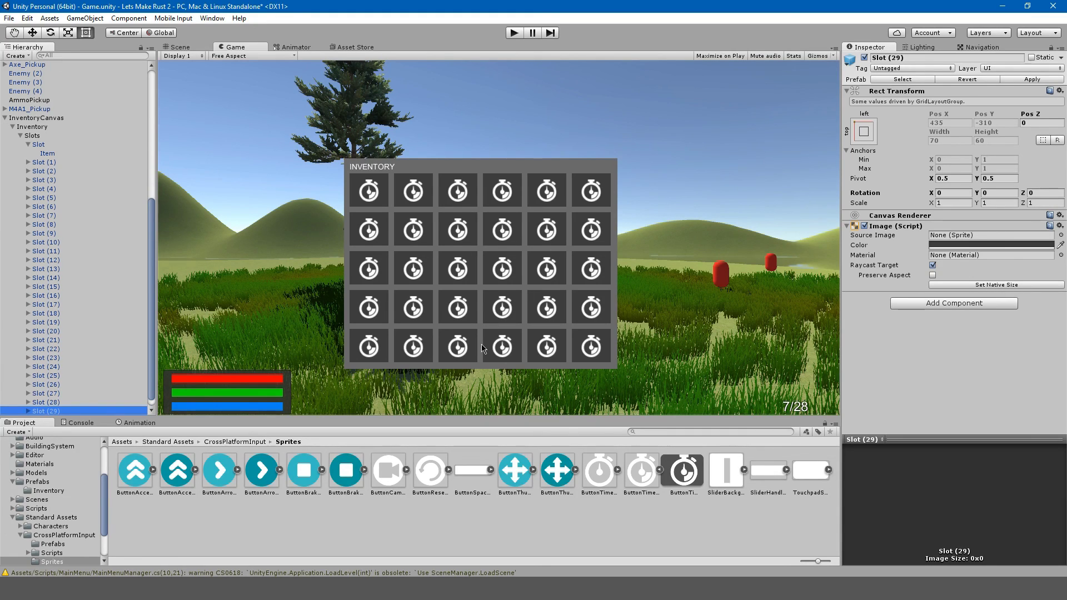
{"action": "key", "text": "Delete"}
{"action": "key", "text": "Delete"}
{"action": "key", "text": "Delete"}
{"action": "key", "text": "Delete"}
{"action": "key", "text": "Delete"}
{"action": "key", "text": "Delete"}
{"action": "key", "text": "Delete"}
{"action": "key", "text": "Delete"}
{"action": "key", "text": "Delete"}
{"action": "key", "text": "Delete"}
{"action": "key", "text": "Delete"}
{"action": "key", "text": "Delete"}
{"action": "key", "text": "Delete"}
{"action": "key", "text": "Delete"}
{"action": "key", "text": "Delete"}
{"action": "key", "text": "Delete"}
{"action": "key", "text": "Delete"}
{"action": "key", "text": "Delete"}
{"action": "key", "text": "Delete"}
{"action": "key", "text": "Delete"}
{"action": "key", "text": "Delete"}
{"action": "key", "text": "Delete"}
{"action": "key", "text": "Delete"}
{"action": "key", "text": "Delete"}
{"action": "key", "text": "Delete"}
{"action": "key", "text": "Delete"}
{"action": "key", "text": "Delete"}
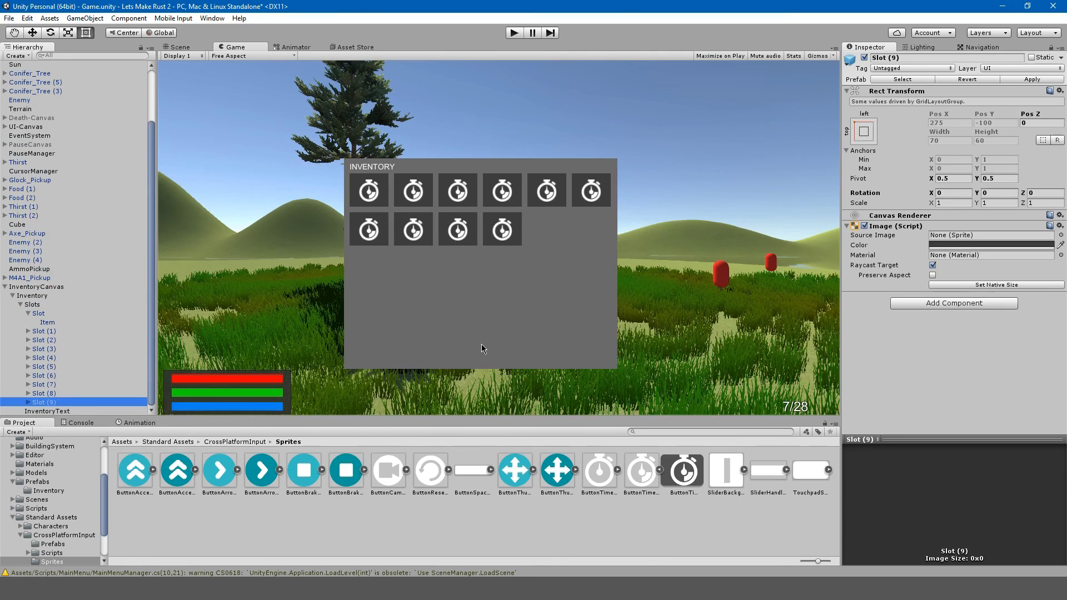
{"action": "key", "text": "Delete"}
{"action": "key", "text": "Delete"}
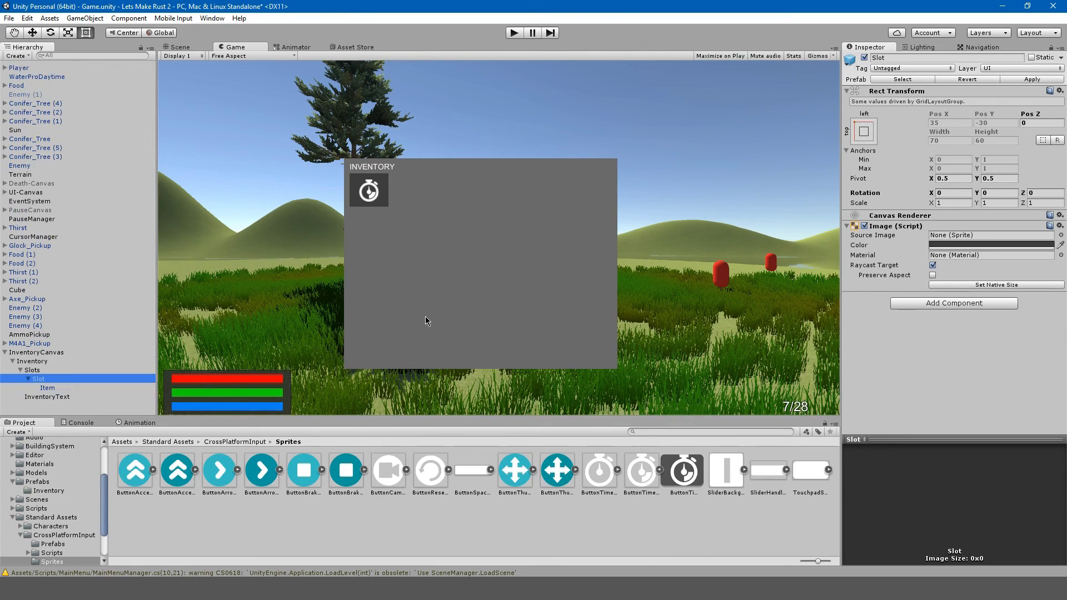
Deactivate the Item image so the remaining slot shows as an empty cell.
{"action": "left_click", "coordinate": [70, 387]}
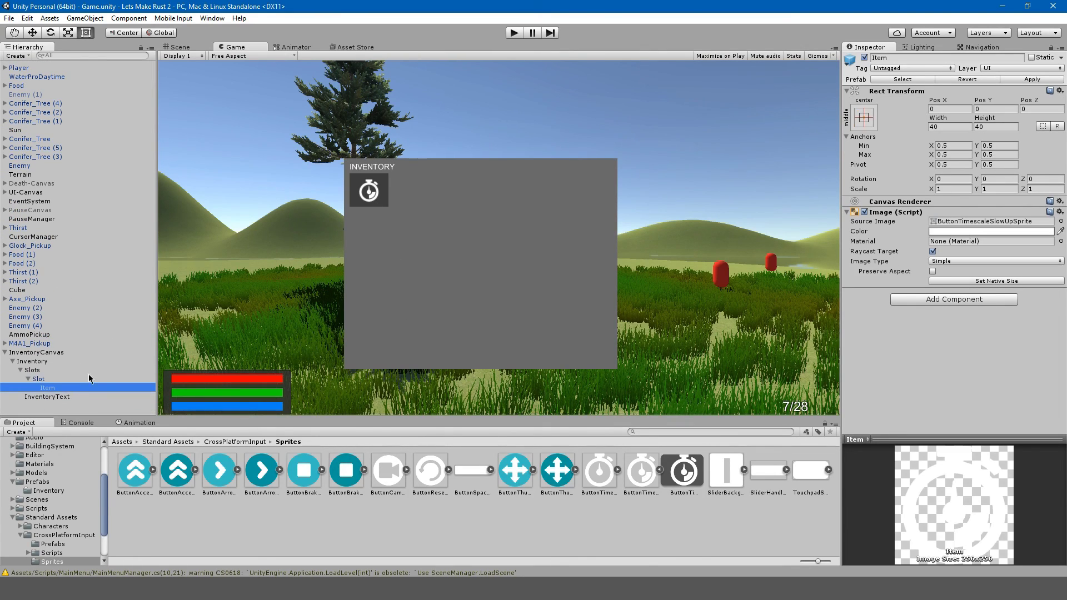
{"action": "left_click", "coordinate": [864, 57]}
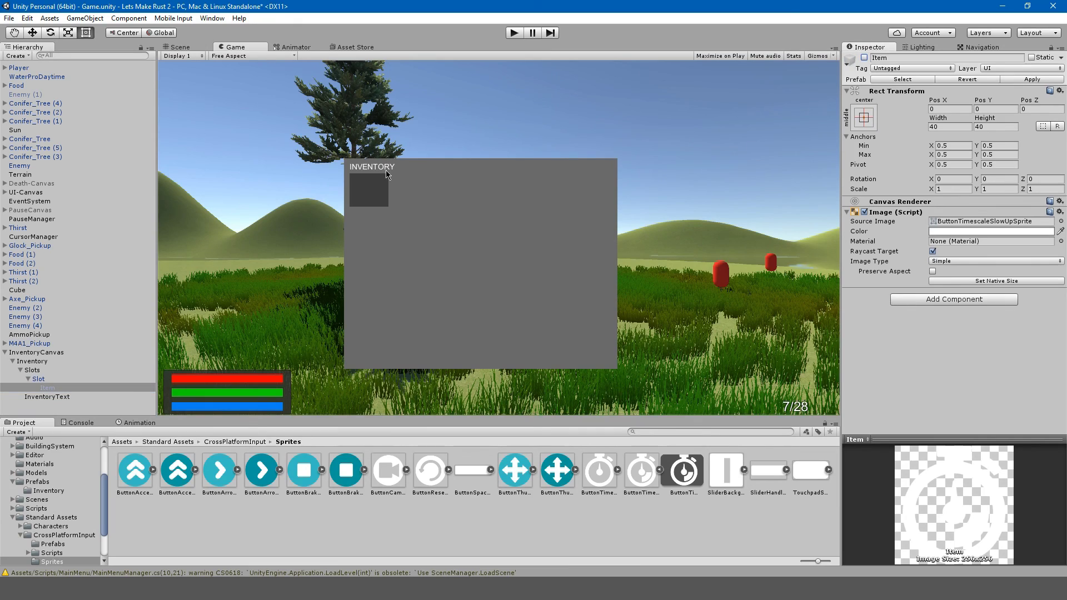
{"action": "left_click", "coordinate": [50, 388]}
{"action": "key", "text": "Left"}
{"action": "key", "text": "Left"}
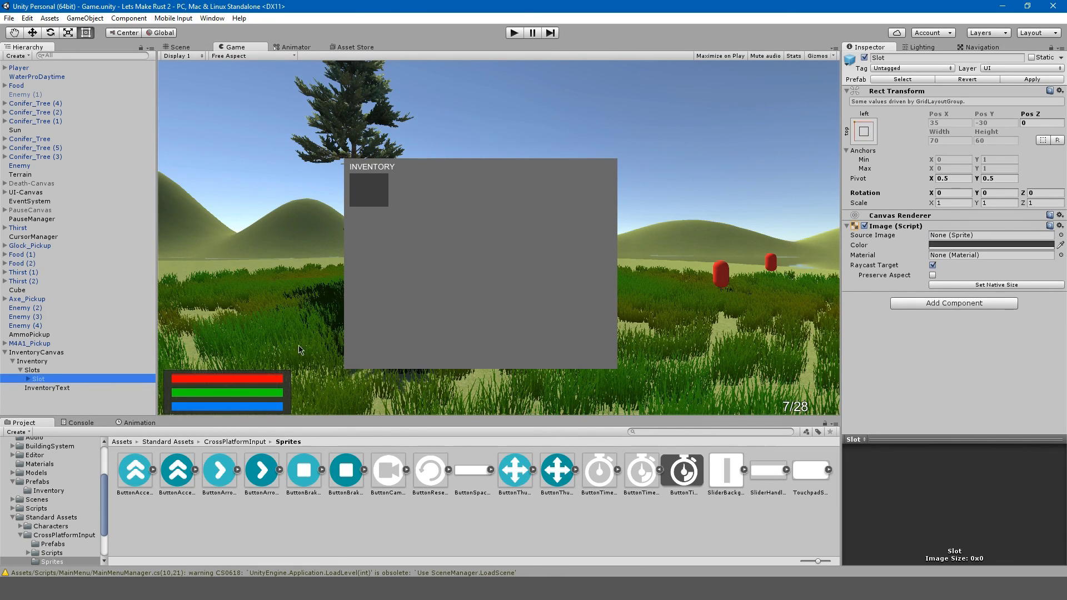
{"action": "left_click", "coordinate": [314, 349]}
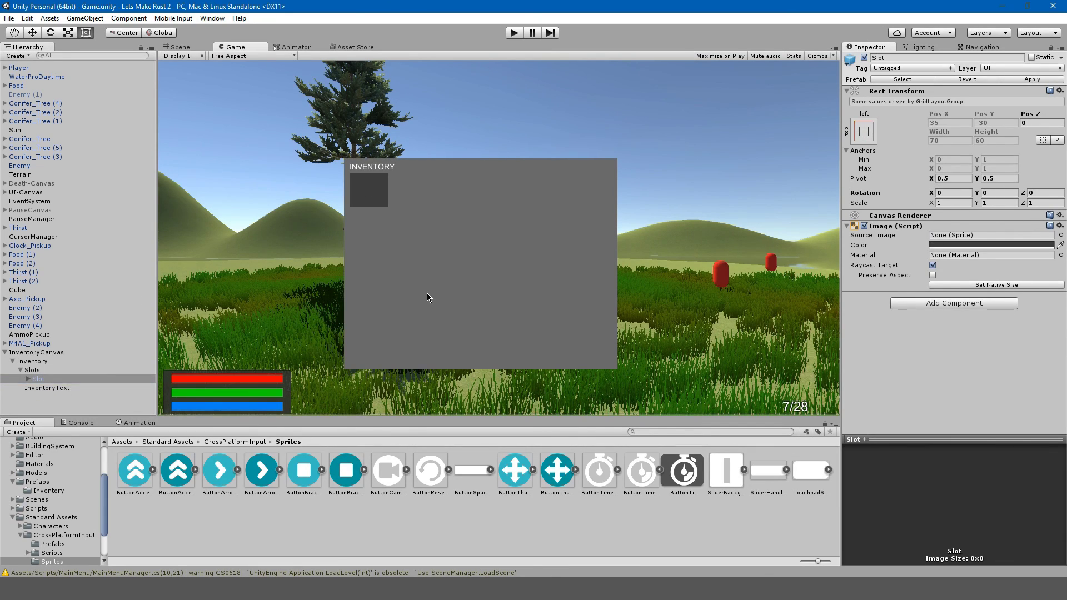